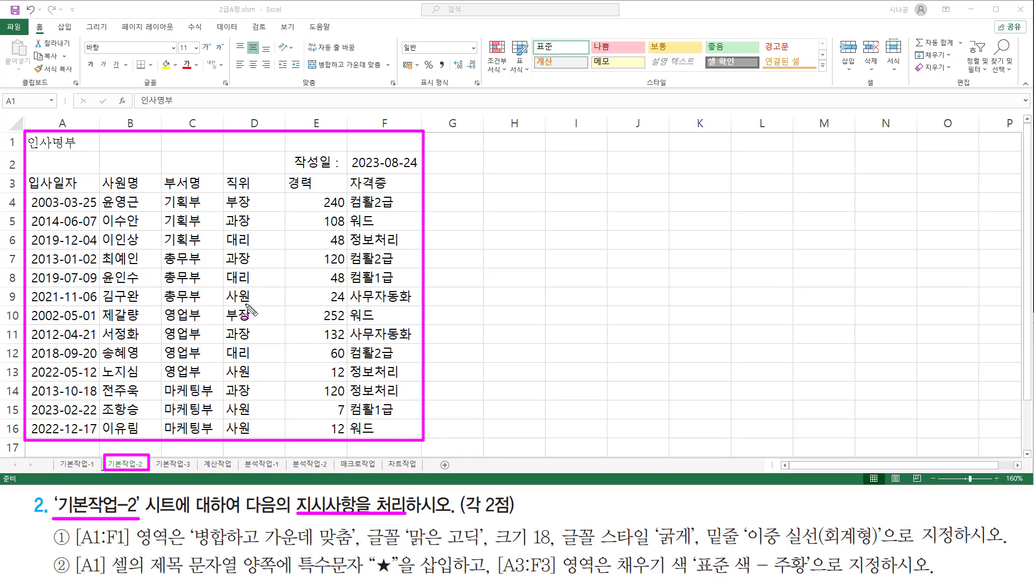
pyautogui.press('Escape')
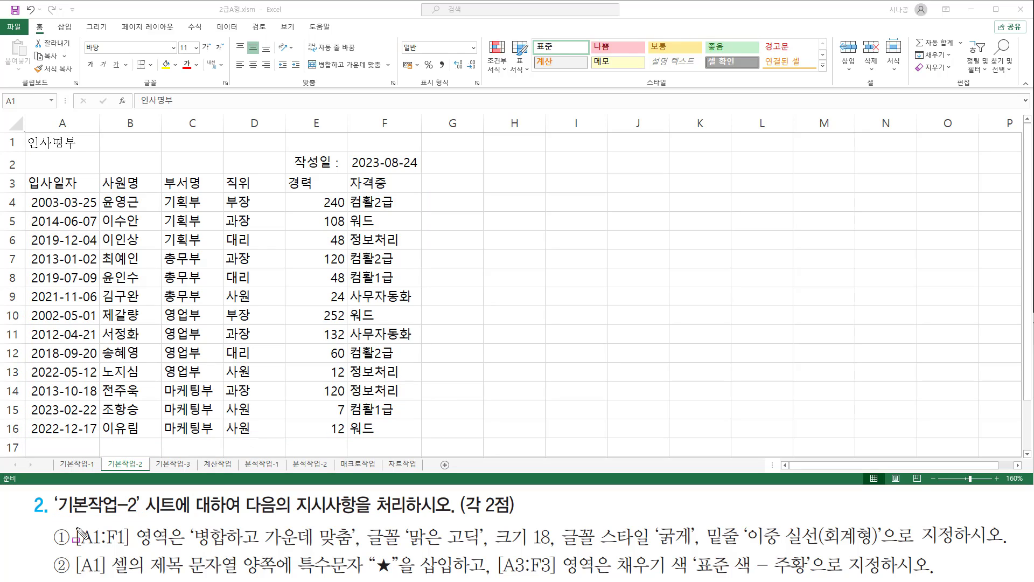
pyautogui.moveTo(74, 524)
pyautogui.mouseDown()
pyautogui.moveTo(132, 547)
pyautogui.moveTo(187, 547)
pyautogui.mouseUp()
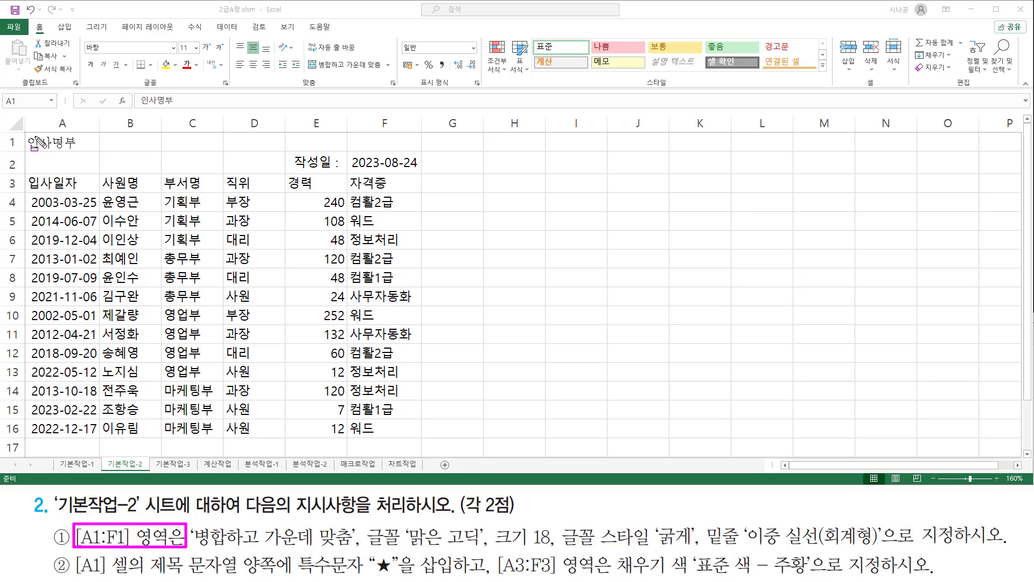
pyautogui.moveTo(24, 131)
pyautogui.mouseDown()
pyautogui.moveTo(68, 145)
pyautogui.moveTo(422, 150)
pyautogui.mouseUp()
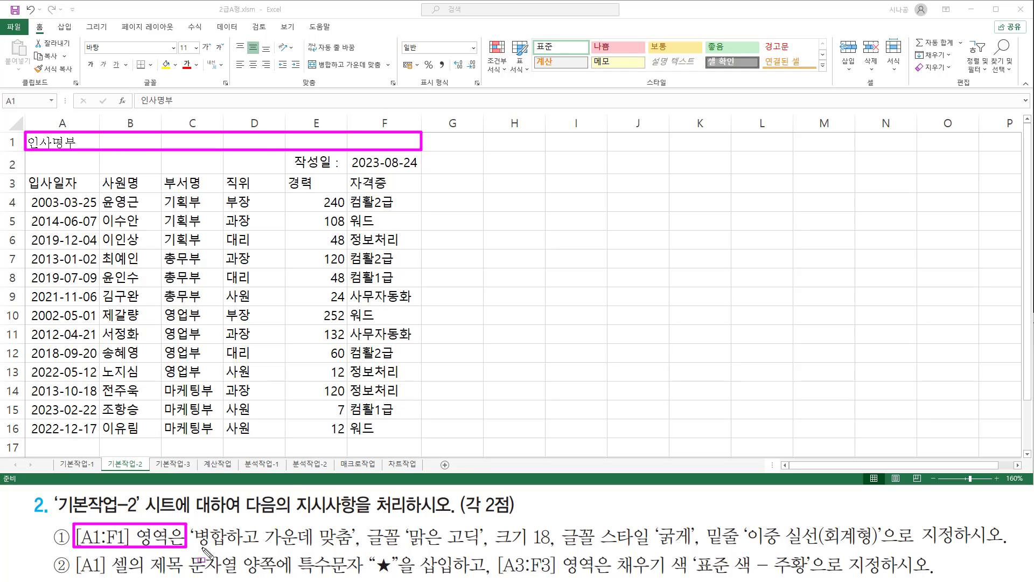
pyautogui.moveTo(191, 549); pyautogui.dragTo(352, 550)
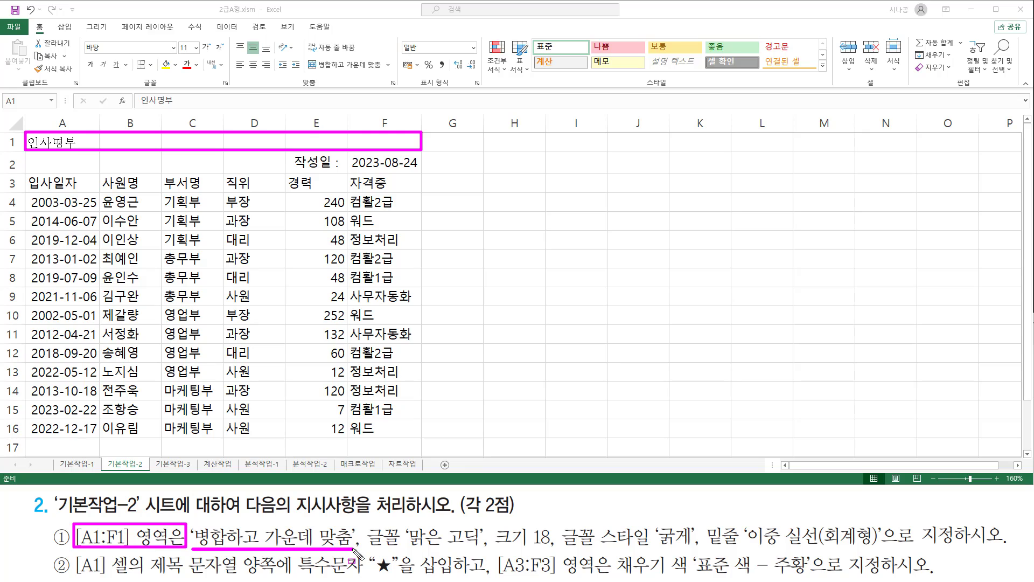
pyautogui.moveTo(313, 59); pyautogui.dragTo(387, 70)
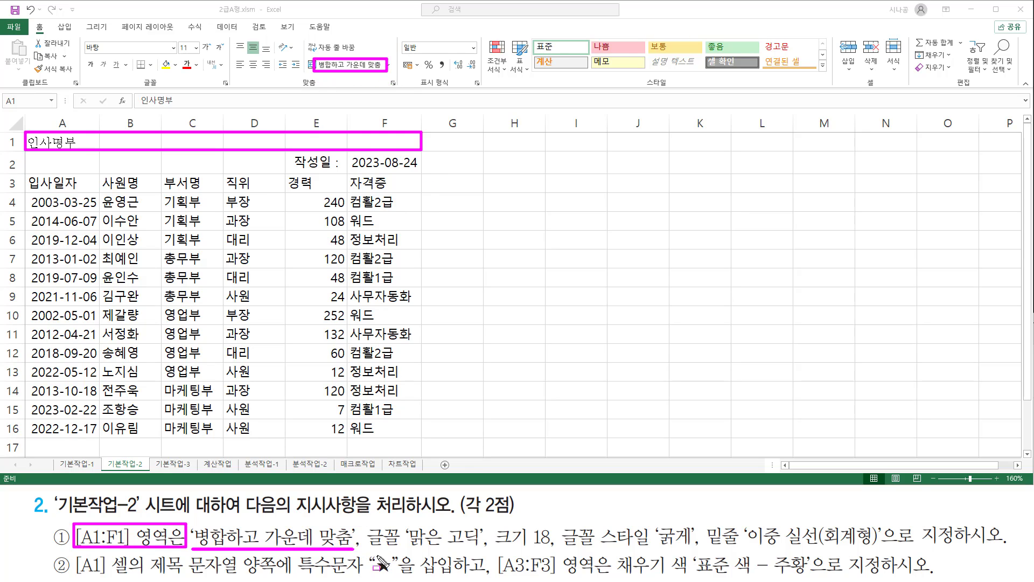
pyautogui.moveTo(366, 548); pyautogui.dragTo(876, 547)
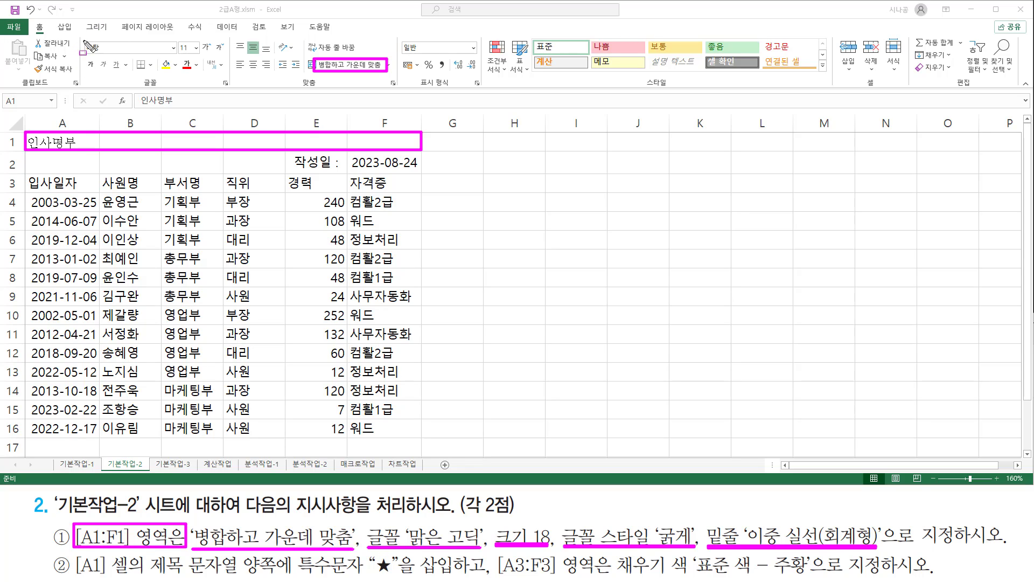
pyautogui.moveTo(84, 42); pyautogui.dragTo(200, 53)
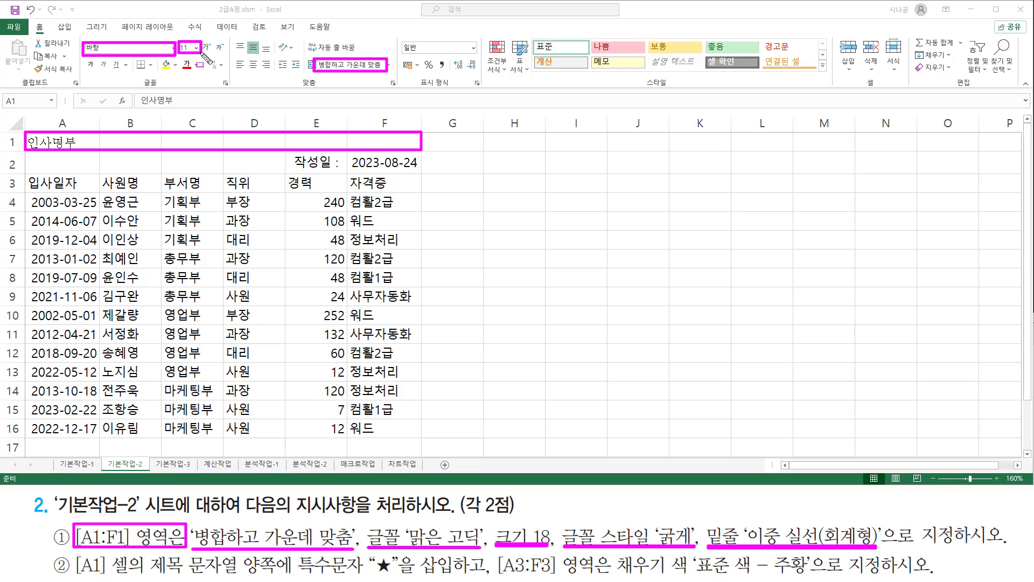
pyautogui.moveTo(82, 57); pyautogui.dragTo(98, 69)
pyautogui.moveTo(784, 520)
pyautogui.mouseDown()
pyautogui.moveTo(791, 545)
pyautogui.moveTo(805, 511)
pyautogui.mouseUp()
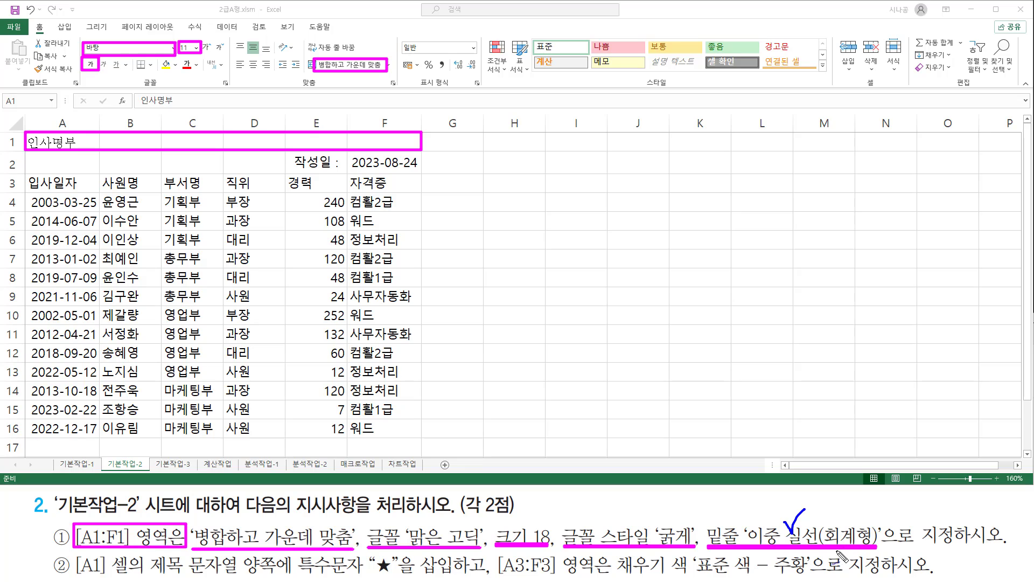
pyautogui.moveTo(830, 552); pyautogui.dragTo(873, 545)
pyautogui.moveTo(109, 72); pyautogui.dragTo(126, 71)
pyautogui.moveTo(368, 517); pyautogui.dragTo(381, 562)
pyautogui.moveTo(874, 512)
pyautogui.mouseDown()
pyautogui.moveTo(893, 529)
pyautogui.moveTo(884, 558)
pyautogui.mouseUp()
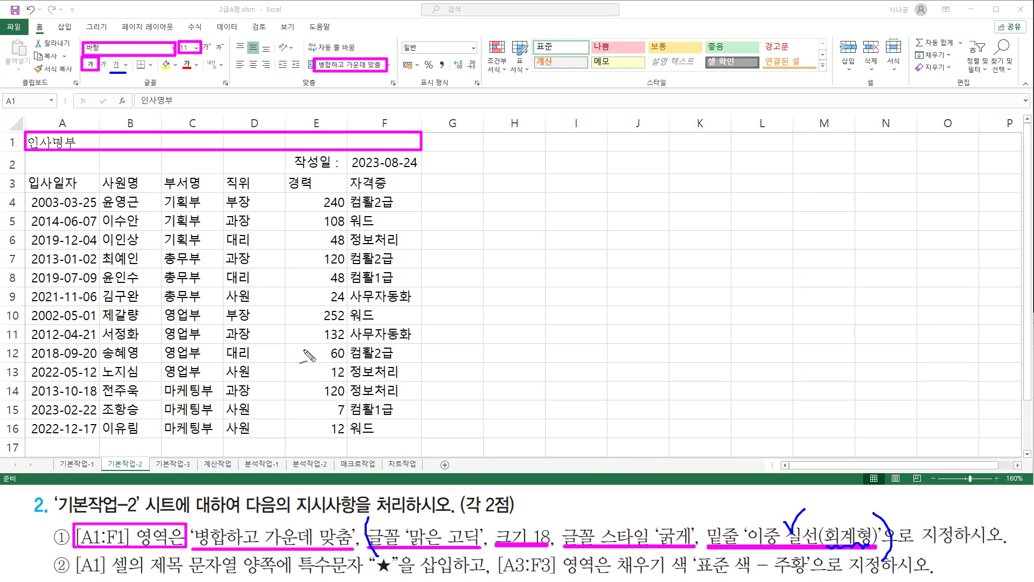
pyautogui.press('Escape')
# Step: Merge and center the title across cells A1:F1
pyautogui.click(45, 143)
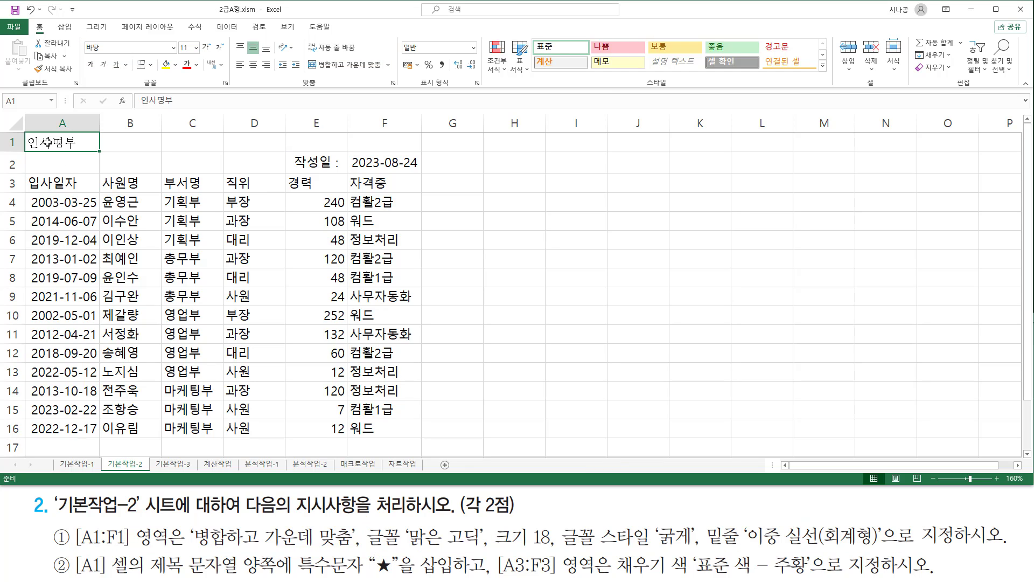
pyautogui.moveTo(89, 142); pyautogui.dragTo(374, 138)
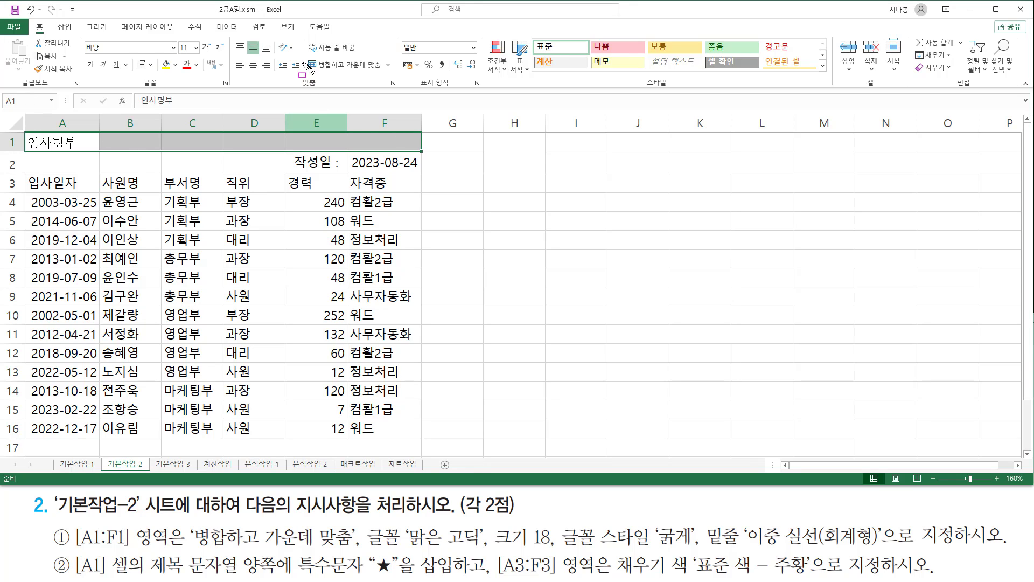
pyautogui.moveTo(301, 56)
pyautogui.mouseDown()
pyautogui.moveTo(323, 75)
pyautogui.moveTo(394, 75)
pyautogui.mouseUp()
pyautogui.press('Escape')
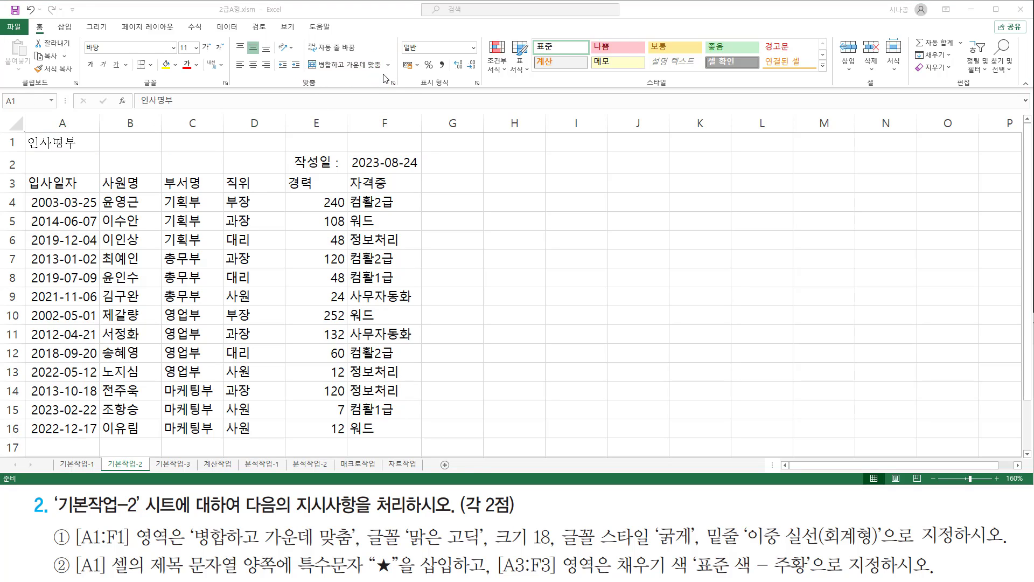
pyautogui.click(347, 64)
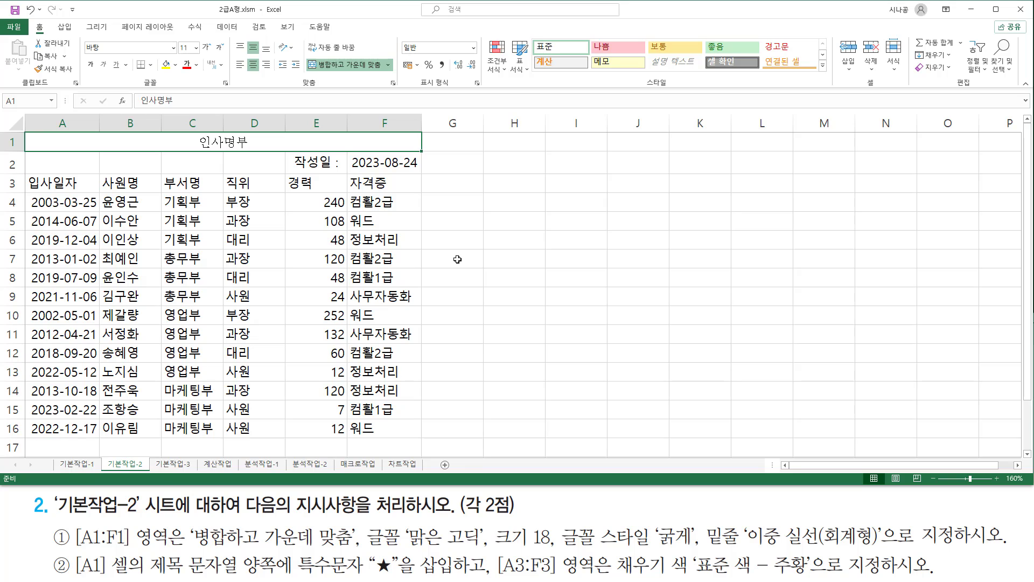
# Step: Set the merged title cell's font to 맑은 고딕, size 18, with the bold (굵게) style in the cell format settings
pyautogui.hotkey('ctrl', '1')
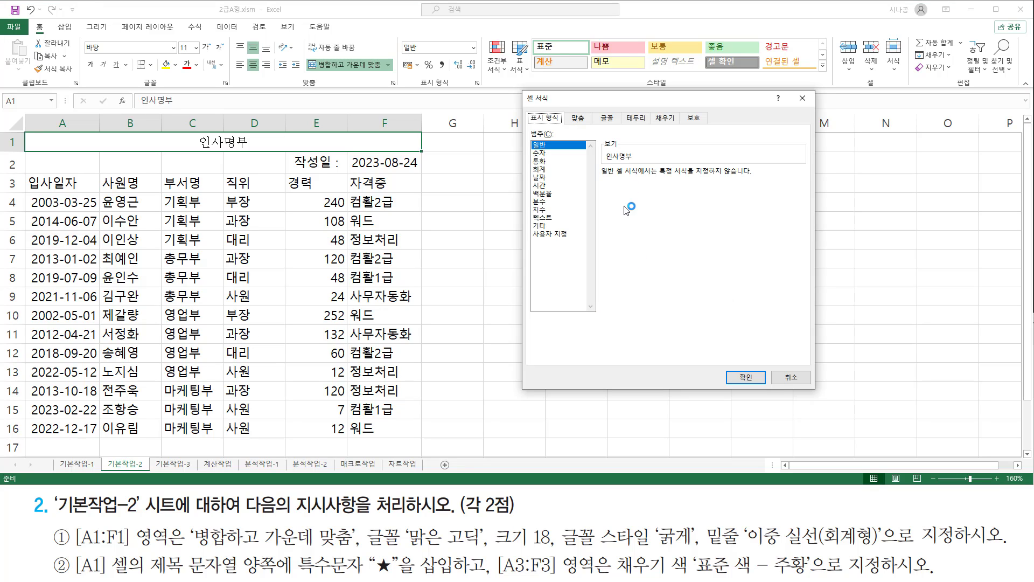
pyautogui.click(609, 119)
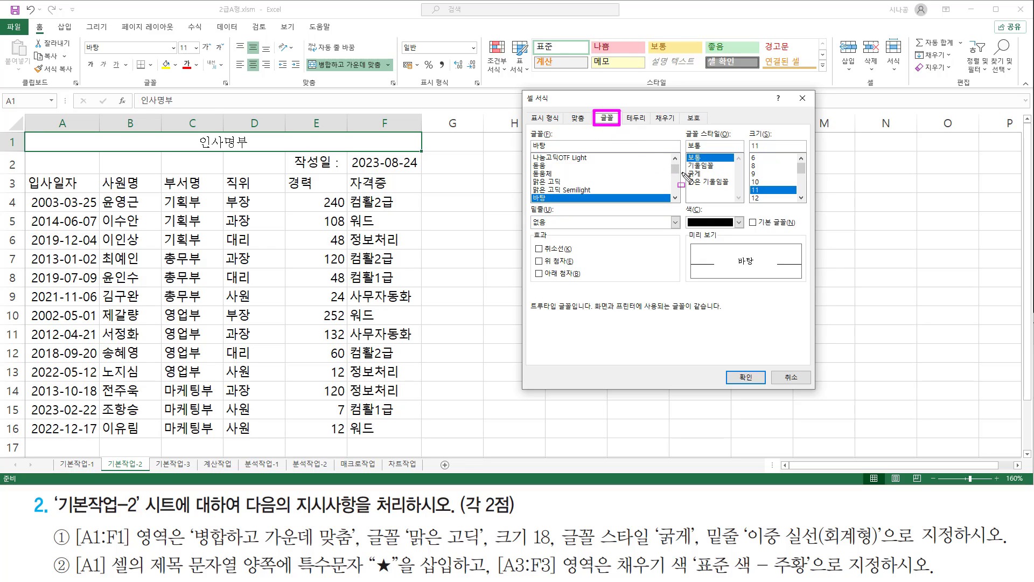
pyautogui.click(562, 183)
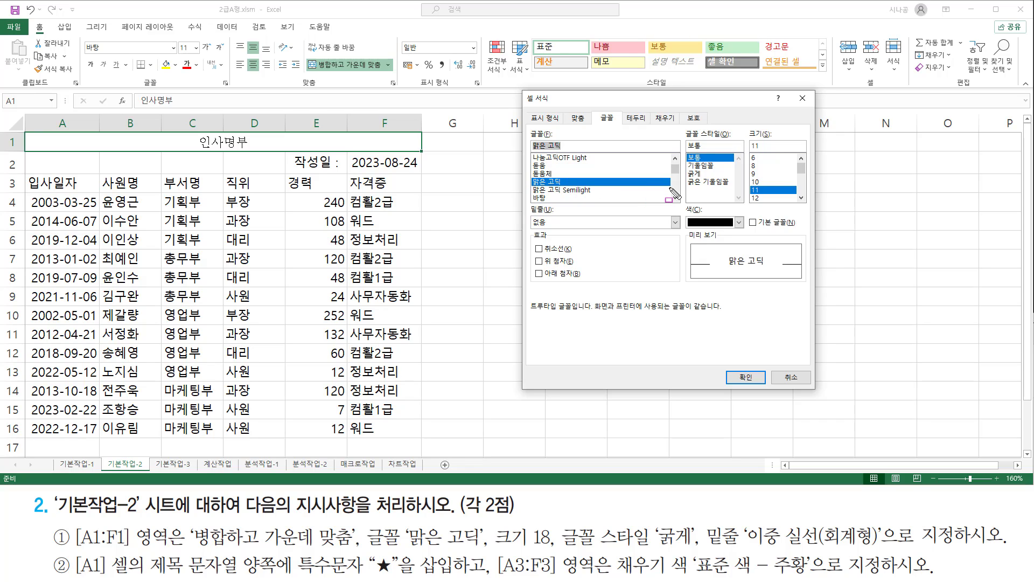
pyautogui.click(801, 198)
pyautogui.click(801, 197)
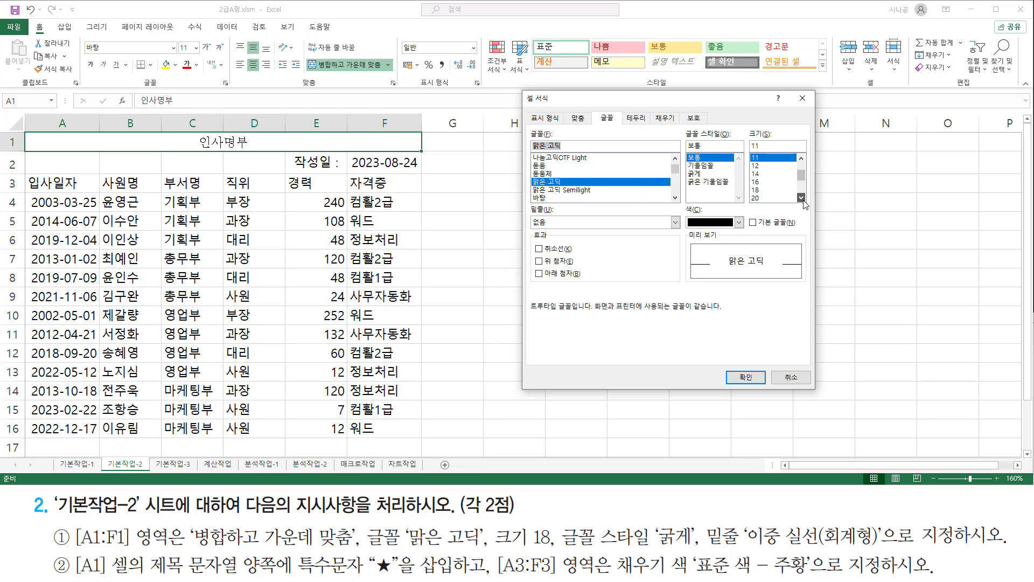
pyautogui.click(777, 191)
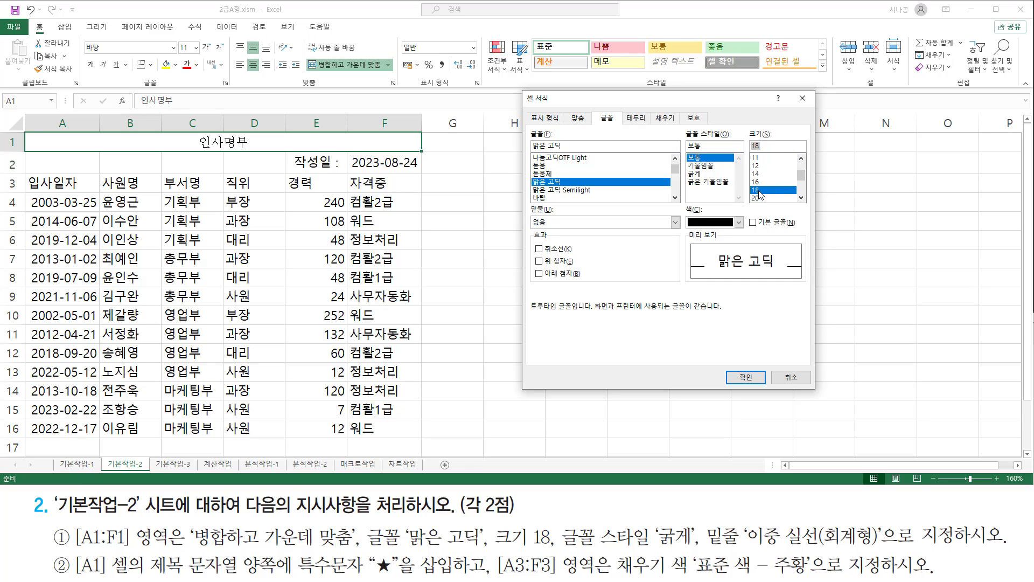
pyautogui.click(706, 174)
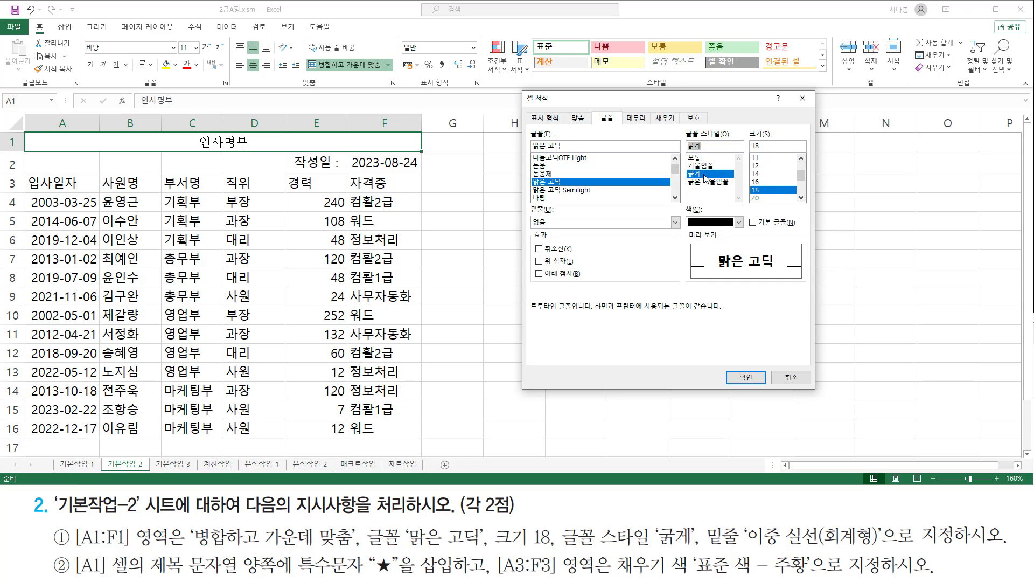
# Step: Give the title the double accounting underline 이중 실선(회계용) and apply the cell format
pyautogui.moveTo(745, 547); pyautogui.dragTo(881, 548)
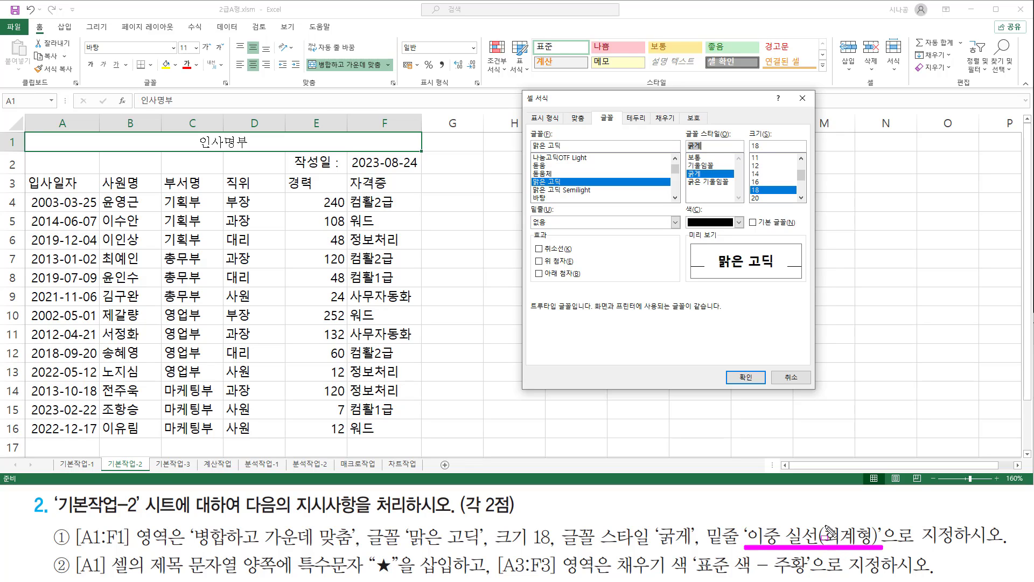
pyautogui.moveTo(823, 524); pyautogui.dragTo(874, 549)
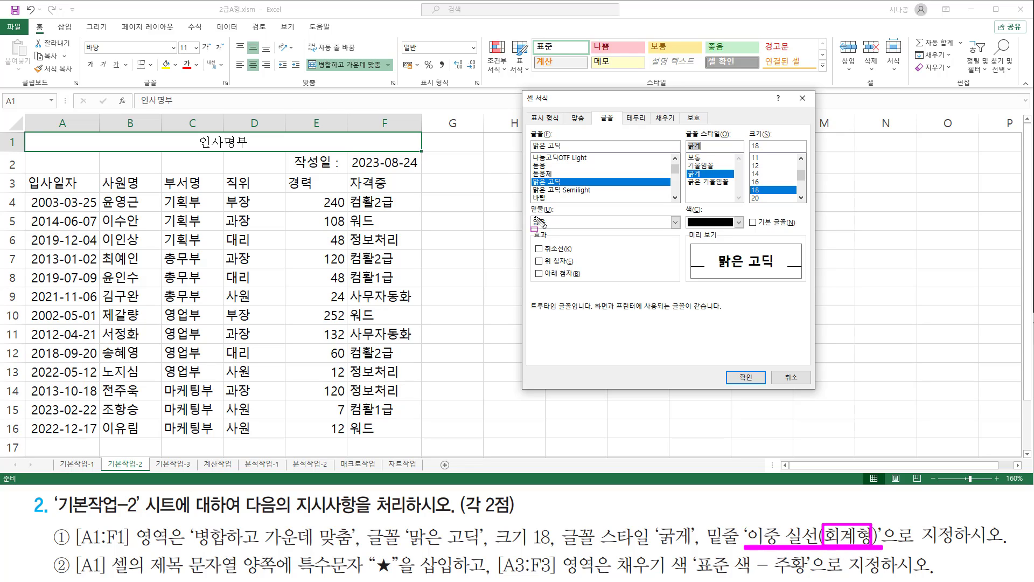
pyautogui.moveTo(525, 205); pyautogui.dragTo(683, 232)
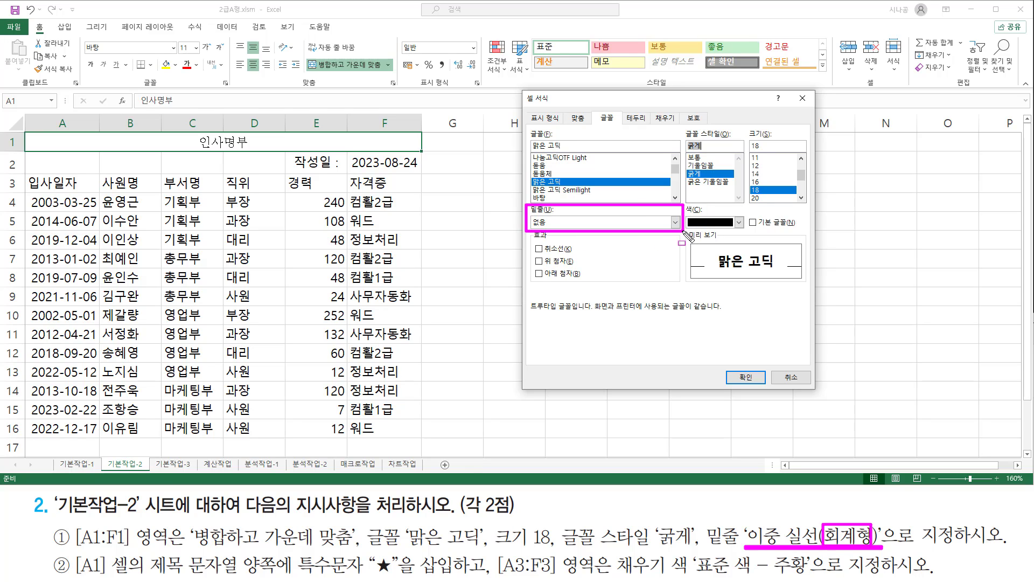
pyautogui.press('Escape')
pyautogui.click(586, 223)
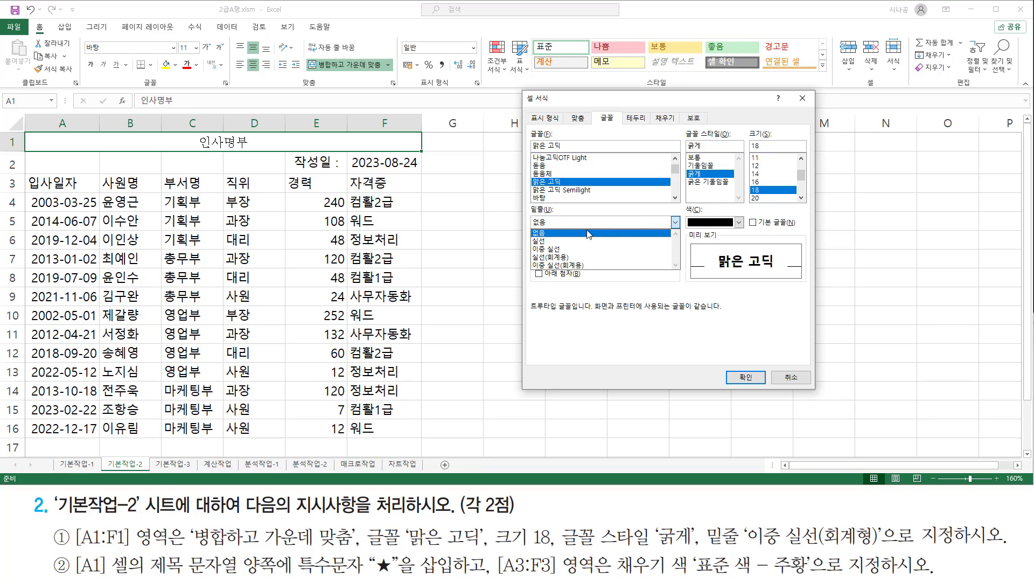
pyautogui.click(574, 266)
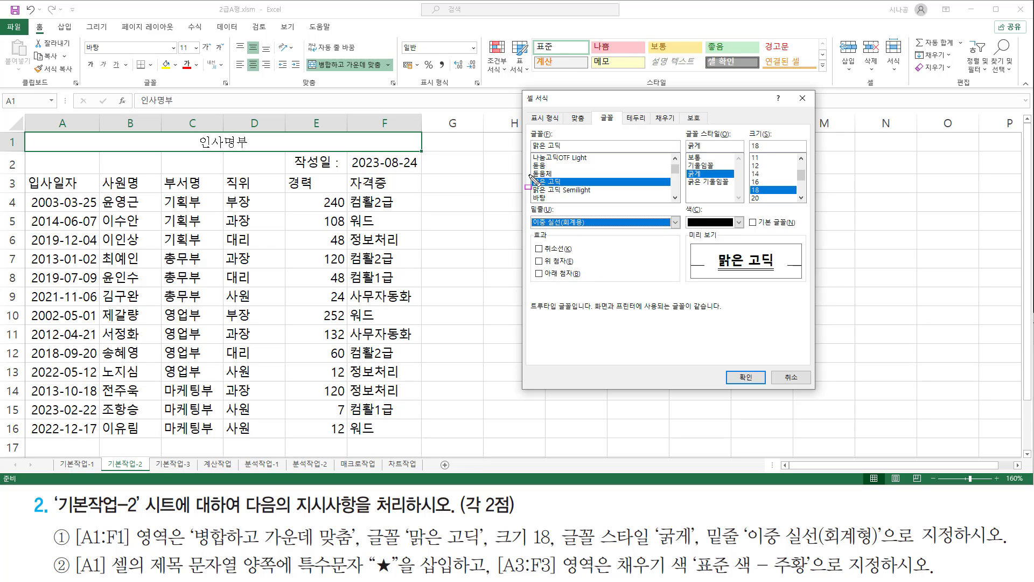
pyautogui.moveTo(529, 174); pyautogui.dragTo(581, 187)
pyautogui.moveTo(678, 167); pyautogui.dragTo(783, 195)
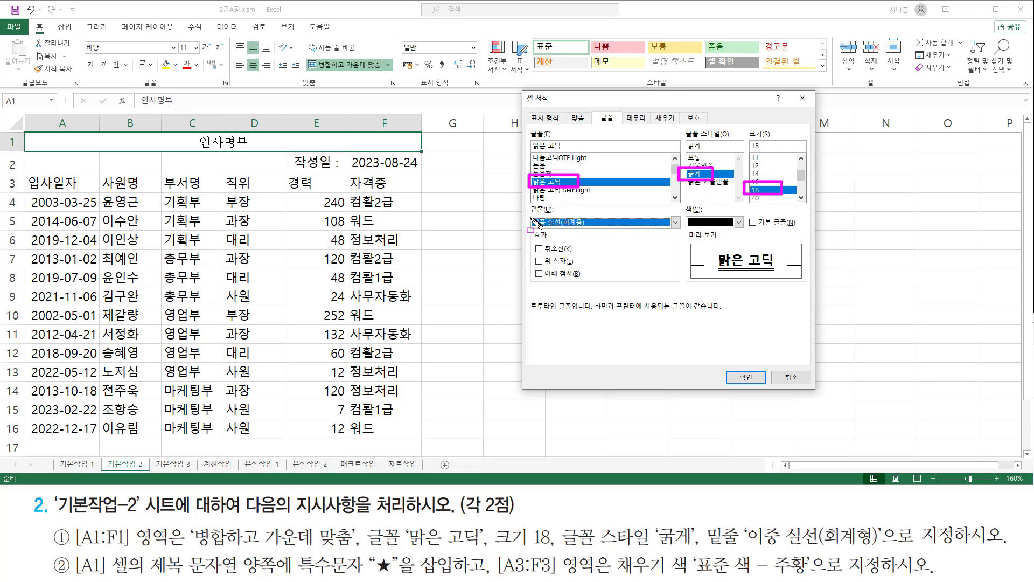
pyautogui.moveTo(529, 213); pyautogui.dragTo(593, 228)
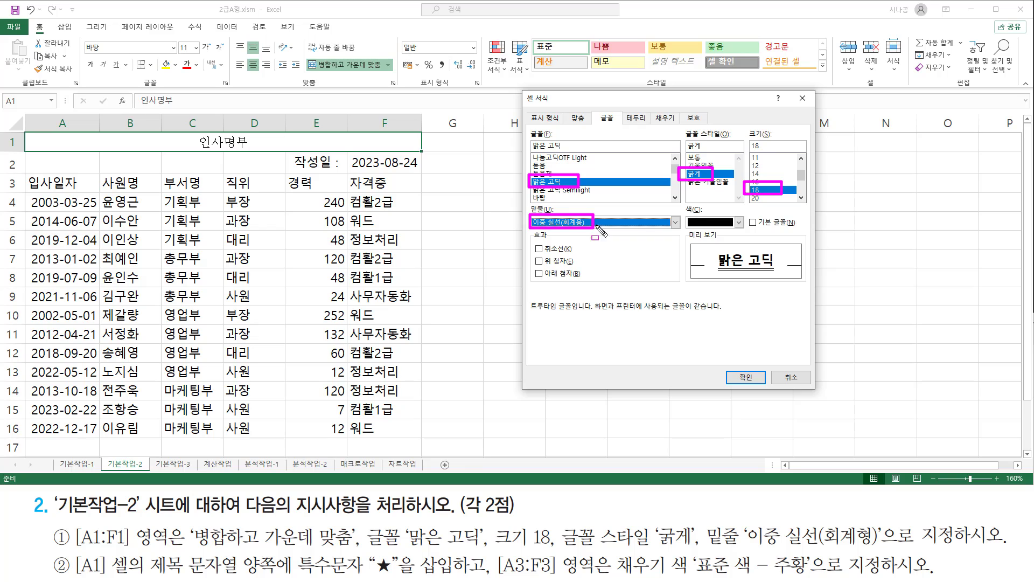
pyautogui.moveTo(731, 370); pyautogui.dragTo(759, 385)
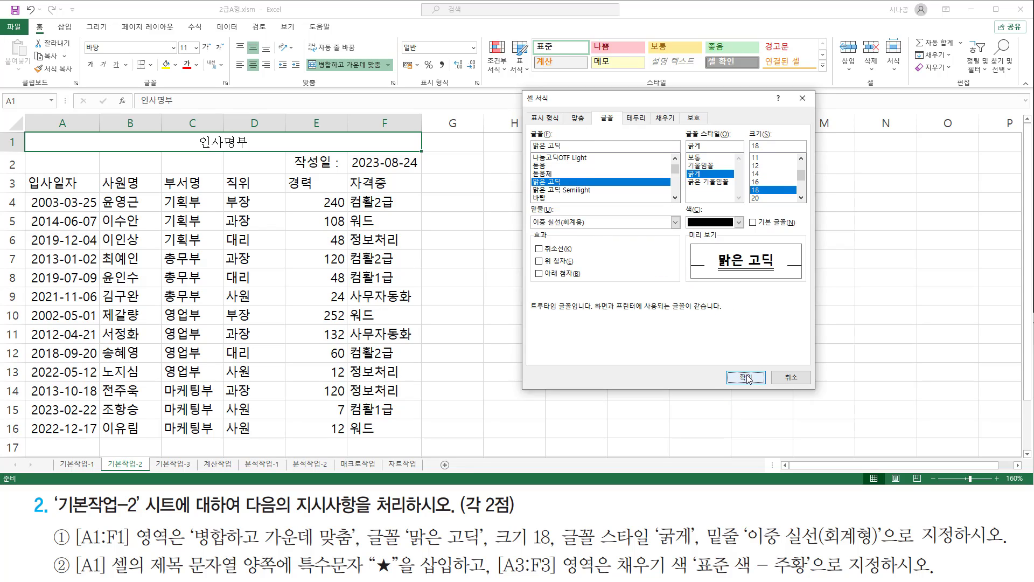
pyautogui.click(753, 380)
pyautogui.click(485, 242)
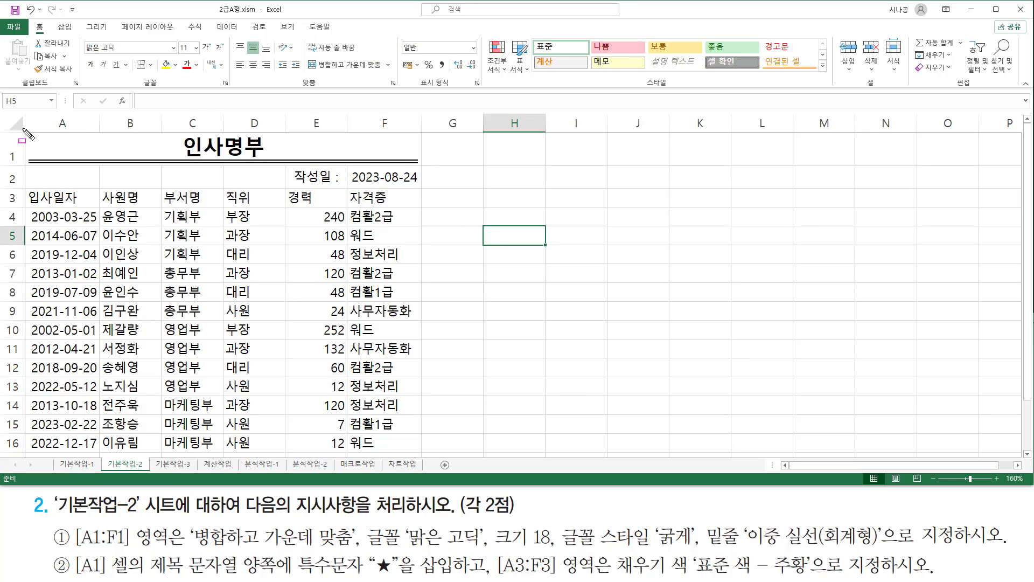
pyautogui.moveTo(24, 128)
pyautogui.mouseDown()
pyautogui.moveTo(377, 179)
pyautogui.moveTo(428, 176)
pyautogui.mouseUp()
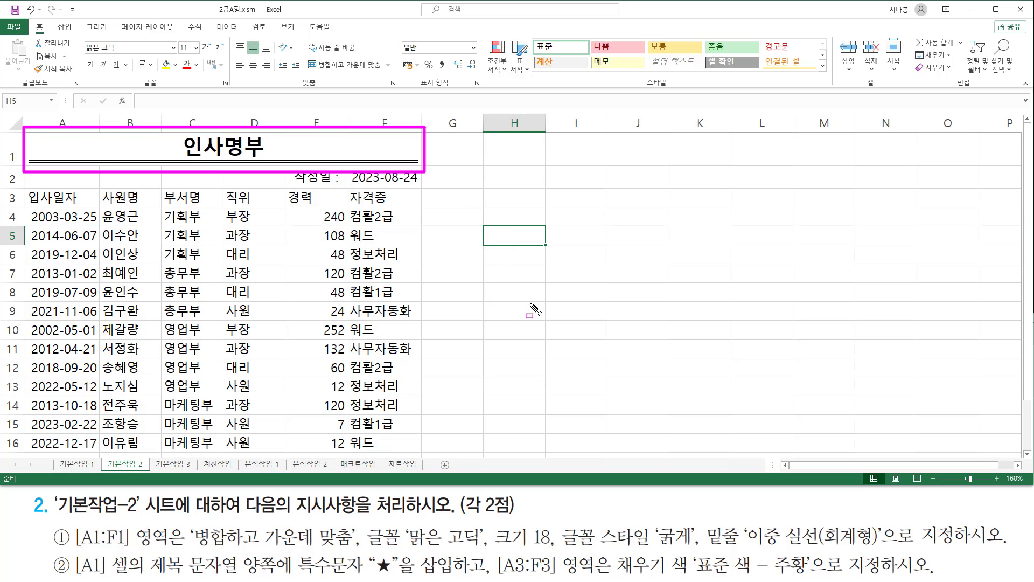
pyautogui.press('Escape')
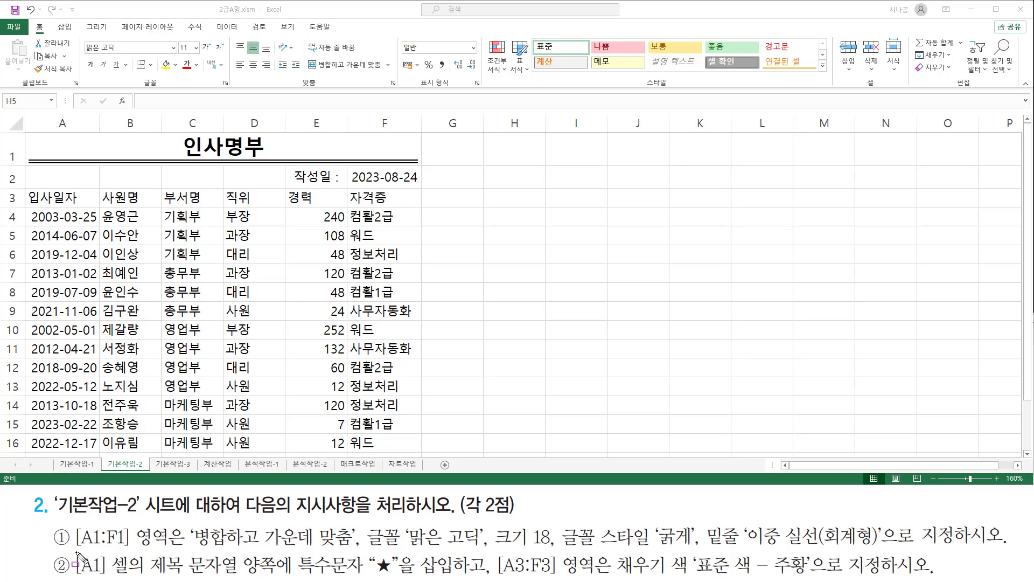
pyautogui.moveTo(71, 553); pyautogui.dragTo(131, 578)
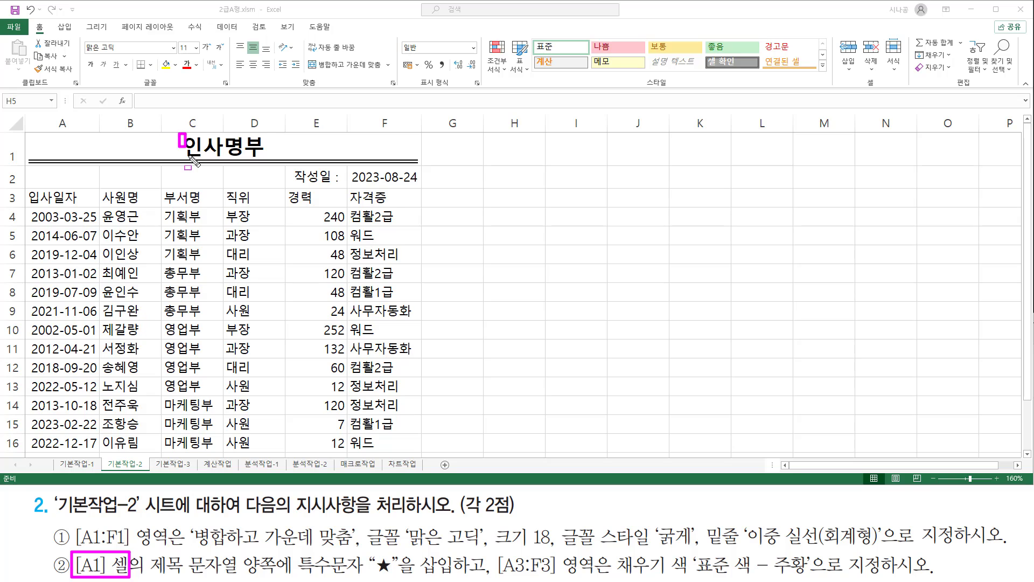
pyautogui.moveTo(178, 133); pyautogui.dragTo(267, 160)
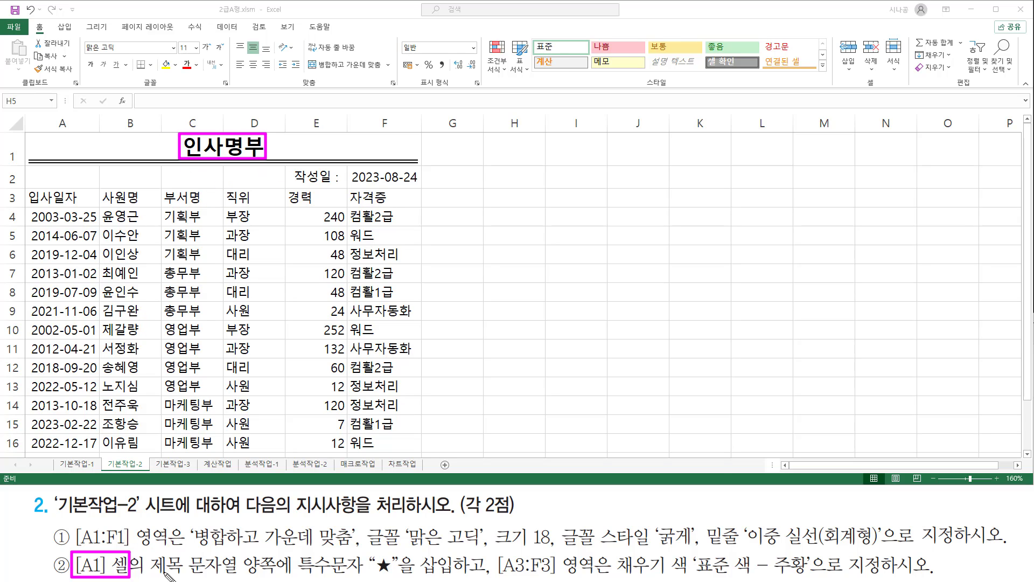
pyautogui.moveTo(149, 574)
pyautogui.mouseDown()
pyautogui.moveTo(397, 574)
pyautogui.moveTo(295, 573)
pyautogui.moveTo(455, 563)
pyautogui.moveTo(473, 573)
pyautogui.mouseUp()
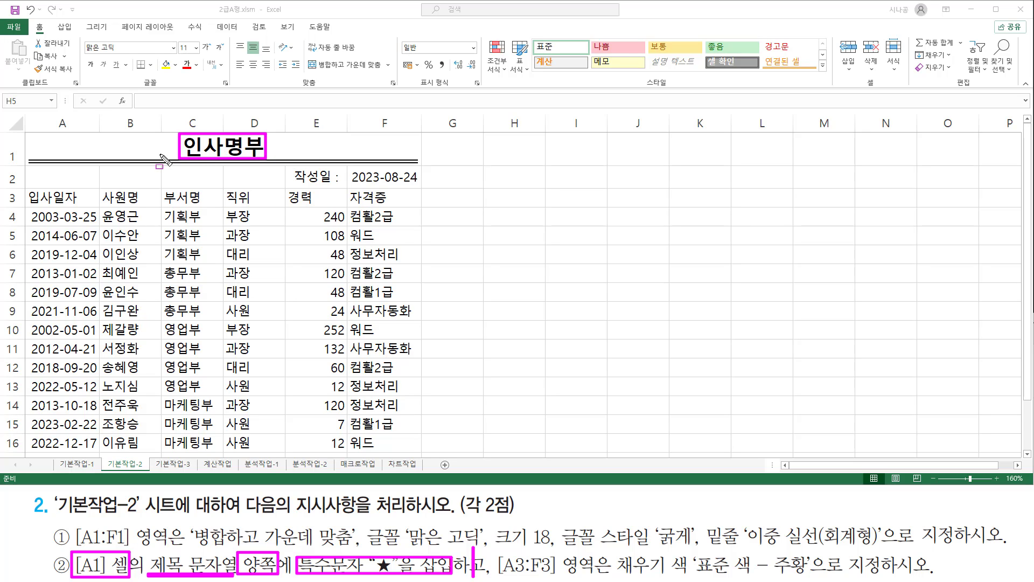
pyautogui.press('Escape')
# Step: Insert the special character ★ in front of the title text in cell A1
pyautogui.click(240, 150)
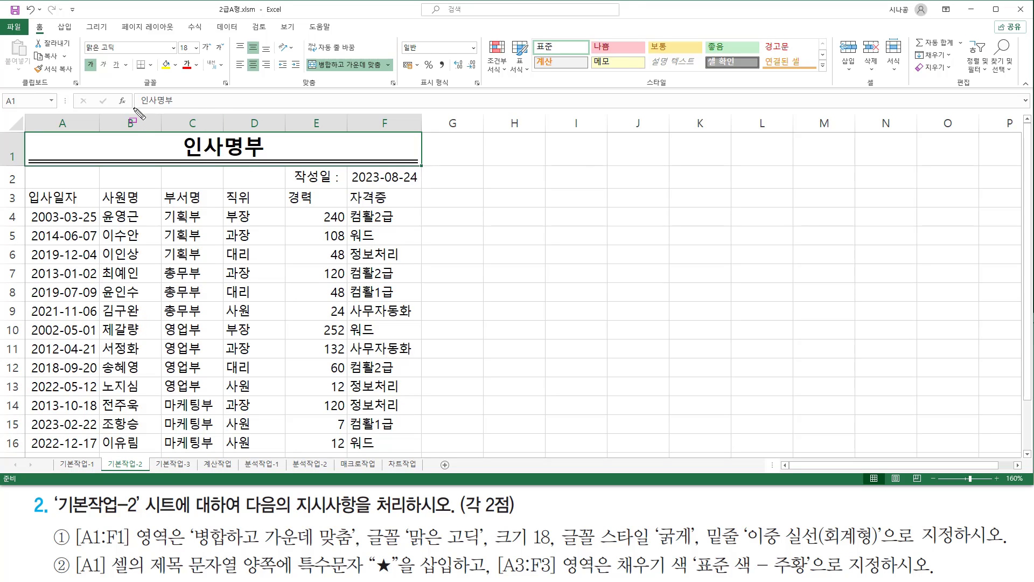
pyautogui.moveTo(132, 107); pyautogui.dragTo(186, 107)
pyautogui.press('Escape')
pyautogui.doubleClick(190, 143)
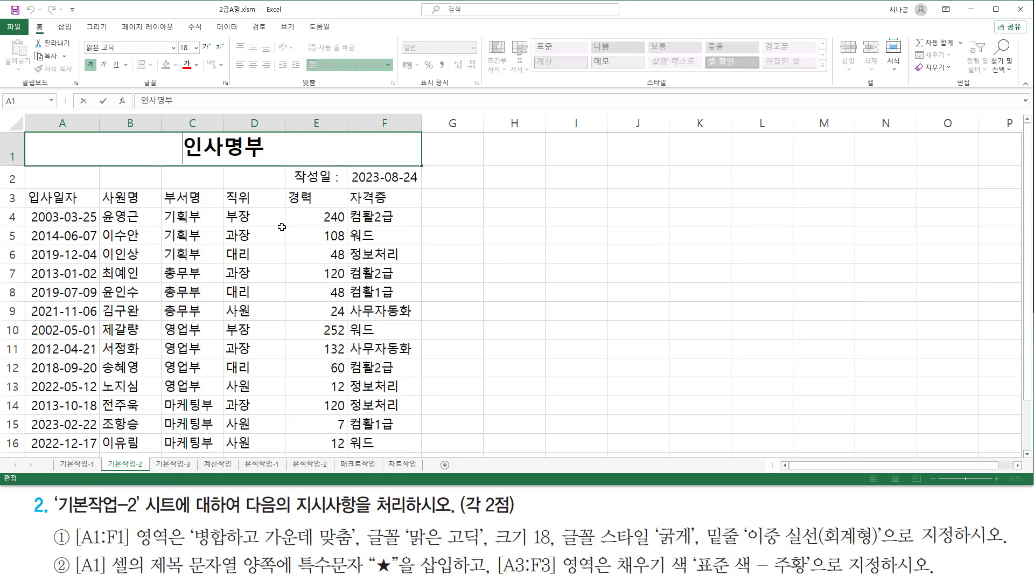
pyautogui.write('a')
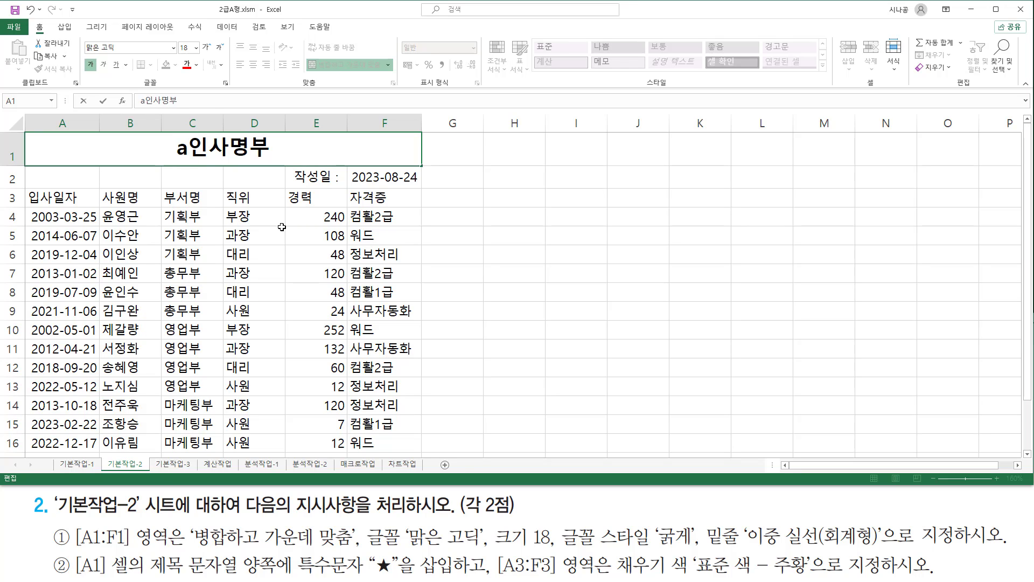
pyautogui.press('BackSpace')
pyautogui.write('ㅁ')
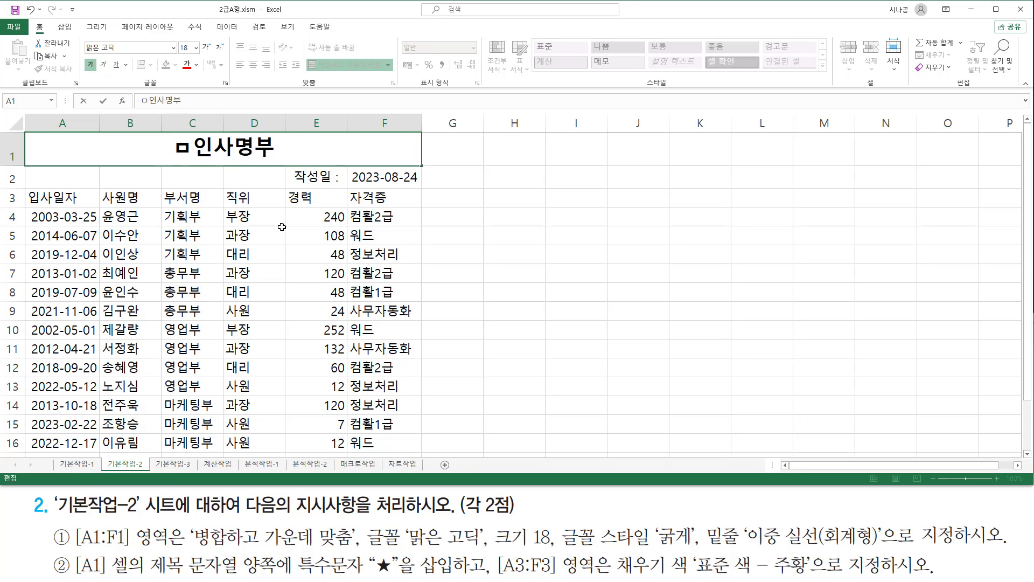
pyautogui.press('Hangul_Hanja')
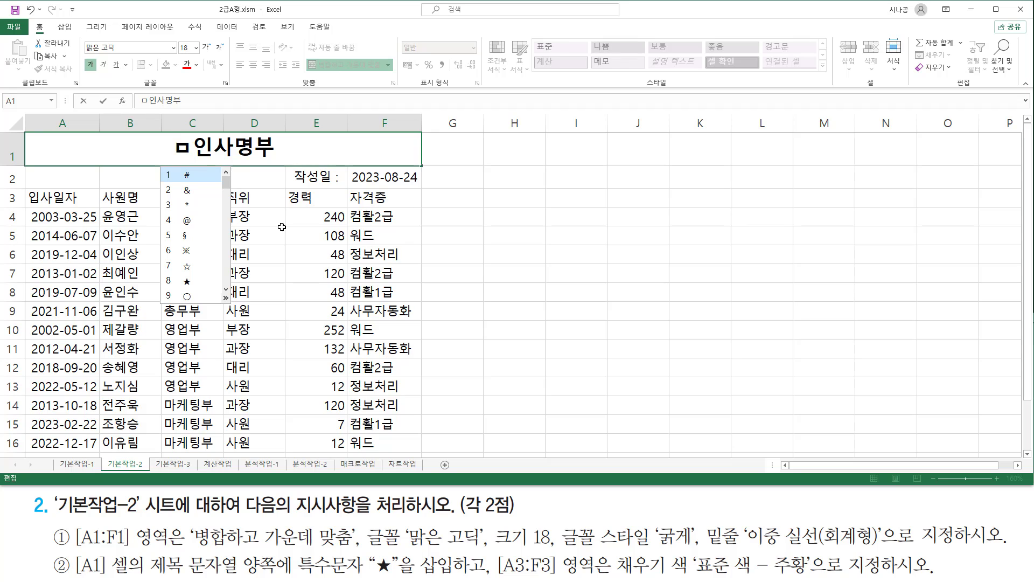
pyautogui.click(191, 281)
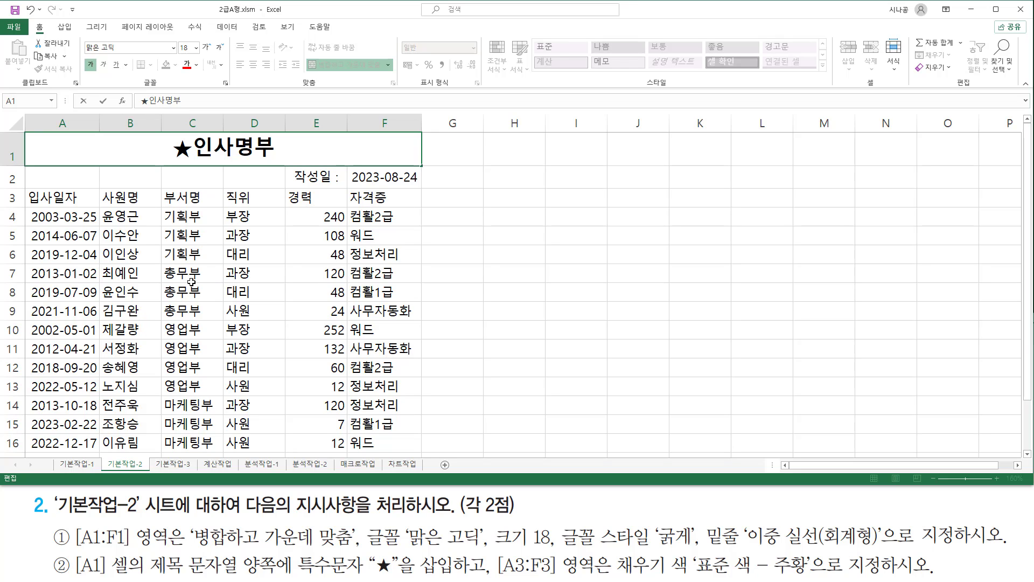
# Step: Add the special character ★ after the title text in cell A1
pyautogui.moveTo(184, 147); pyautogui.dragTo(188, 160)
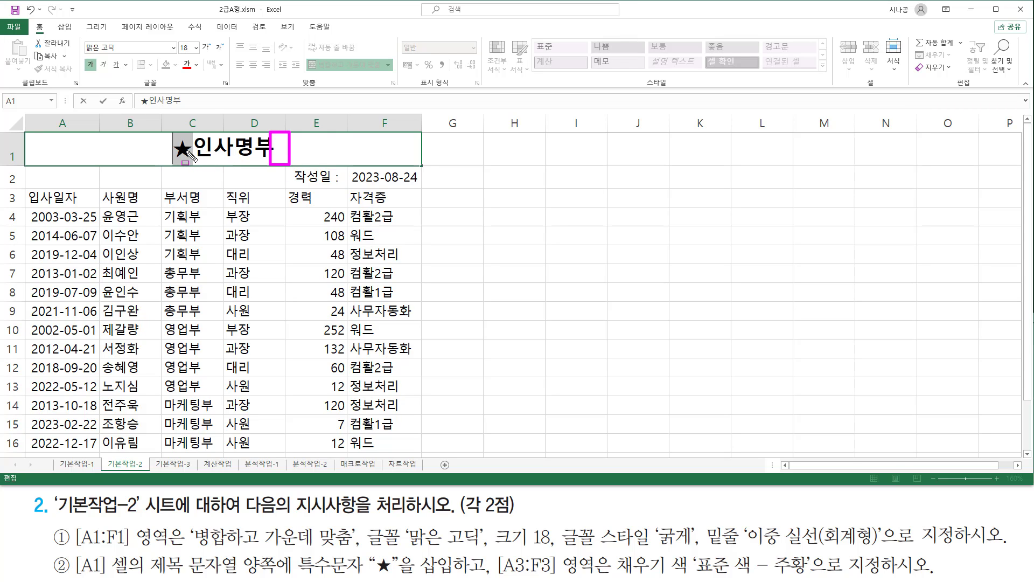
pyautogui.click(289, 151)
pyautogui.write('ㅁ')
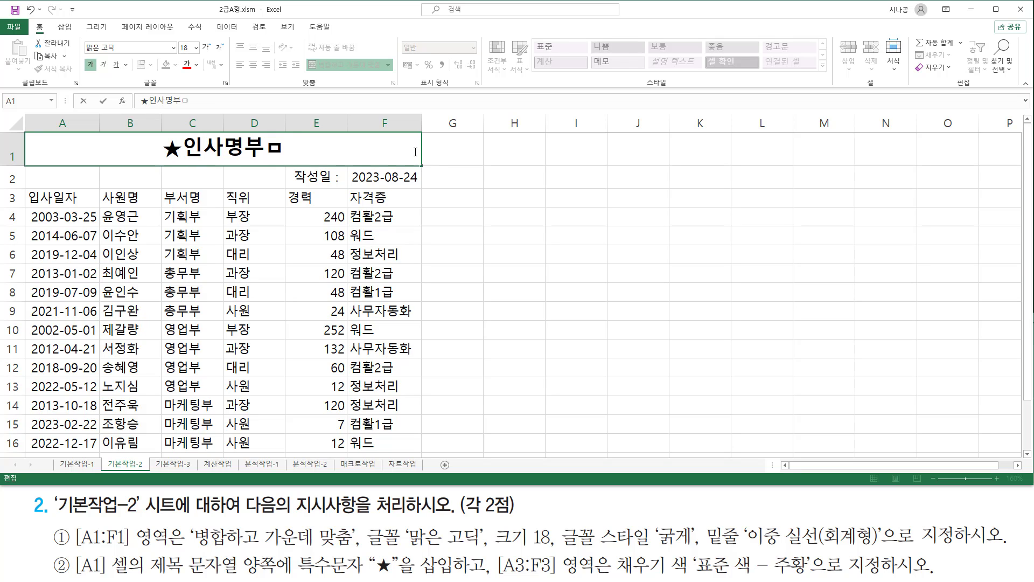
pyautogui.press('Hangul_Hanja')
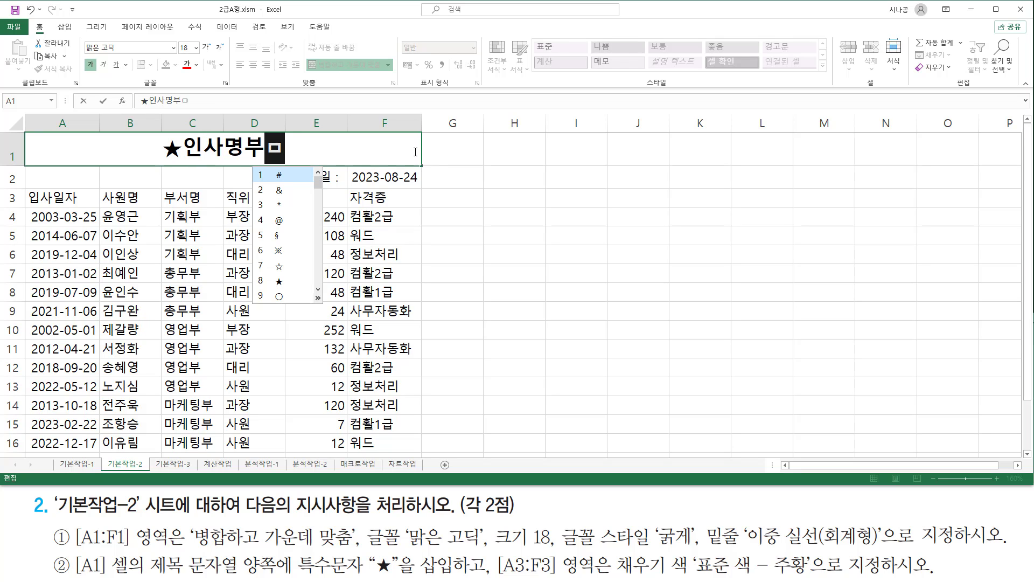
pyautogui.press('Down')
pyautogui.press('Down')
pyautogui.press('Down')
pyautogui.press('Down')
pyautogui.press('Down')
pyautogui.press('Down')
pyautogui.press('Down')
pyautogui.press('Return')
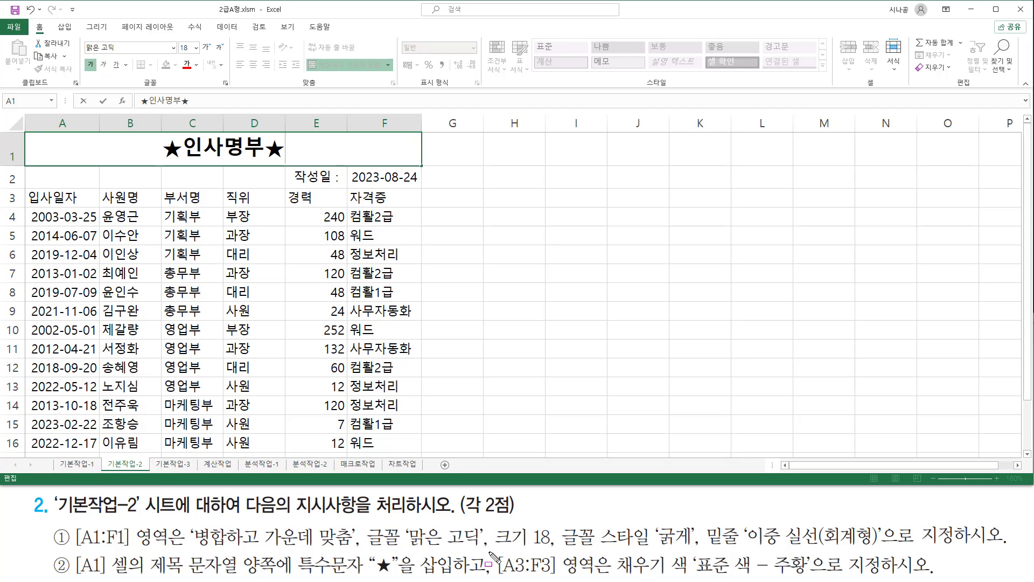
pyautogui.moveTo(490, 552); pyautogui.dragTo(492, 578)
pyautogui.moveTo(496, 576); pyautogui.dragTo(614, 576)
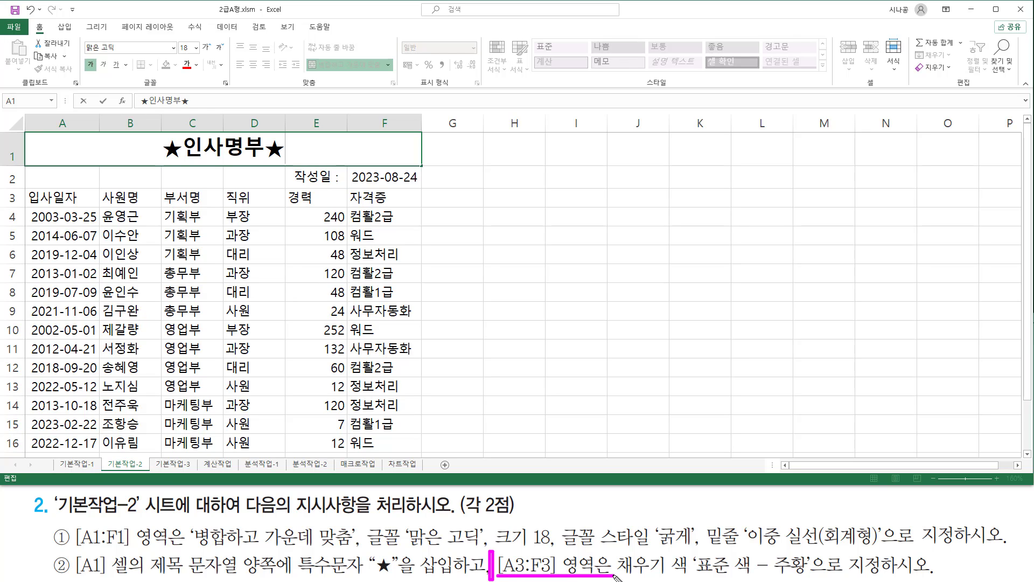
pyautogui.moveTo(24, 186)
pyautogui.mouseDown()
pyautogui.moveTo(61, 219)
pyautogui.moveTo(418, 207)
pyautogui.mouseUp()
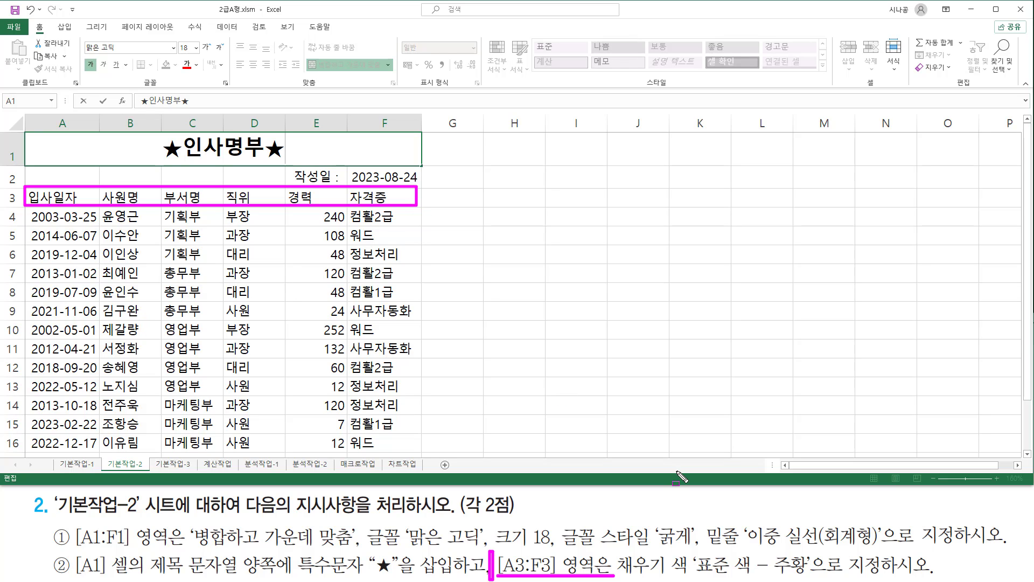
pyautogui.moveTo(614, 549)
pyautogui.mouseDown()
pyautogui.moveTo(710, 572)
pyautogui.moveTo(694, 574)
pyautogui.moveTo(819, 577)
pyautogui.mouseUp()
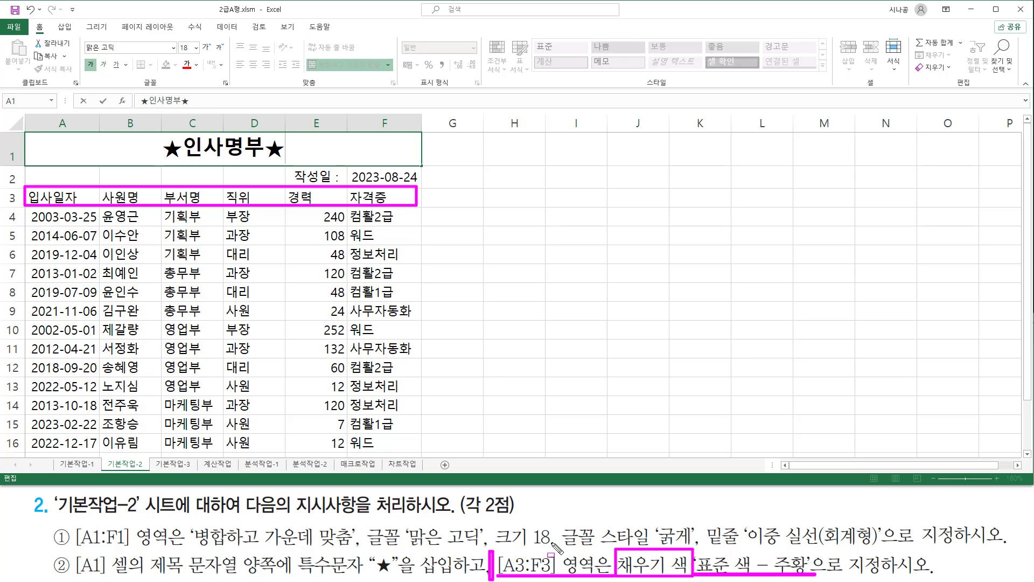
pyautogui.press('Escape')
# Step: Fill the header cells A3:F3 with the standard color orange (표준 색 – 주황)
pyautogui.click(56, 199)
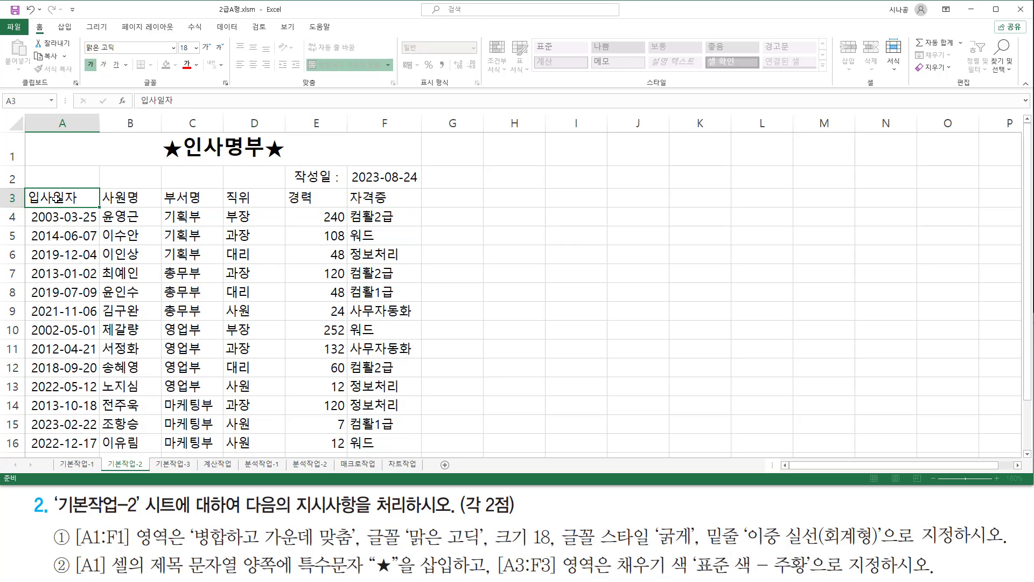
pyautogui.moveTo(56, 198); pyautogui.dragTo(388, 199)
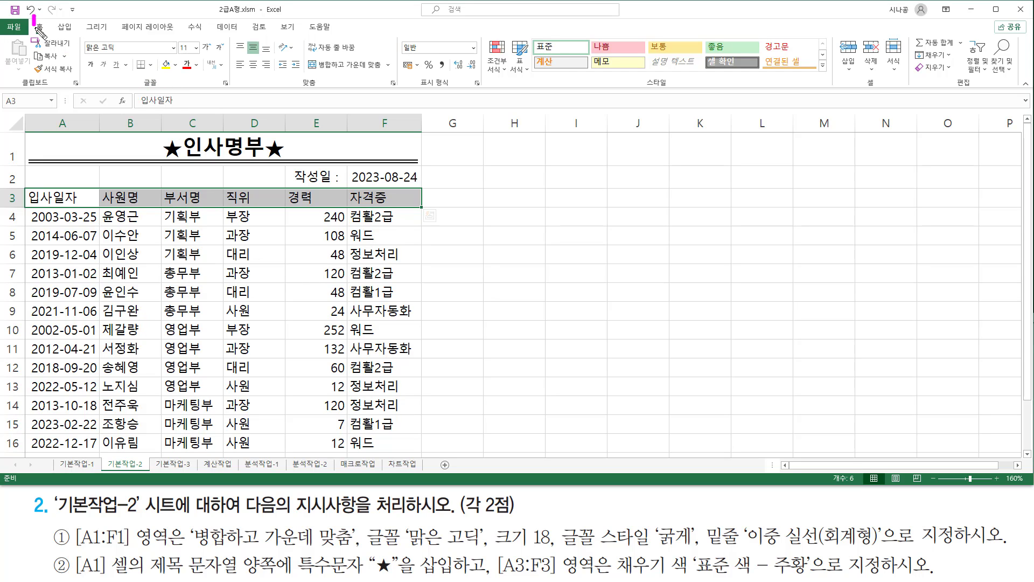
pyautogui.click(175, 64)
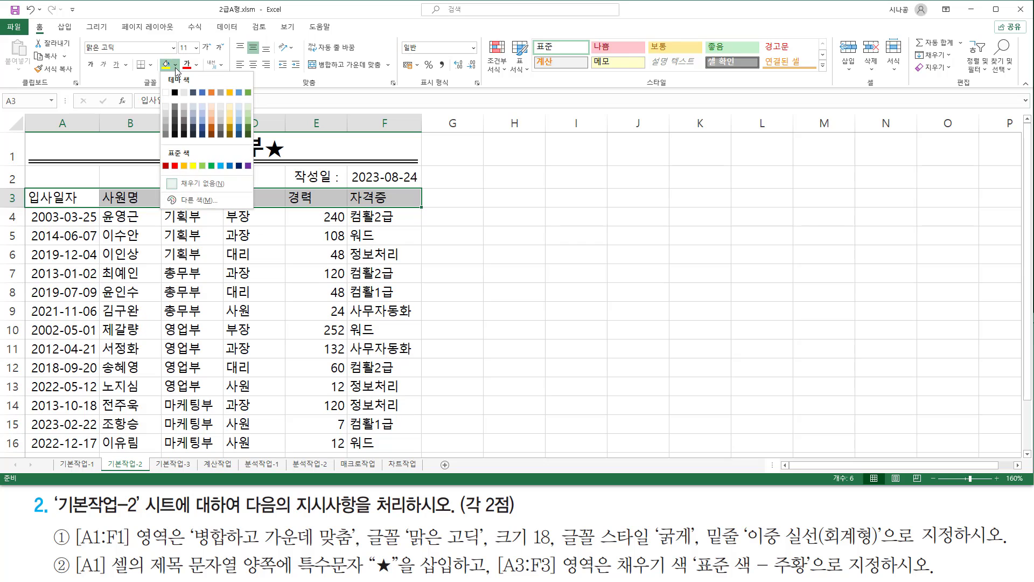
pyautogui.click(182, 165)
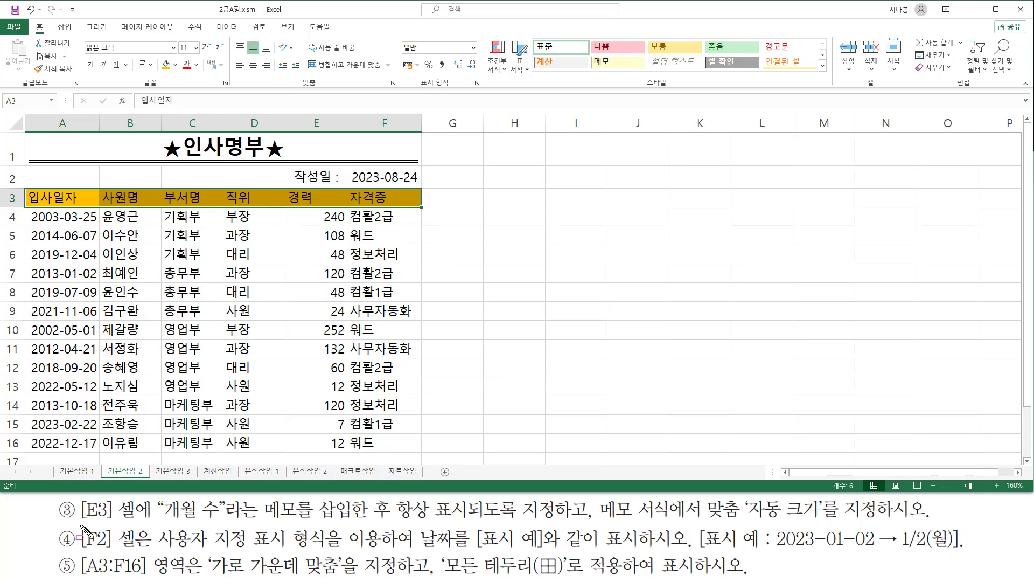
pyautogui.moveTo(146, 523); pyautogui.dragTo(153, 499)
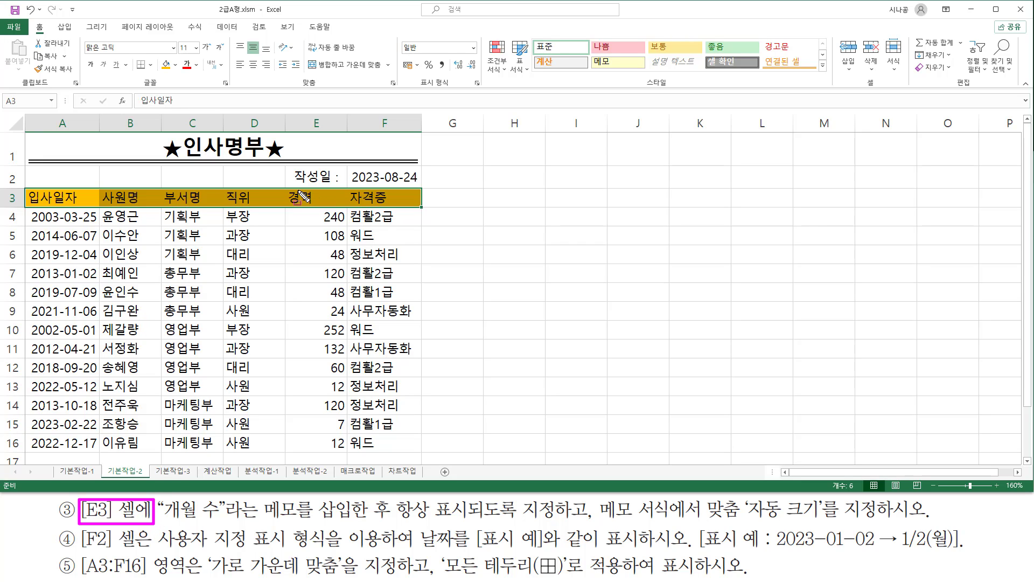
pyautogui.moveTo(287, 187)
pyautogui.mouseDown()
pyautogui.moveTo(289, 206)
pyautogui.moveTo(340, 209)
pyautogui.mouseUp()
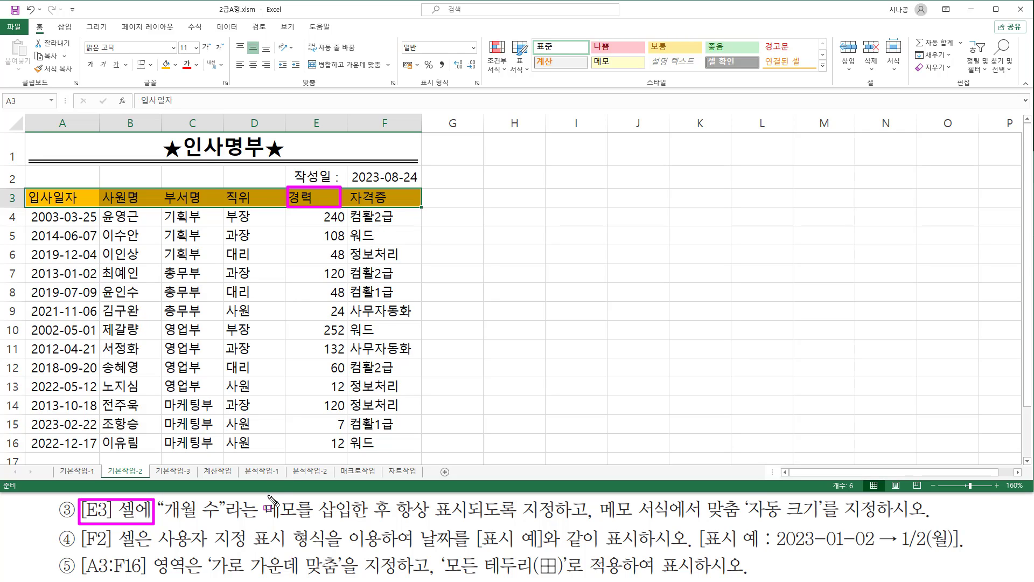
pyautogui.moveTo(162, 520); pyautogui.dragTo(821, 521)
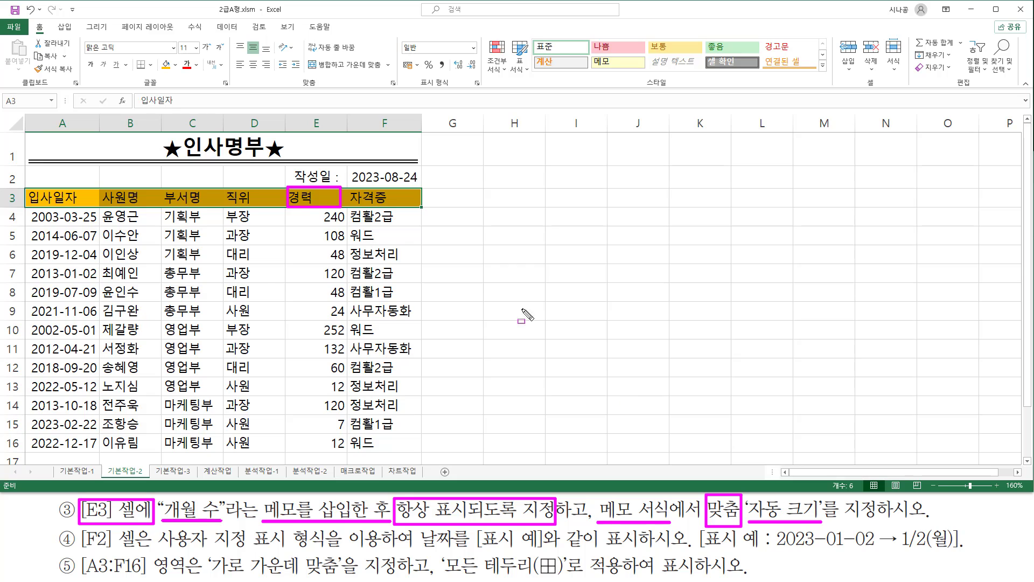
pyautogui.press('Escape')
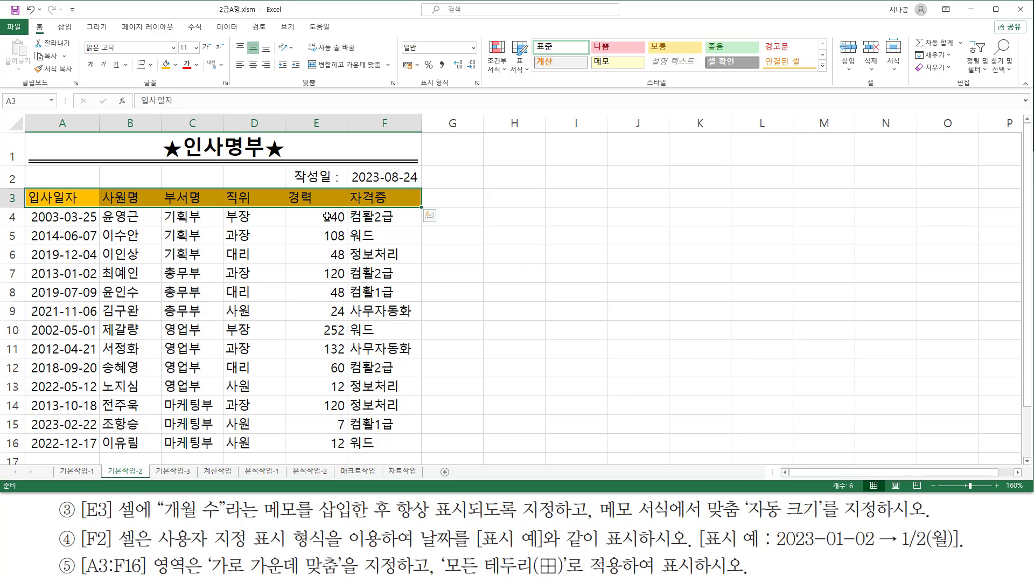
# Step: Insert a memo on cell E3, replacing the default author text with "개월 수"
pyautogui.click(318, 197)
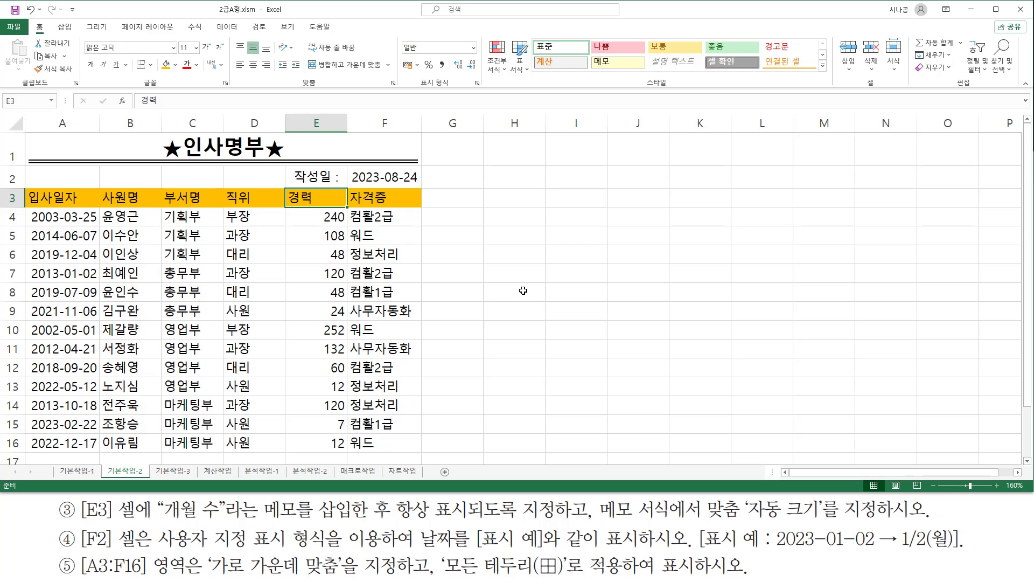
pyautogui.hotkey('shift', 'F2')
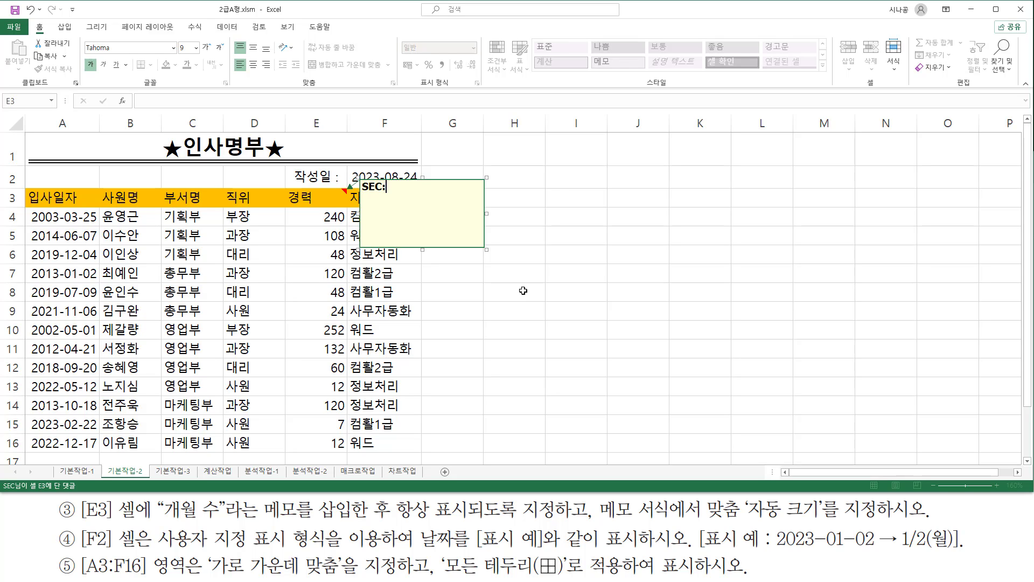
pyautogui.press('BackSpace')
pyautogui.press('BackSpace')
pyautogui.press('BackSpace')
pyautogui.press('BackSpace')
pyautogui.write('개워ㄹ 수')
pyautogui.click(551, 258)
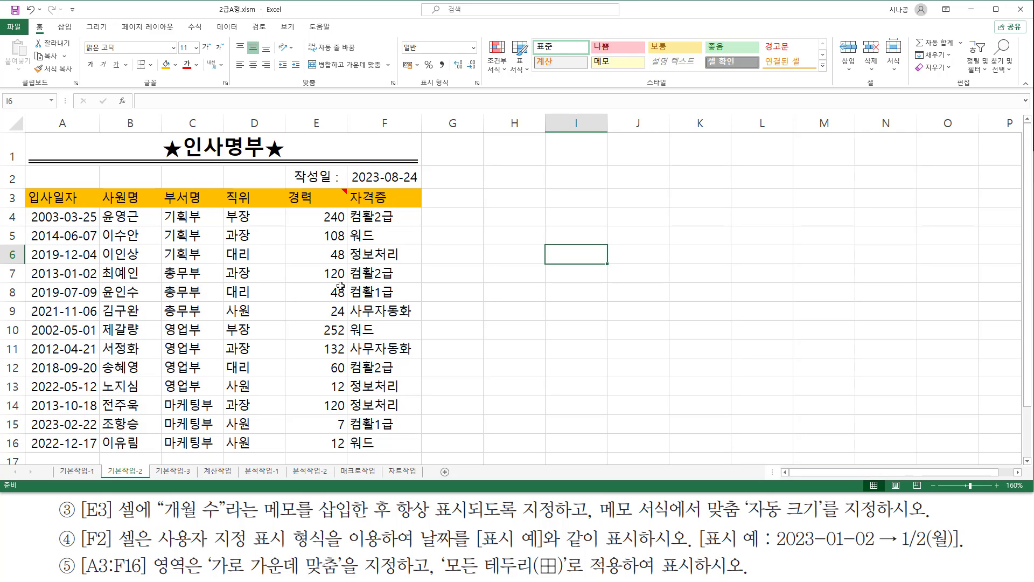
# Step: Set the memo on cell E3 to stay displayed even when other cells are selected
pyautogui.moveTo(318, 197)
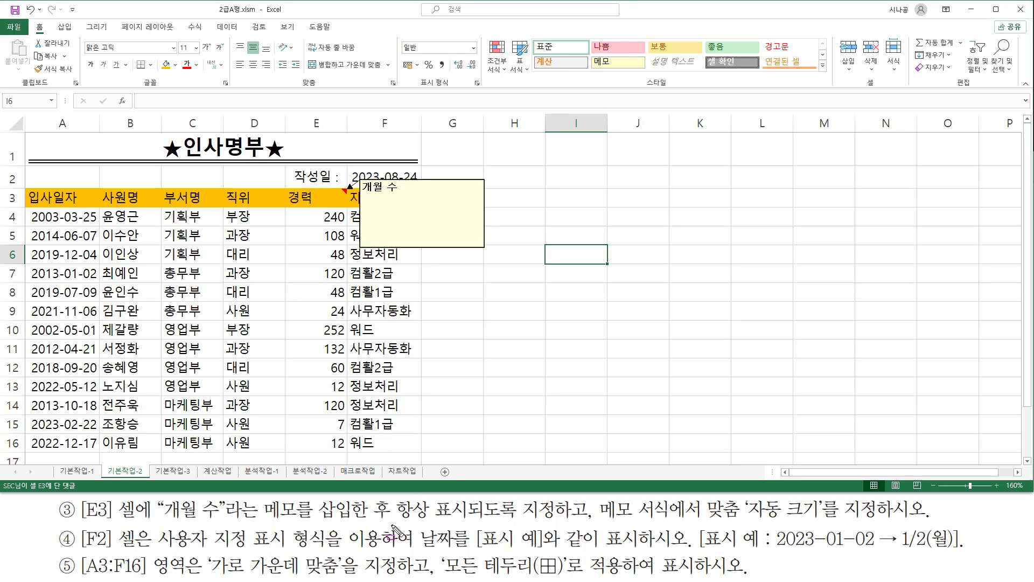
pyautogui.moveTo(392, 527); pyautogui.dragTo(476, 527)
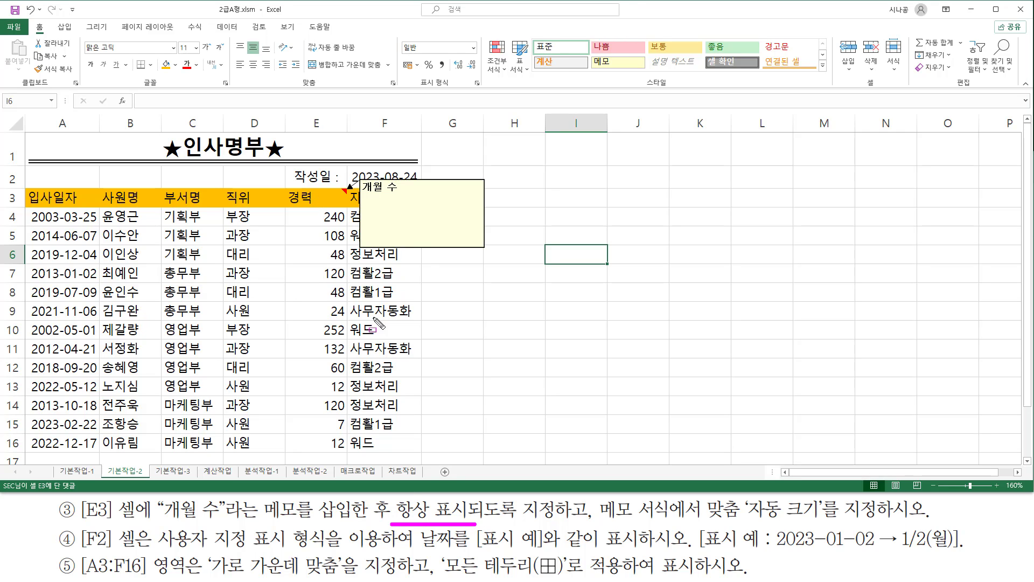
pyautogui.click(304, 197)
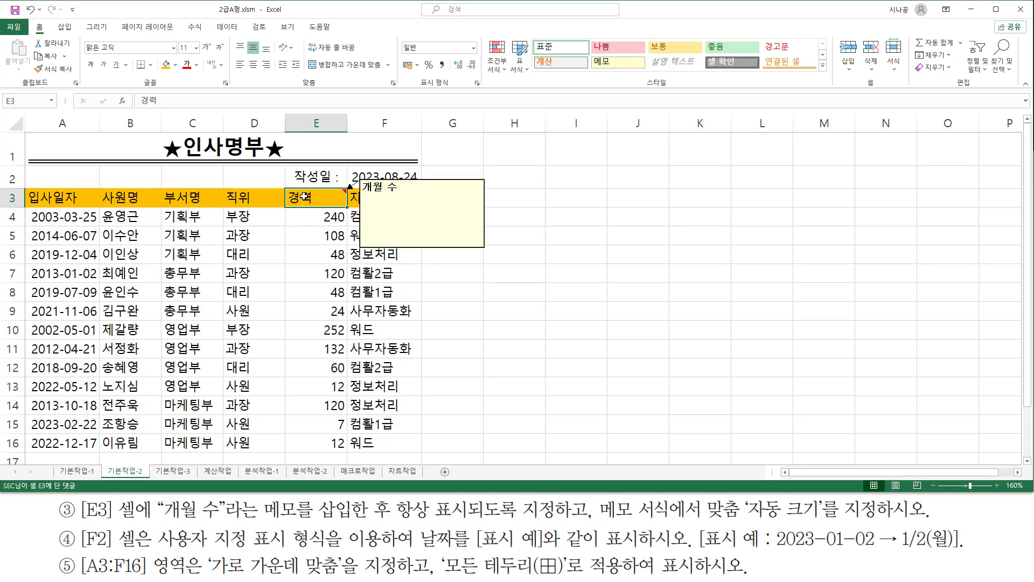
pyautogui.rightClick(304, 198)
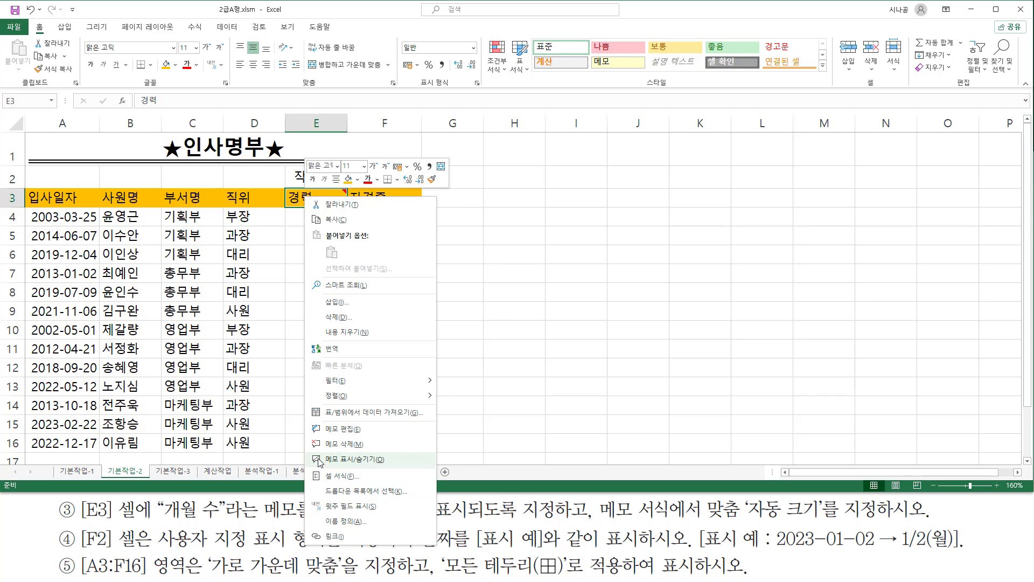
pyautogui.click(318, 459)
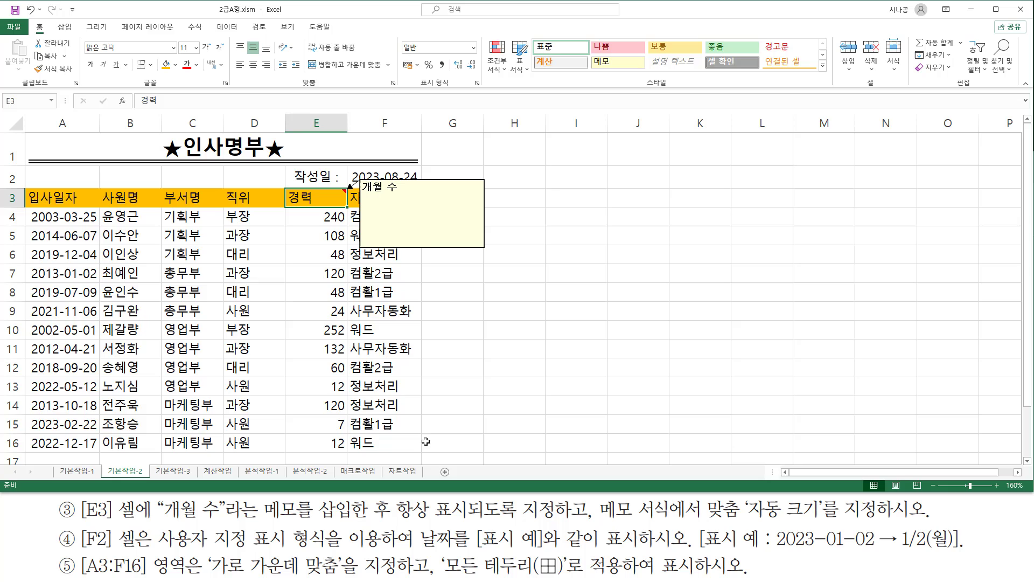
pyautogui.click(475, 338)
pyautogui.click(523, 334)
pyautogui.click(490, 368)
pyautogui.click(330, 330)
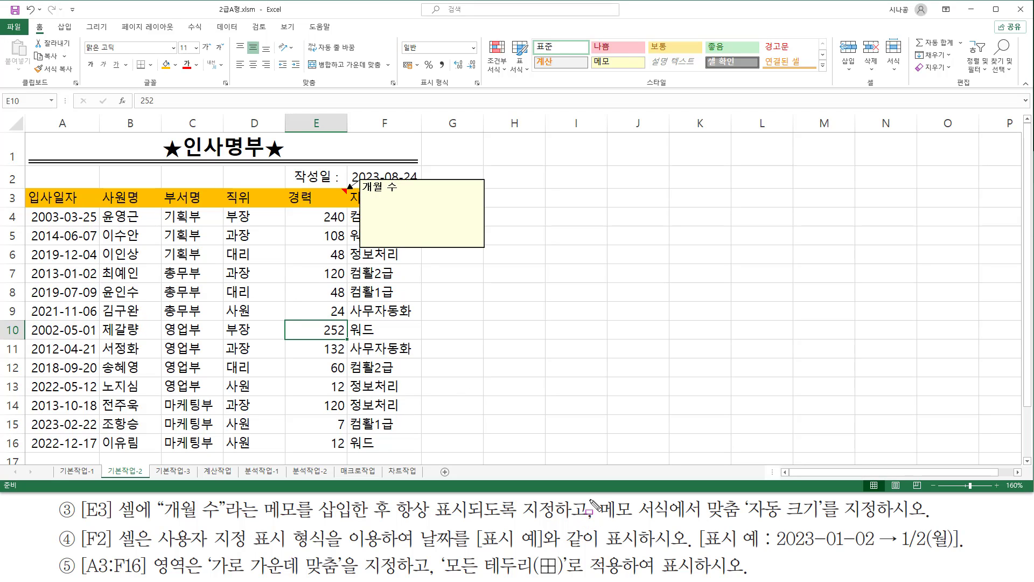
pyautogui.moveTo(591, 497)
pyautogui.mouseDown()
pyautogui.moveTo(591, 525)
pyautogui.moveTo(821, 522)
pyautogui.mouseUp()
pyautogui.press('Escape')
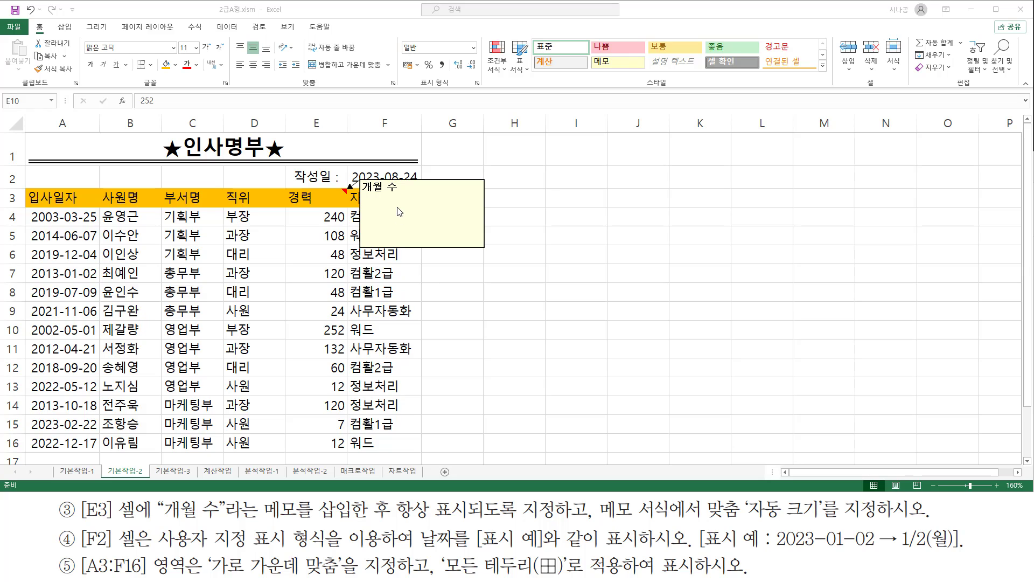
# Step: Turn on automatic sizing (자동 크기) in the alignment format of the memo attached to cell E3
pyautogui.click(419, 192)
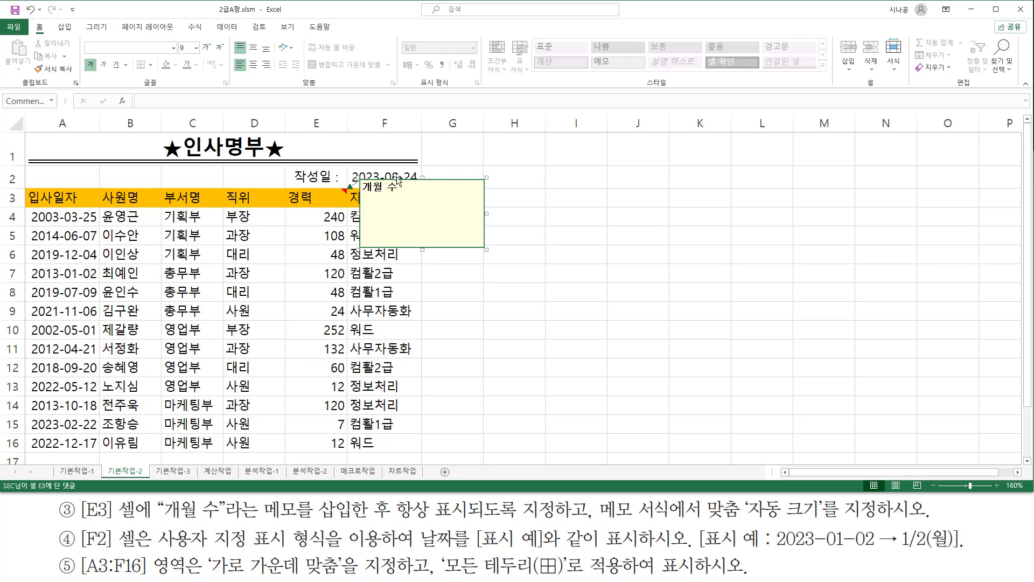
pyautogui.rightClick(431, 182)
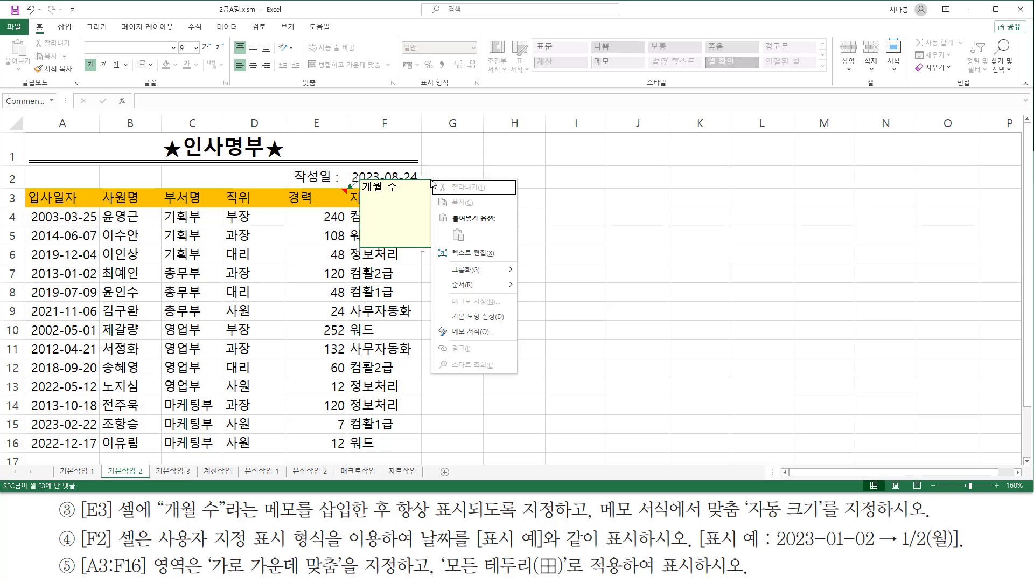
pyautogui.click(467, 333)
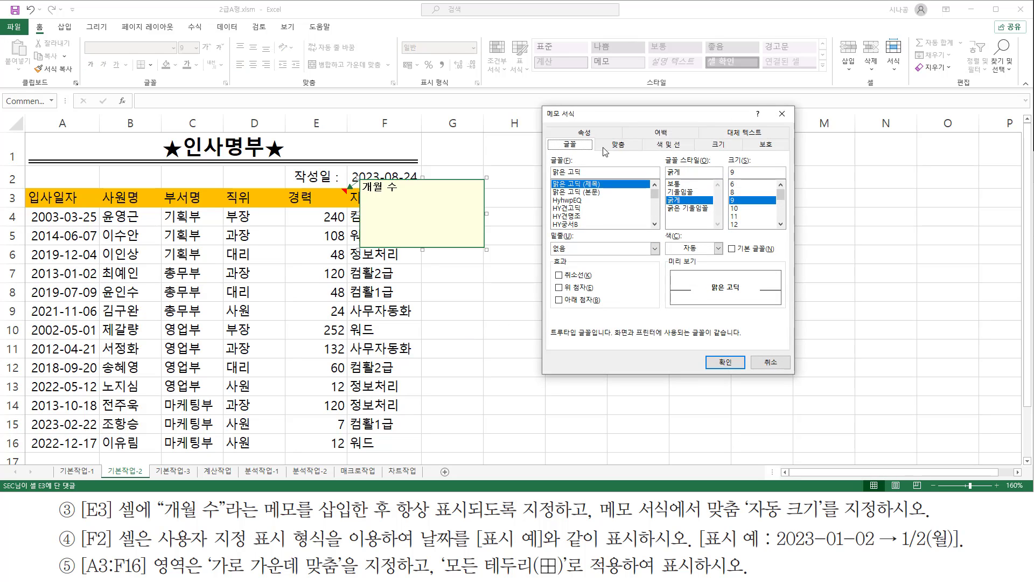
pyautogui.moveTo(541, 106)
pyautogui.mouseDown()
pyautogui.moveTo(610, 332)
pyautogui.moveTo(797, 374)
pyautogui.mouseUp()
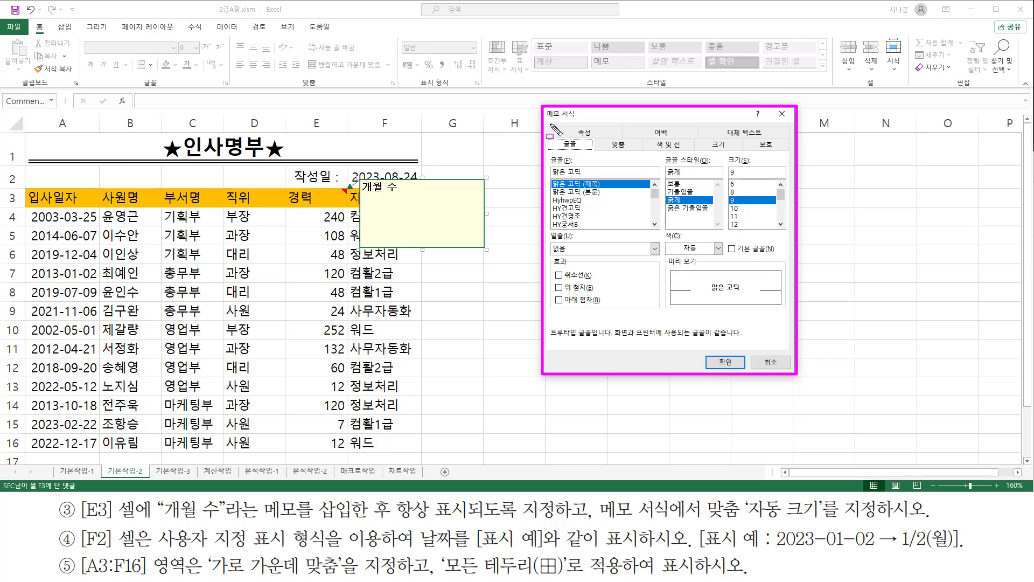
pyautogui.moveTo(550, 125)
pyautogui.mouseDown()
pyautogui.moveTo(561, 151)
pyautogui.moveTo(787, 153)
pyautogui.mouseUp()
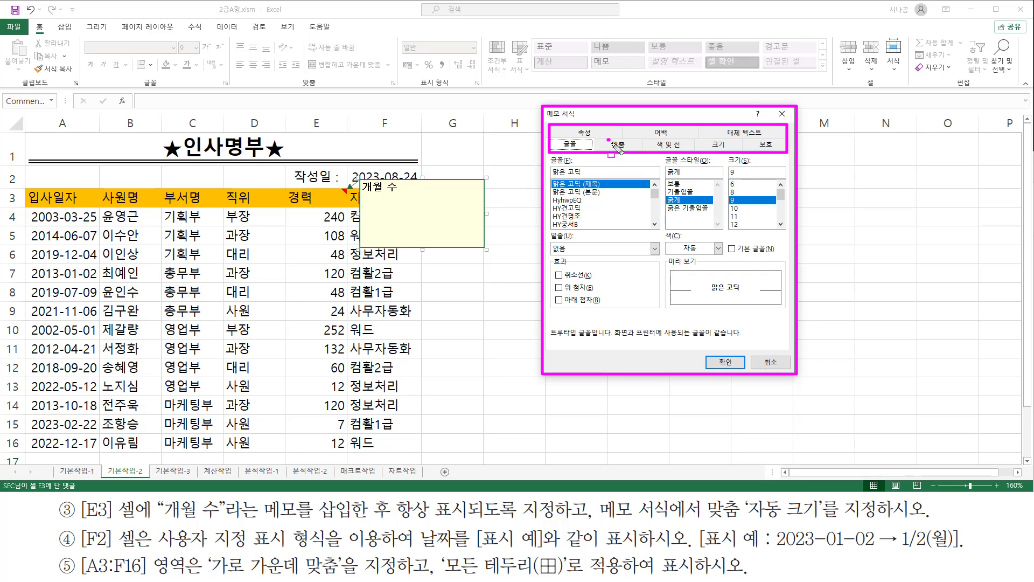
pyautogui.moveTo(608, 138); pyautogui.dragTo(631, 154)
pyautogui.moveTo(703, 520); pyautogui.dragTo(824, 520)
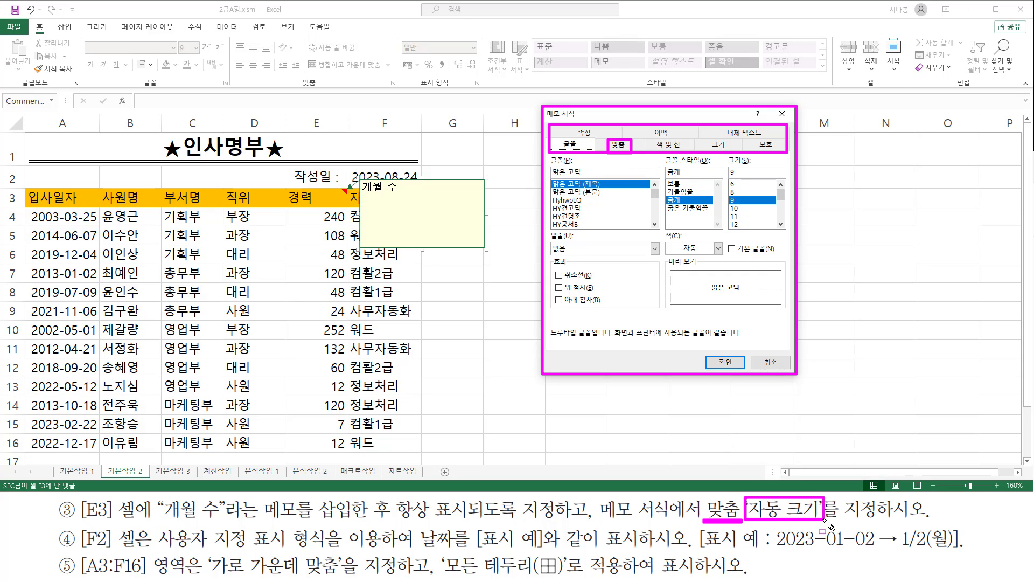
pyautogui.click(615, 144)
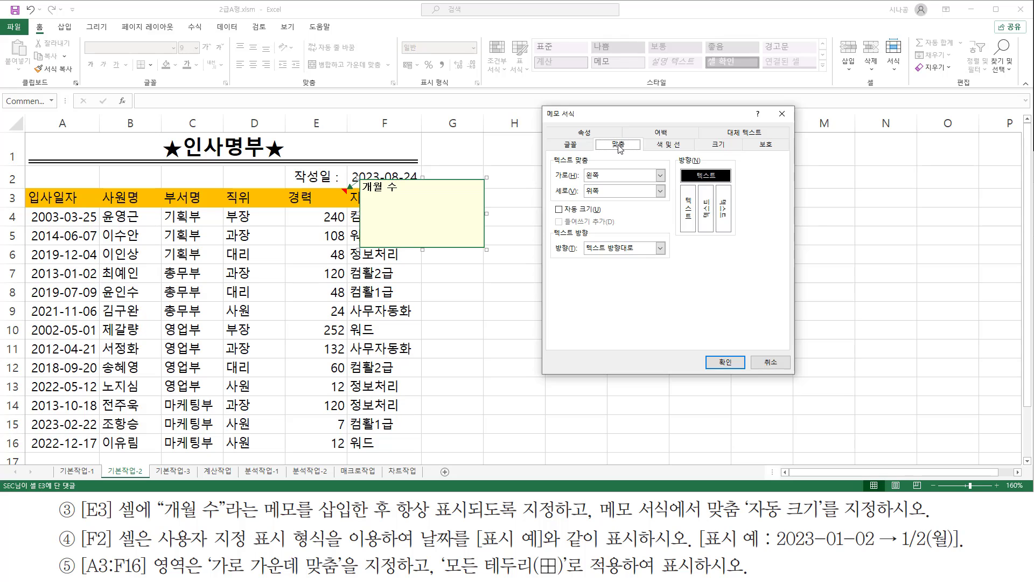
pyautogui.moveTo(605, 139)
pyautogui.mouseDown()
pyautogui.moveTo(605, 152)
pyautogui.moveTo(626, 139)
pyautogui.mouseUp()
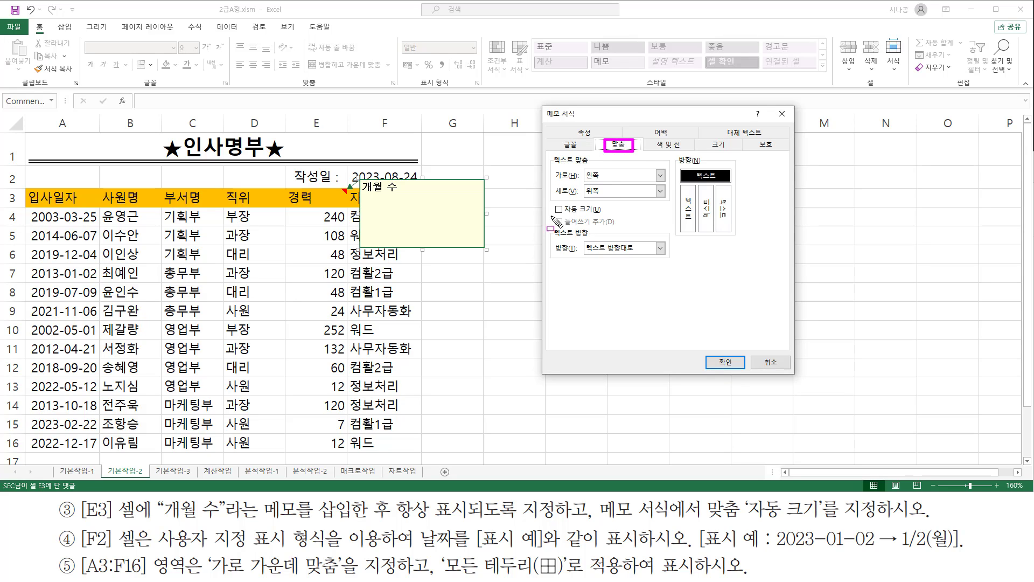
pyautogui.moveTo(550, 215)
pyautogui.mouseDown()
pyautogui.moveTo(605, 215)
pyautogui.moveTo(607, 204)
pyautogui.mouseUp()
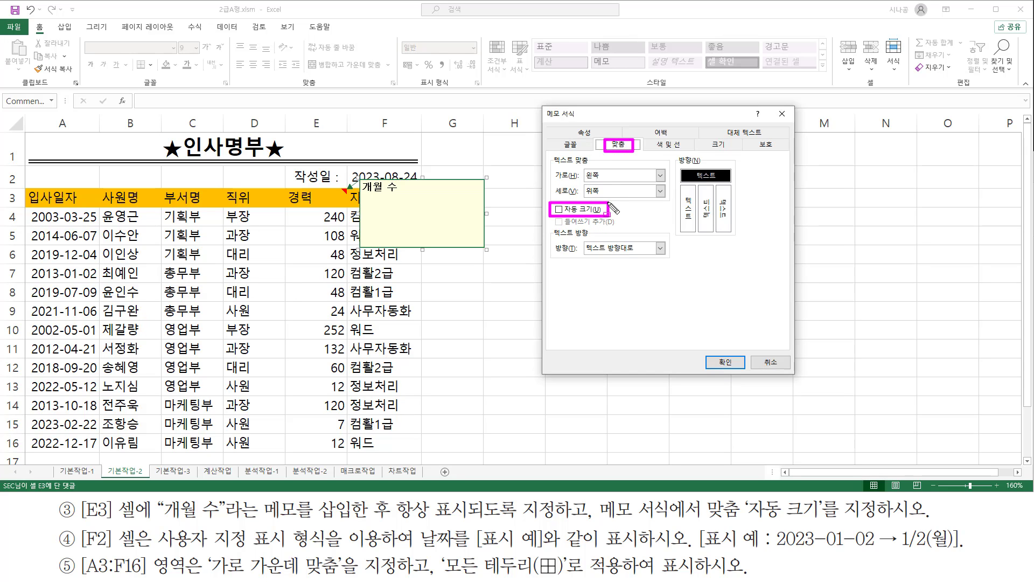
pyautogui.press('Escape')
pyautogui.click(559, 209)
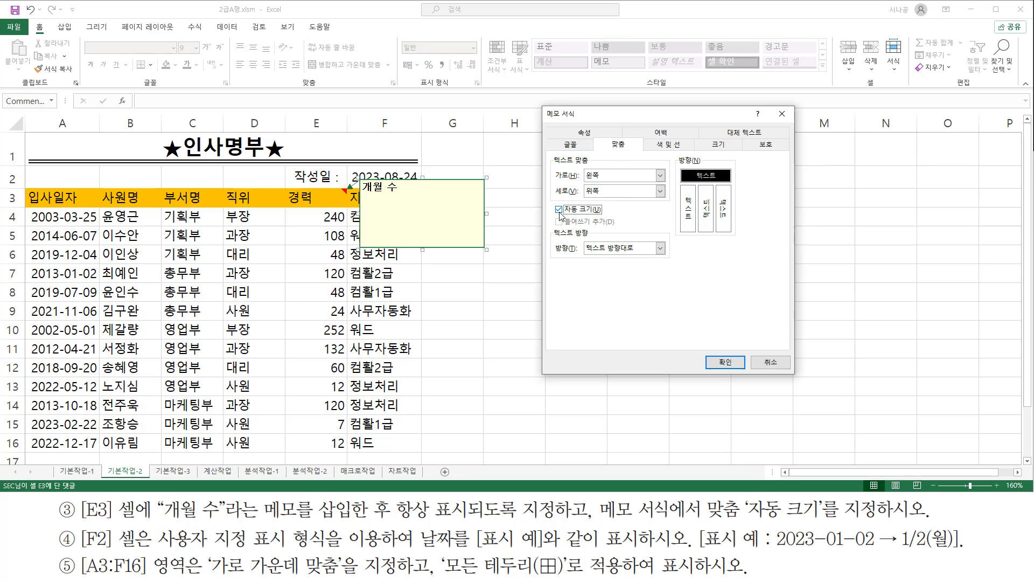
pyautogui.hotkey('ctrl', '2')
pyautogui.moveTo(551, 201); pyautogui.dragTo(566, 216)
pyautogui.moveTo(712, 358); pyautogui.dragTo(741, 370)
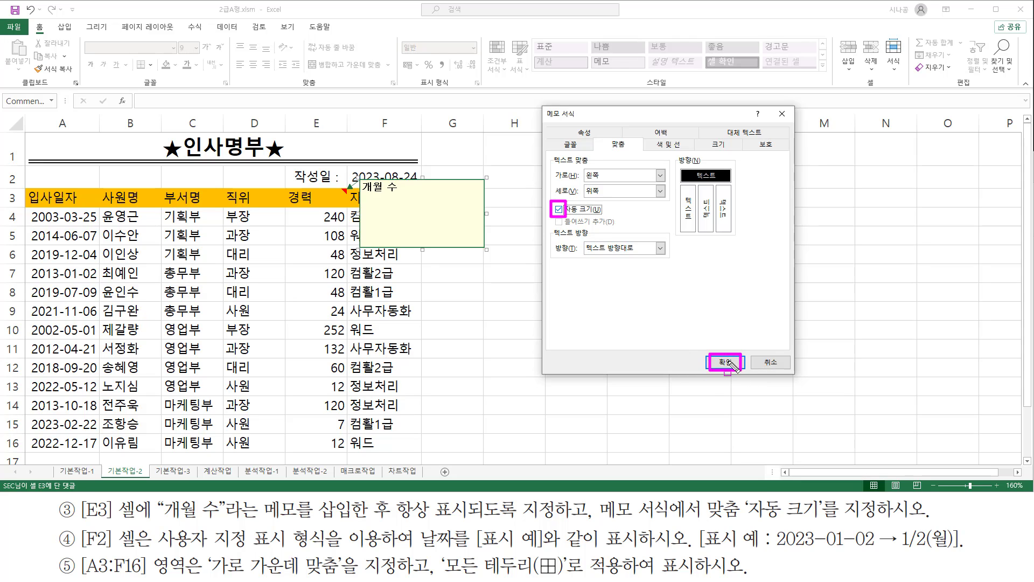
pyautogui.click(725, 362)
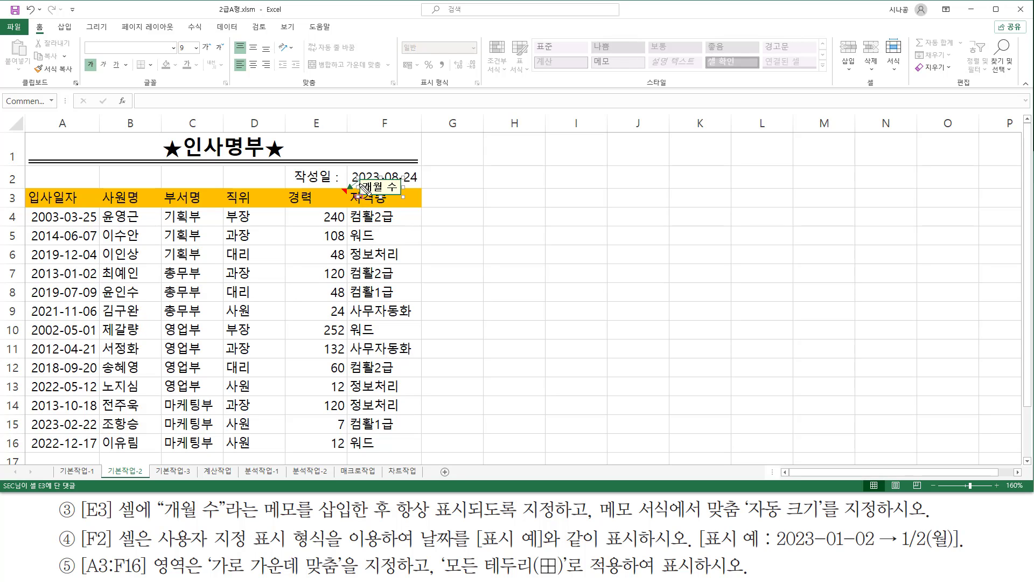
# Step: Move the E3 memo box off cells F2:F3 into column G beside the header row
pyautogui.moveTo(358, 192); pyautogui.dragTo(402, 193)
pyautogui.press('Escape')
pyautogui.hotkey('ctrl', '2')
pyautogui.moveTo(349, 169)
pyautogui.mouseDown()
pyautogui.moveTo(366, 221)
pyautogui.moveTo(419, 207)
pyautogui.mouseUp()
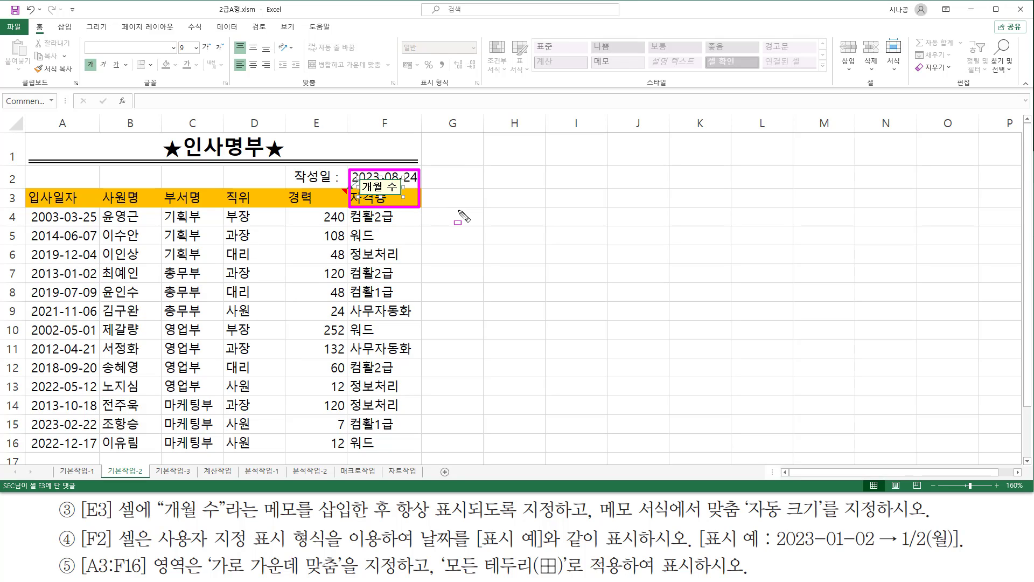
pyautogui.press('Escape')
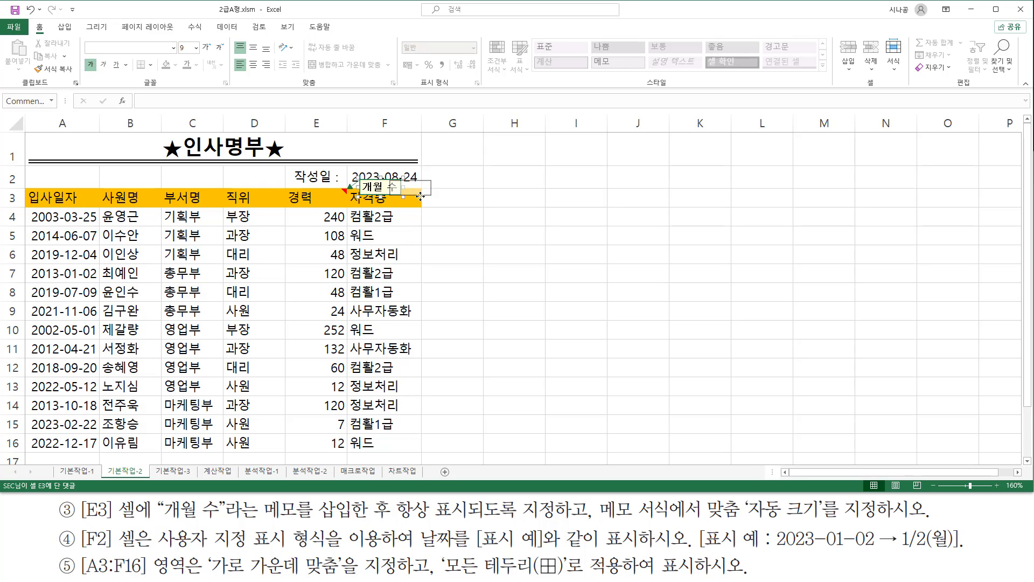
pyautogui.moveTo(455, 194)
pyautogui.mouseDown()
pyautogui.moveTo(443, 185)
pyautogui.moveTo(462, 202)
pyautogui.mouseUp()
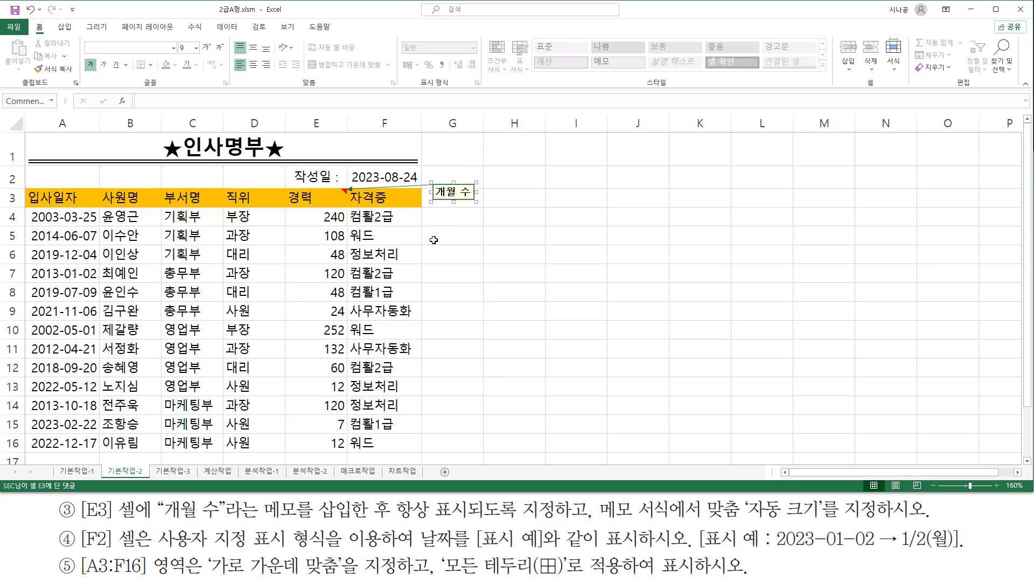
pyautogui.click(467, 292)
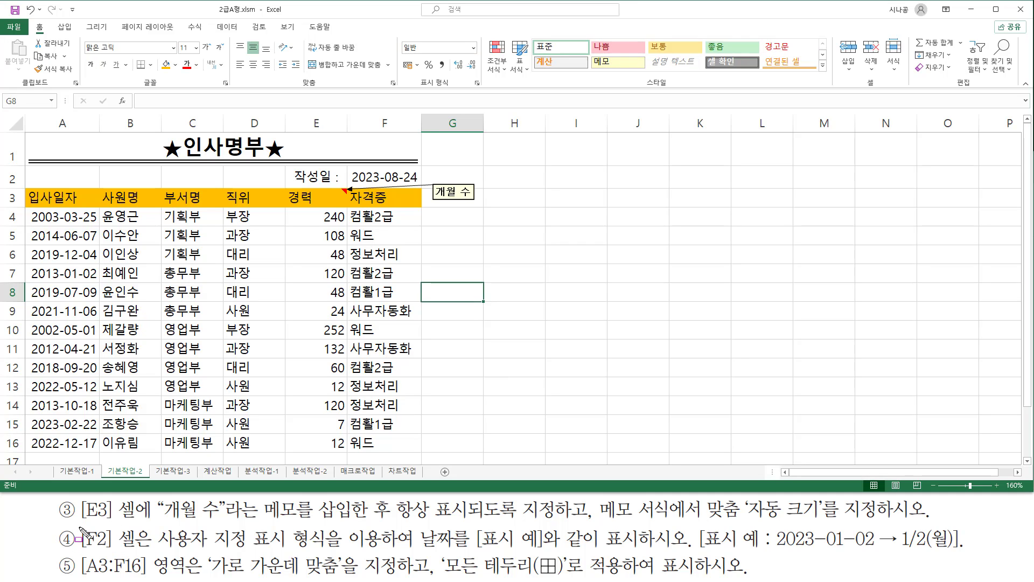
pyautogui.moveTo(80, 530); pyautogui.dragTo(143, 555)
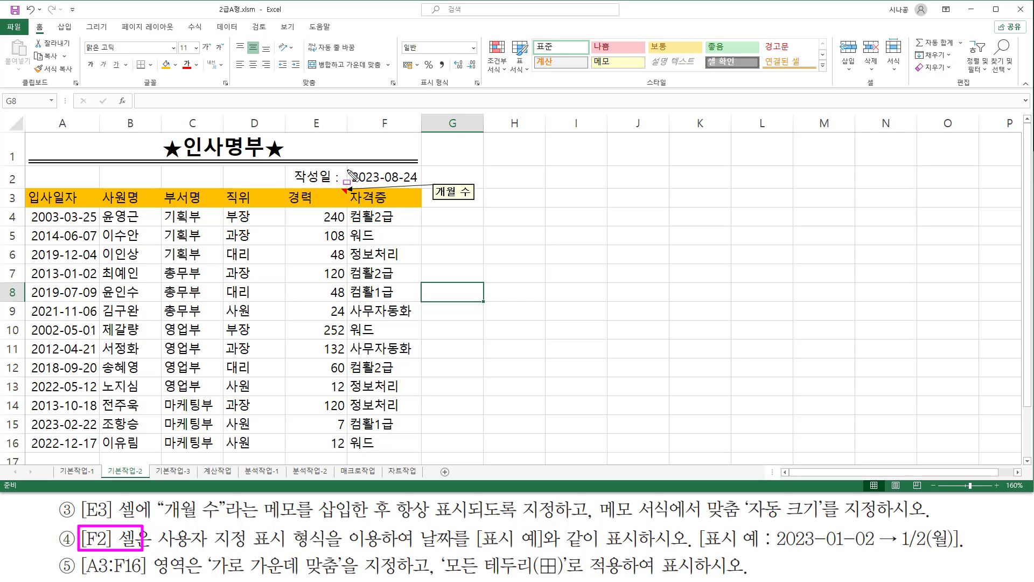
pyautogui.moveTo(346, 175)
pyautogui.mouseDown()
pyautogui.moveTo(351, 166)
pyautogui.moveTo(367, 190)
pyautogui.moveTo(420, 185)
pyautogui.mouseUp()
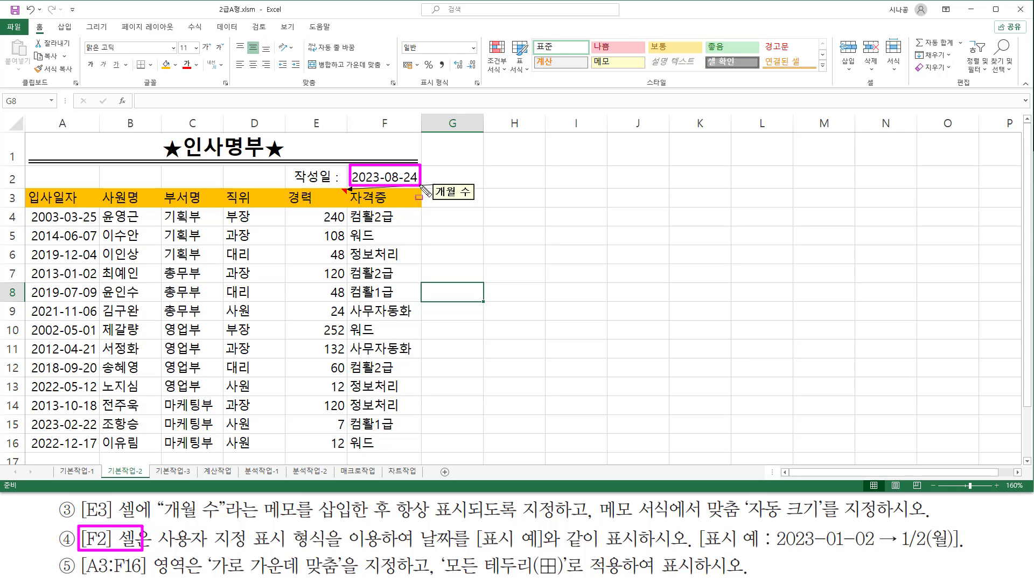
pyautogui.moveTo(156, 547); pyautogui.dragTo(343, 550)
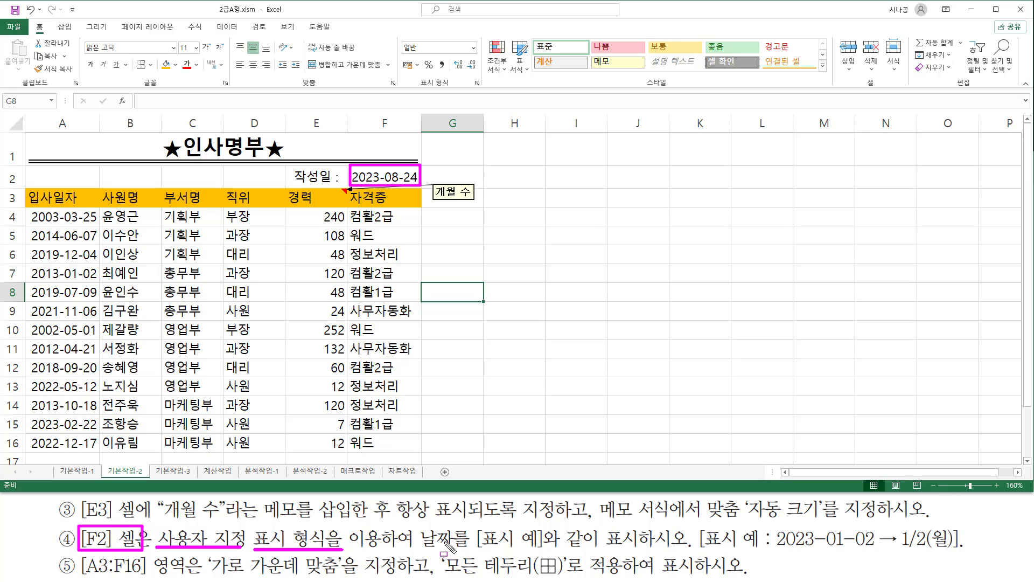
pyautogui.moveTo(416, 526)
pyautogui.mouseDown()
pyautogui.moveTo(533, 555)
pyautogui.moveTo(645, 557)
pyautogui.mouseUp()
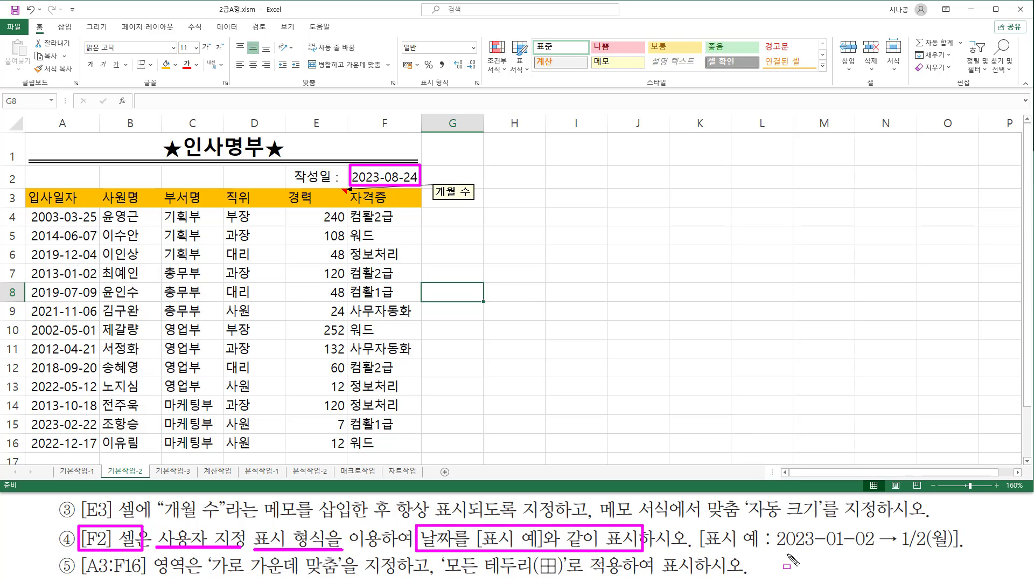
pyautogui.moveTo(776, 551); pyautogui.dragTo(951, 549)
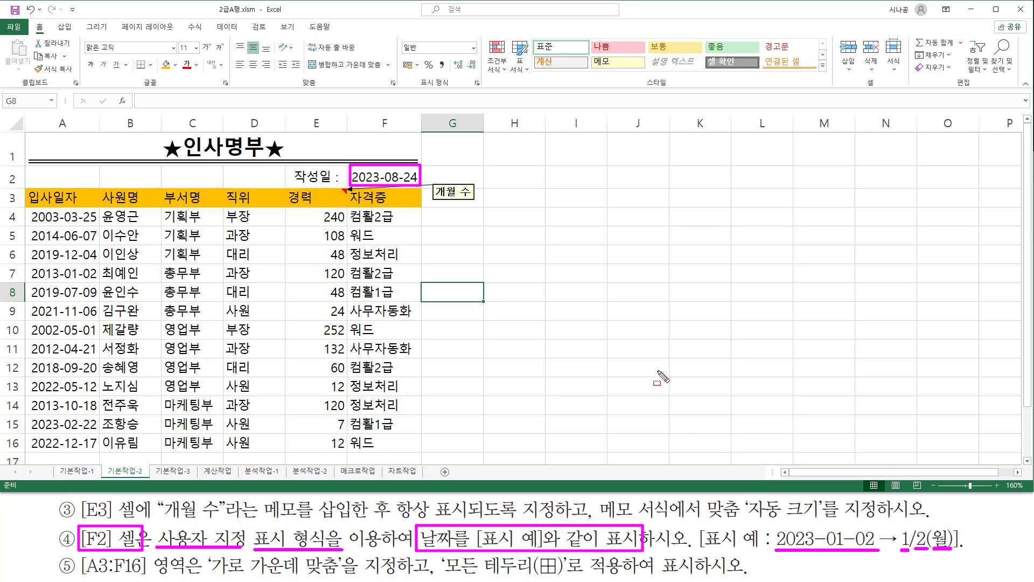
pyautogui.press('Escape')
# Step: List the weekday format codes ddd, dddd, aaa and aaaa in cells H5:H8
pyautogui.click(513, 237)
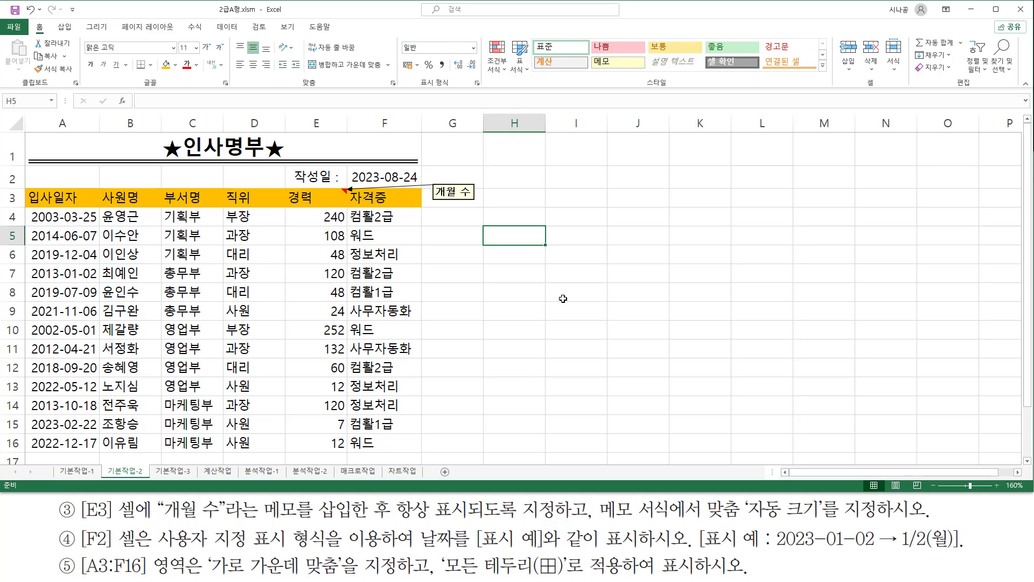
pyautogui.write('ㅇ')
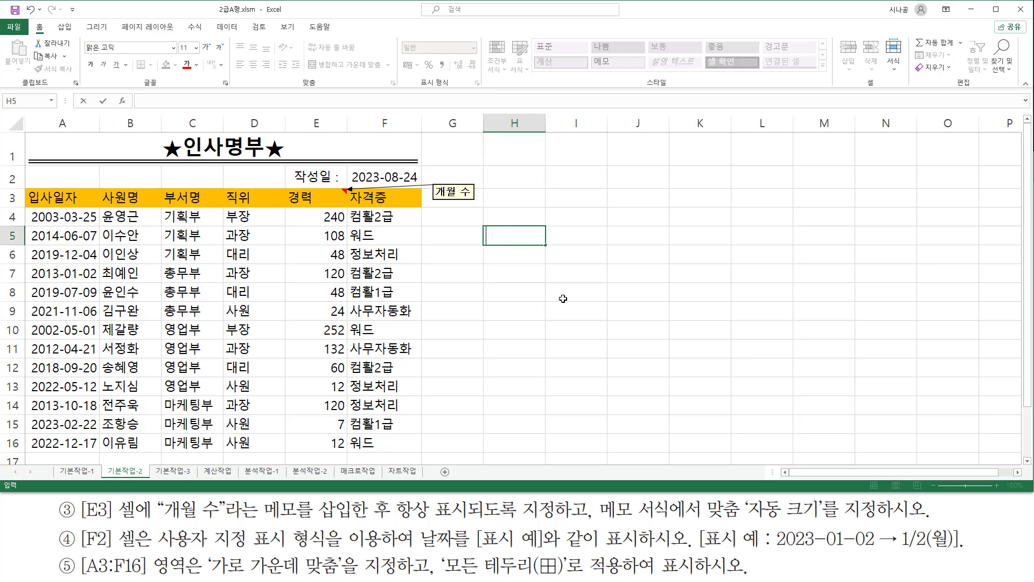
pyautogui.write('ddd')
pyautogui.press('Return')
pyautogui.write('ddd')
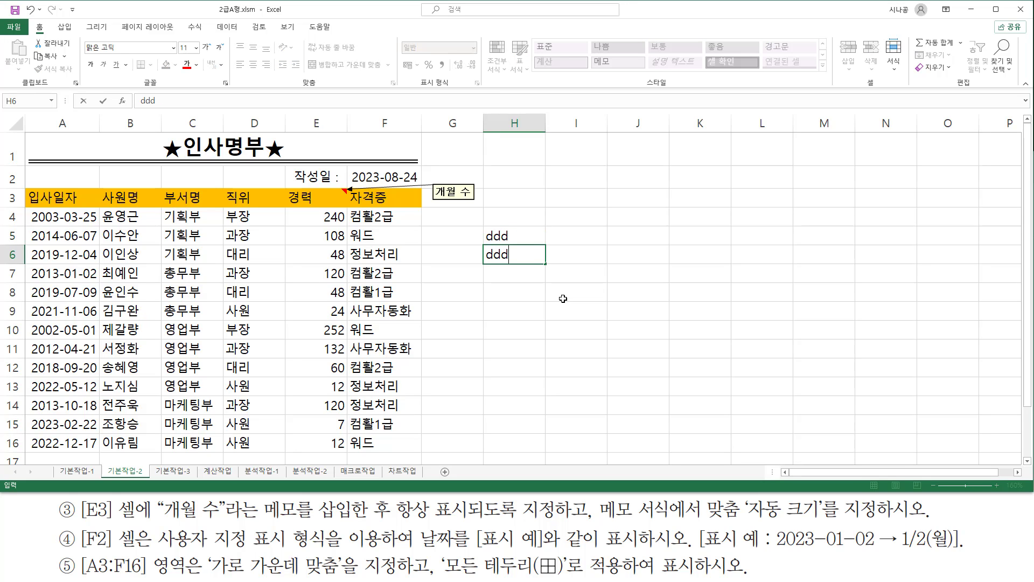
pyautogui.press('BackSpace')
pyautogui.press('Return')
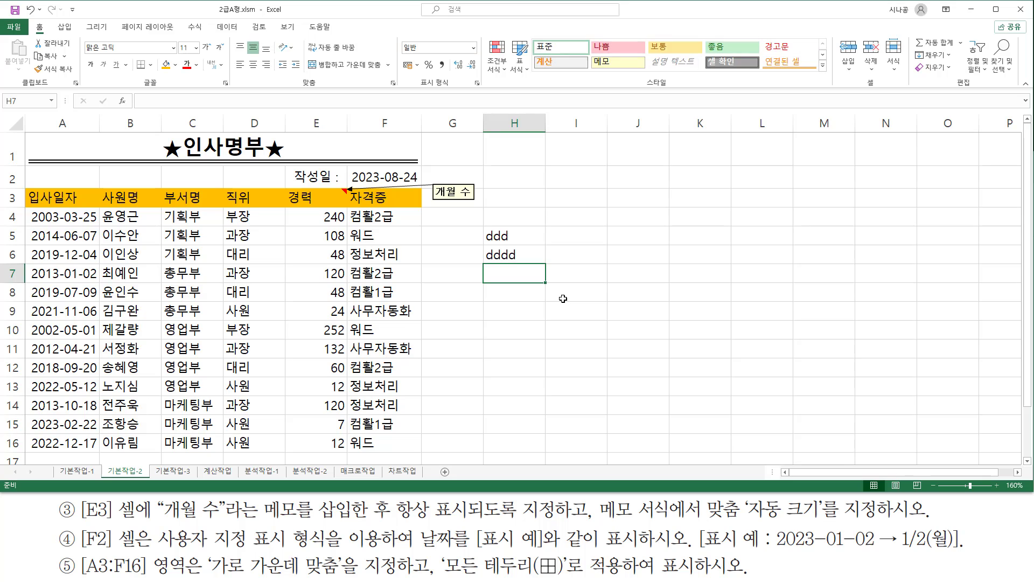
pyautogui.write('aaa')
pyautogui.press('Return')
pyautogui.write('aaaa')
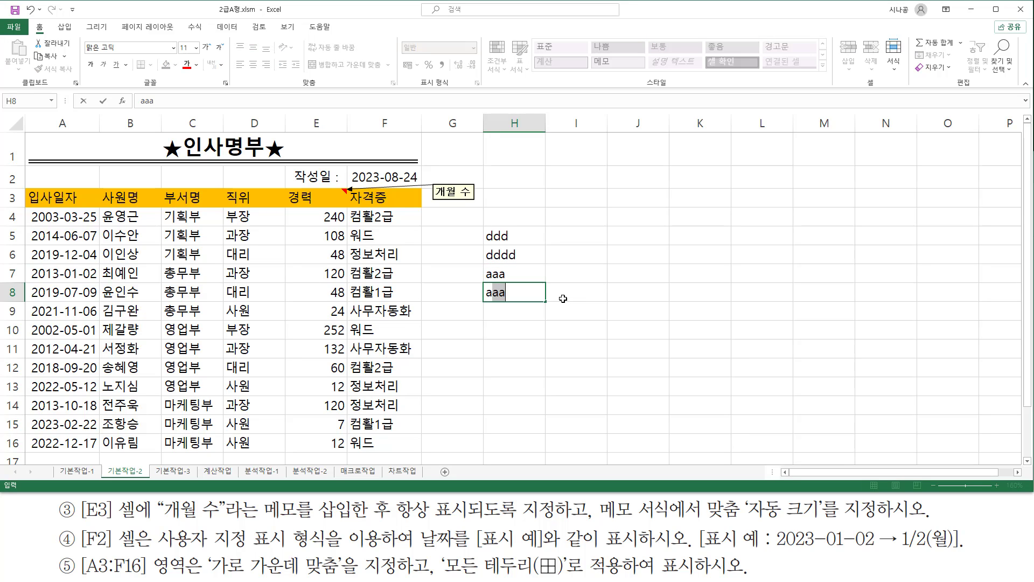
pyautogui.press('Return')
# Step: Enter the English weekday examples sun and Sunday in cells I5:I6 beside the ddd and dddd codes
pyautogui.press('Up')
pyautogui.press('Up')
pyautogui.press('Up')
pyautogui.press('Up')
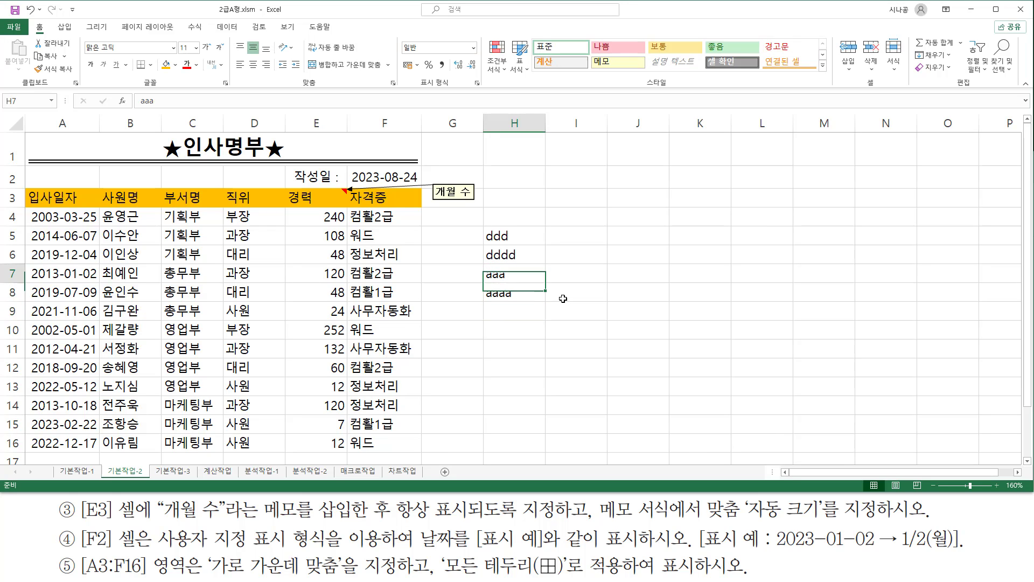
pyautogui.hotkey('shift', 'Down')
pyautogui.hotkey('shift', 'Down')
pyautogui.hotkey('shift', 'Down')
pyautogui.press('Up')
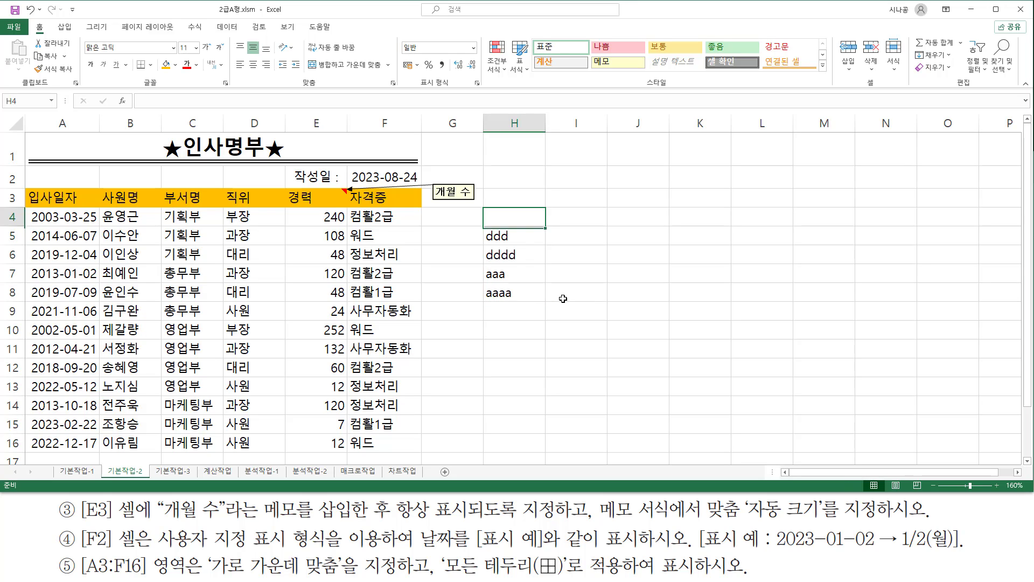
pyautogui.press('Up')
pyautogui.press('Down')
pyautogui.press('Down')
pyautogui.press('Right')
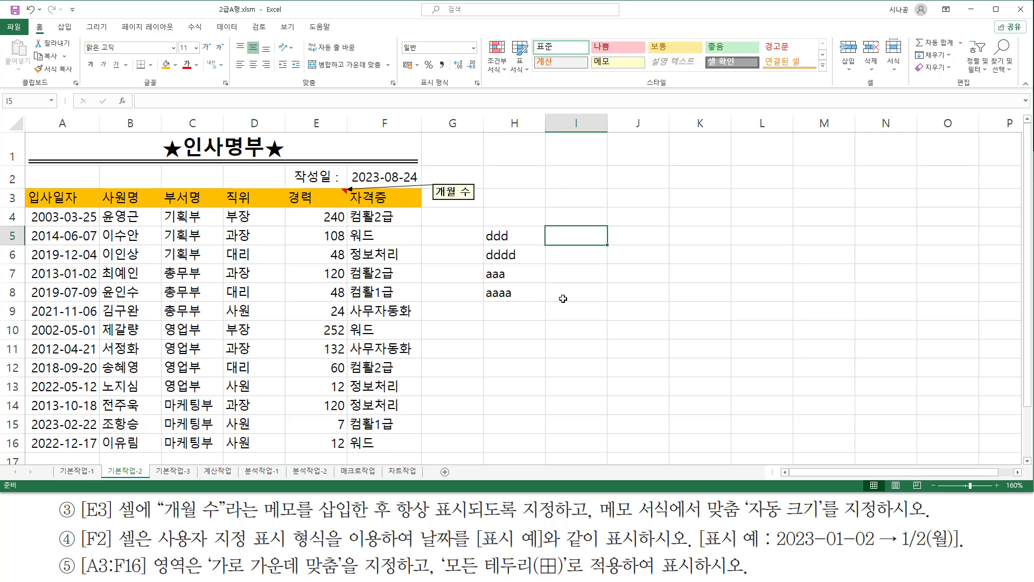
pyautogui.write('sum')
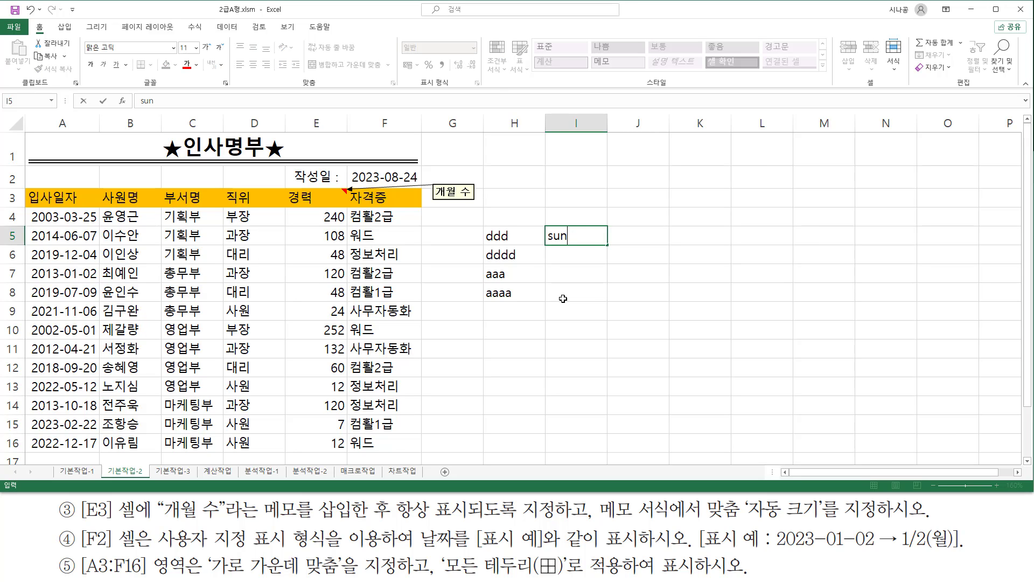
pyautogui.press('Return')
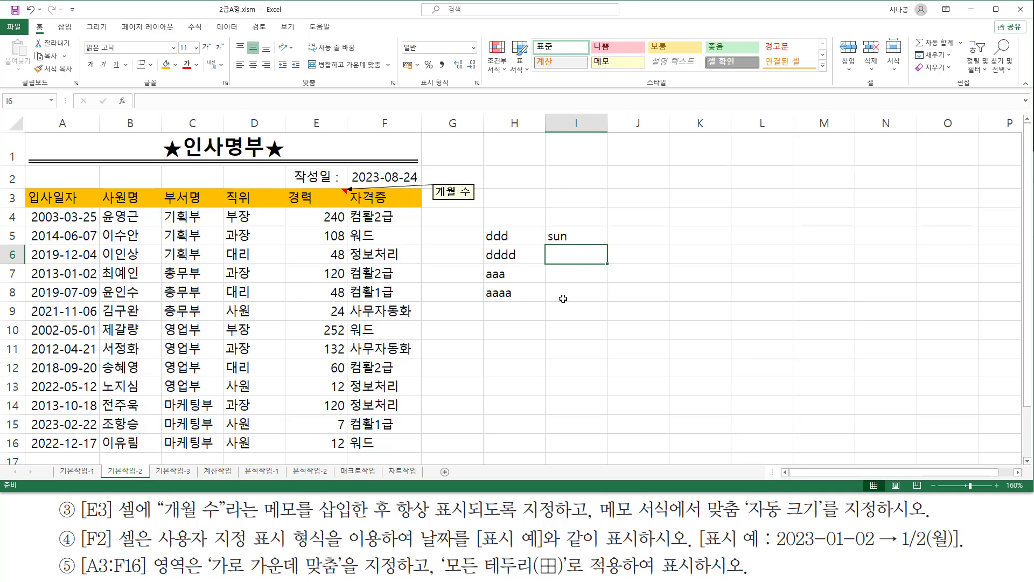
pyautogui.write('sunday')
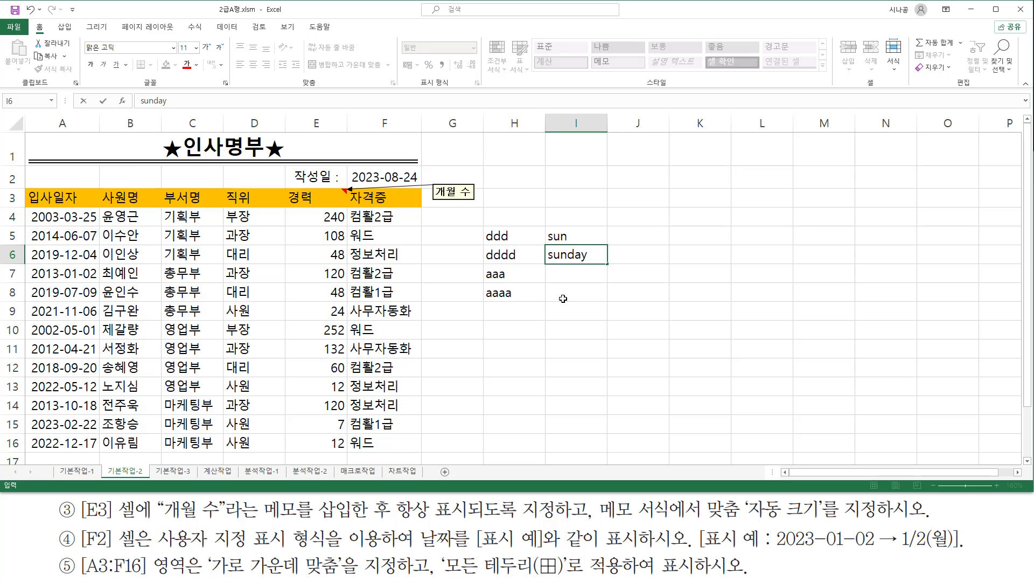
pyautogui.press('Return')
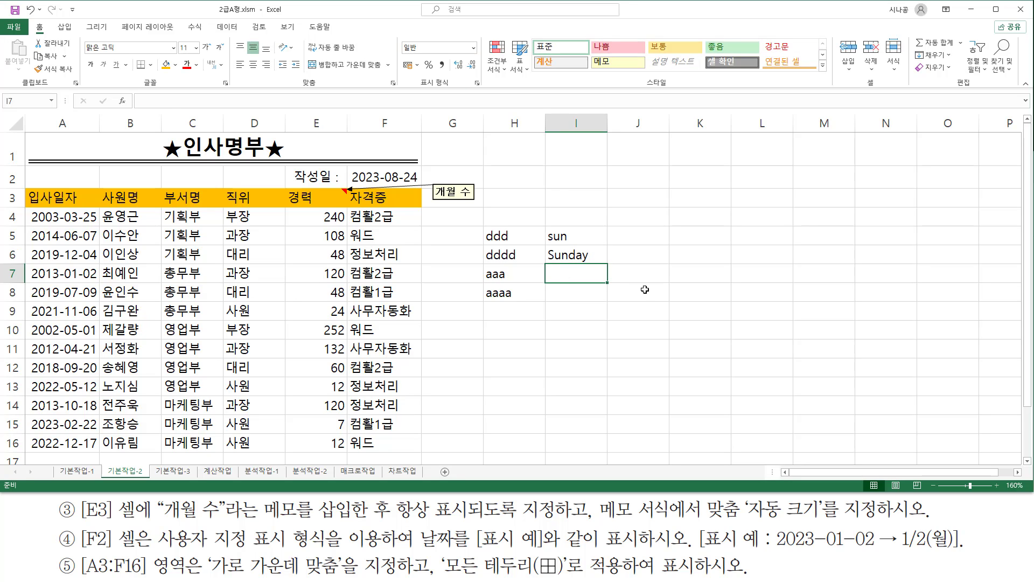
# Step: Enter the Korean weekday examples 일 and 일요일 in cells I7:I8 beside the aaa and aaaa codes
pyautogui.write('일')
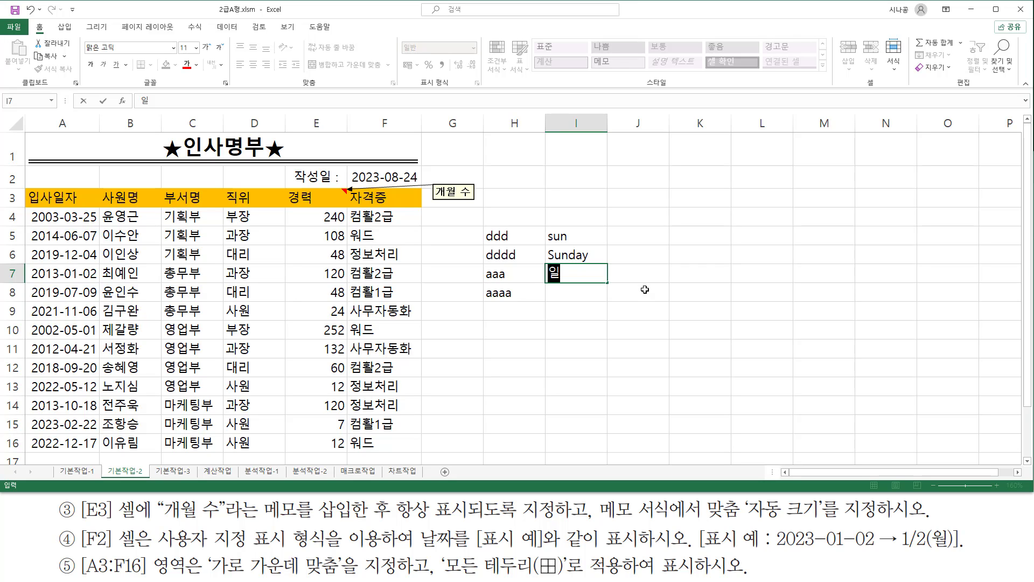
pyautogui.press('Return')
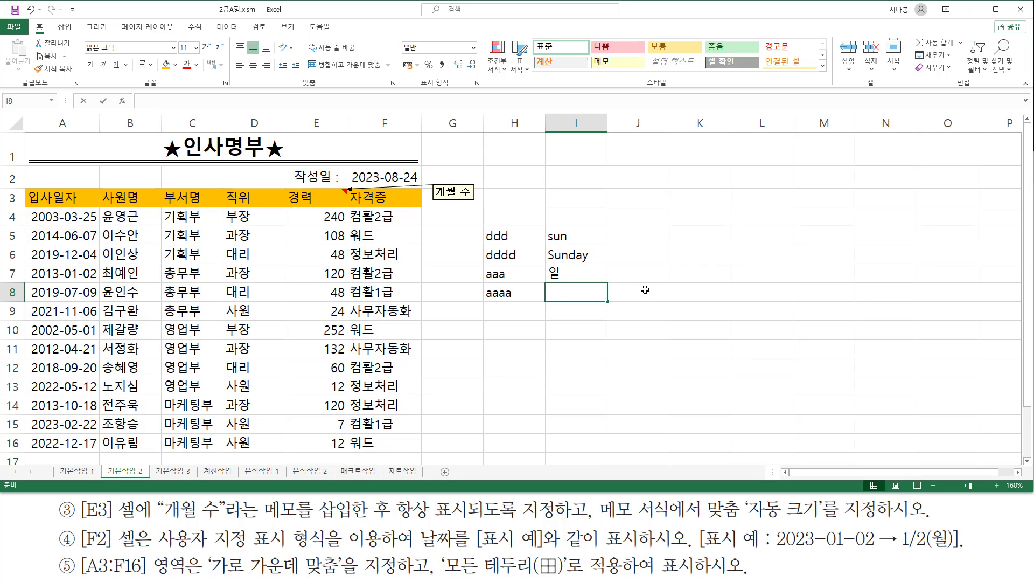
pyautogui.write('일요일')
pyautogui.press('Return')
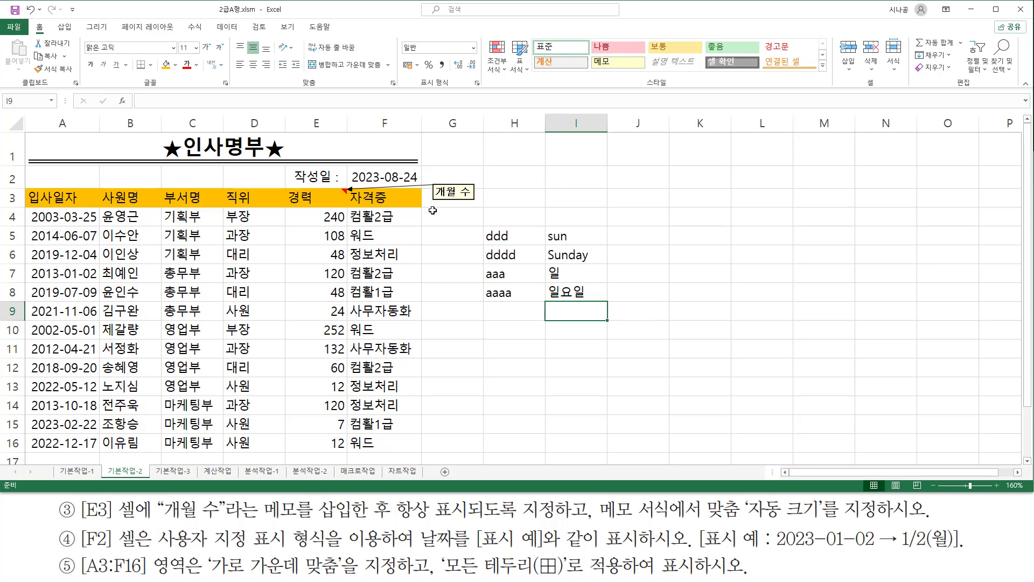
# Step: Open the cell format settings for F2, choose the custom (사용자 지정) number category and clear its format code
pyautogui.click(384, 176)
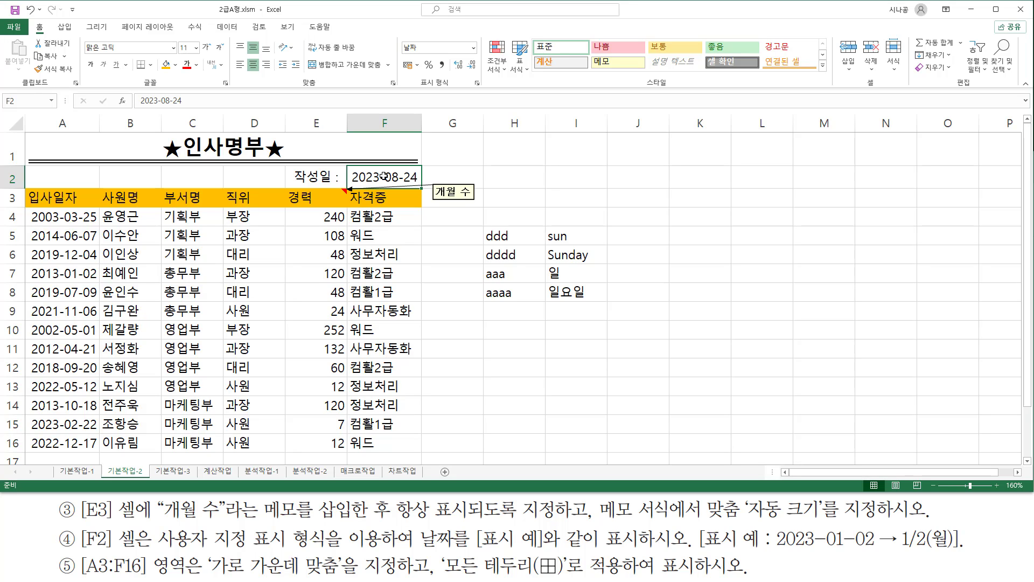
pyautogui.hotkey('ctrl', '1')
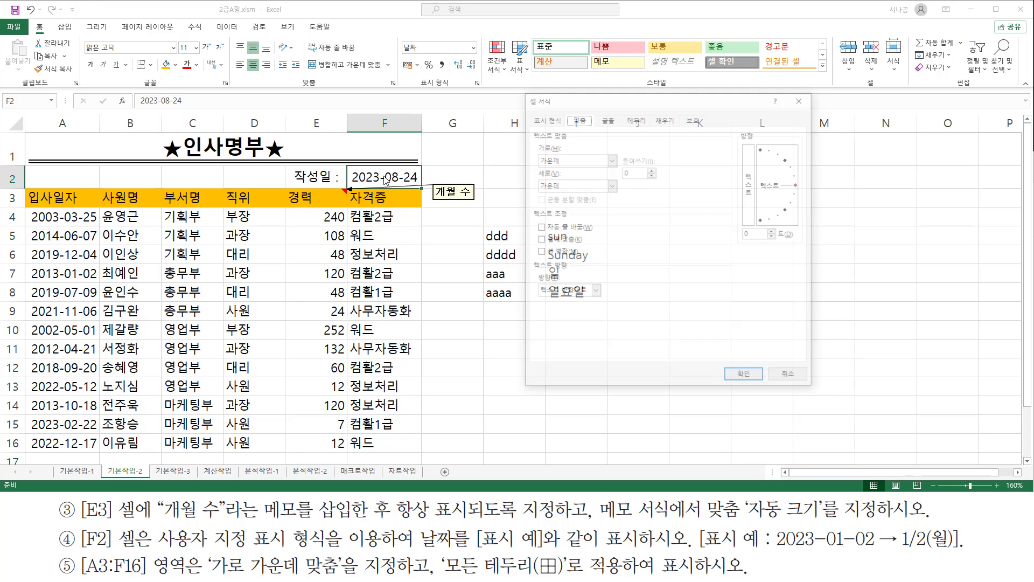
pyautogui.moveTo(605, 104); pyautogui.dragTo(721, 130)
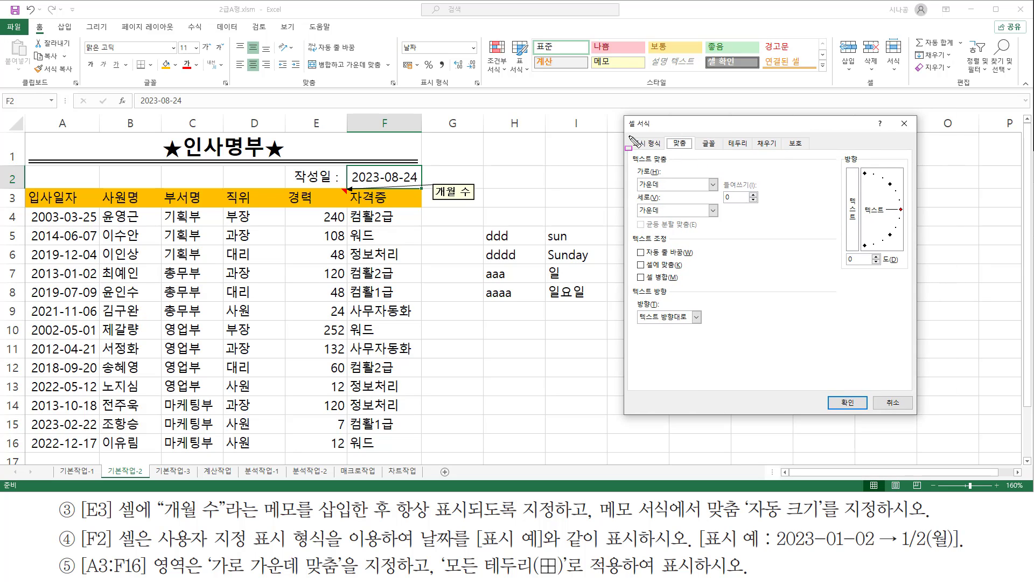
pyautogui.click(655, 144)
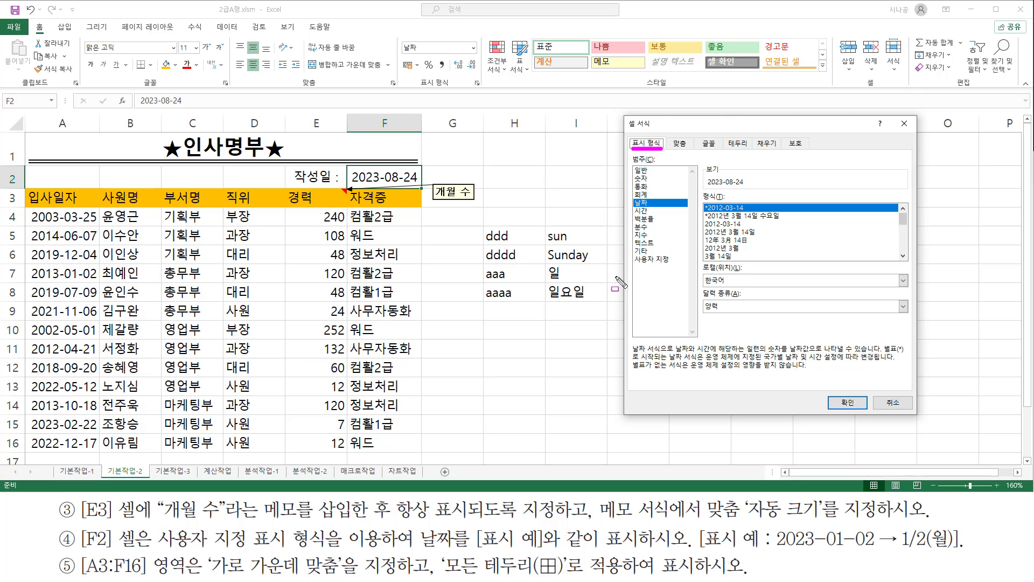
pyautogui.moveTo(633, 254); pyautogui.dragTo(681, 265)
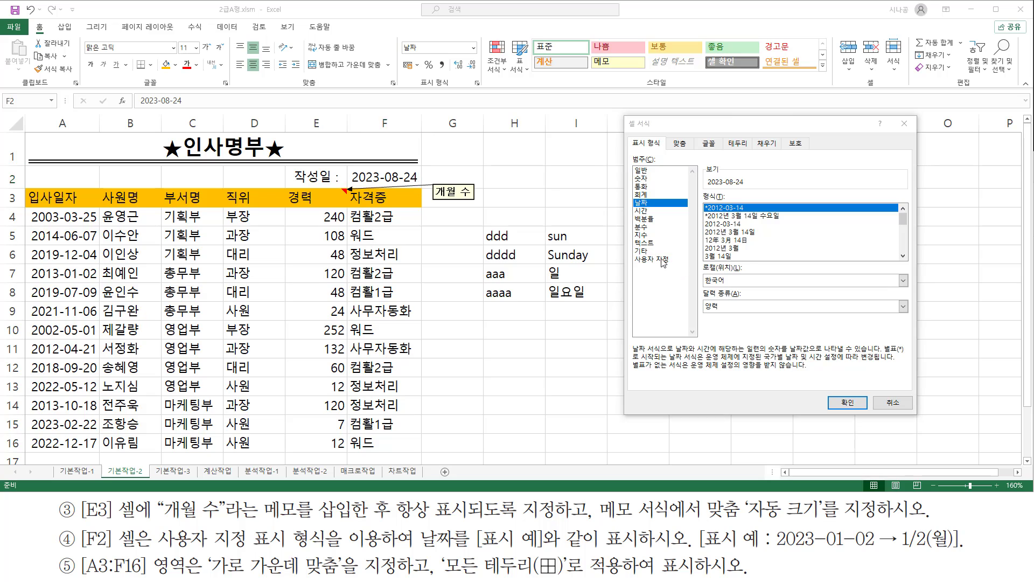
pyautogui.click(661, 259)
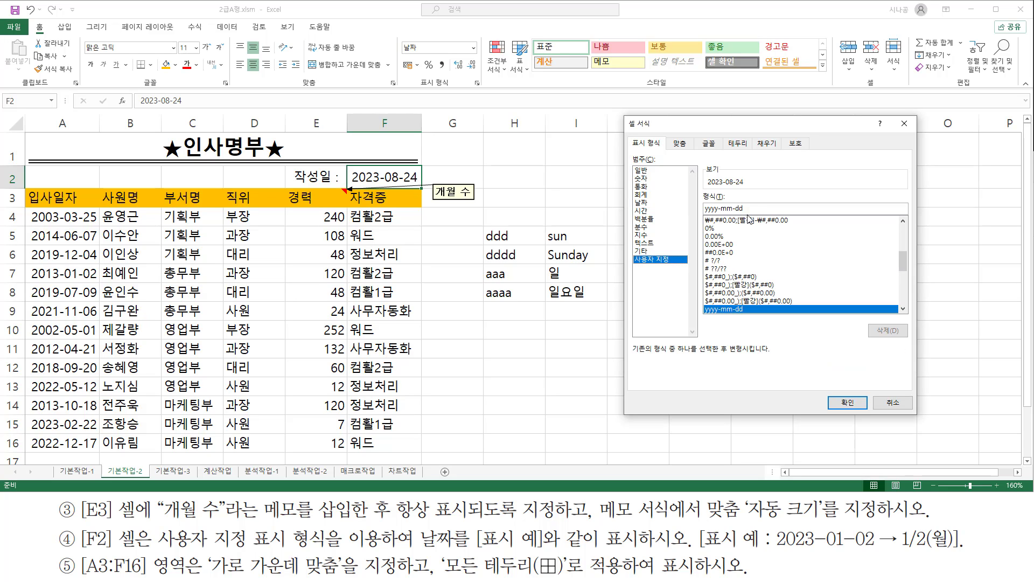
pyautogui.moveTo(705, 215)
pyautogui.mouseDown()
pyautogui.moveTo(751, 216)
pyautogui.moveTo(689, 207)
pyautogui.mouseUp()
pyautogui.press('Escape')
pyautogui.press('BackSpace')
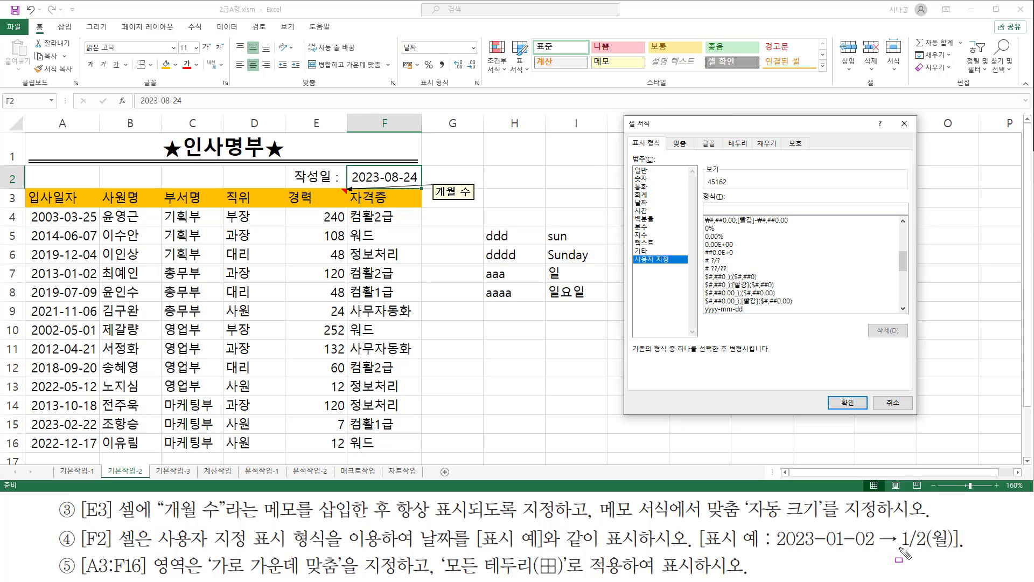
# Step: Enter m/d(aaa) as the custom date format code for F2, copy the code and apply the format
pyautogui.click(755, 207)
pyautogui.write('ㅡ')
pyautogui.press('BackSpace')
pyautogui.press('Hangul')
pyautogui.write('m')
pyautogui.moveTo(909, 547); pyautogui.dragTo(918, 548)
pyautogui.press('Escape')
pyautogui.click(737, 209)
pyautogui.moveTo(917, 548); pyautogui.dragTo(925, 547)
pyautogui.press('Escape')
pyautogui.moveTo(924, 549); pyautogui.dragTo(936, 549)
pyautogui.press('Escape')
pyautogui.click(744, 210)
pyautogui.doubleClick(750, 207)
pyautogui.hotkey('ctrl', 'c')
pyautogui.click(770, 207)
pyautogui.click(853, 405)
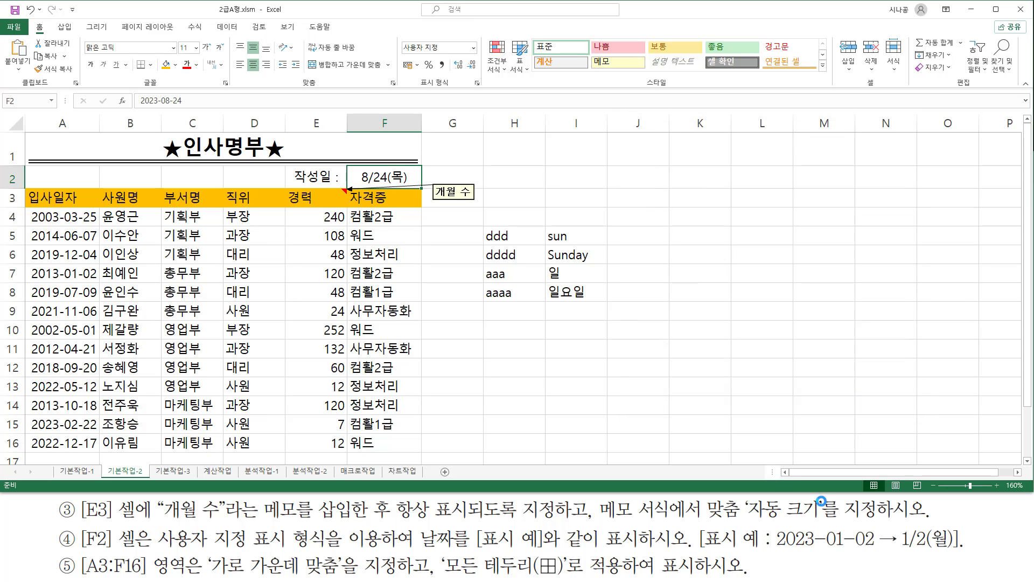
# Step: Paste the copied format code m/d(aaa) into cell H3 for reference
pyautogui.moveTo(898, 550); pyautogui.dragTo(957, 557)
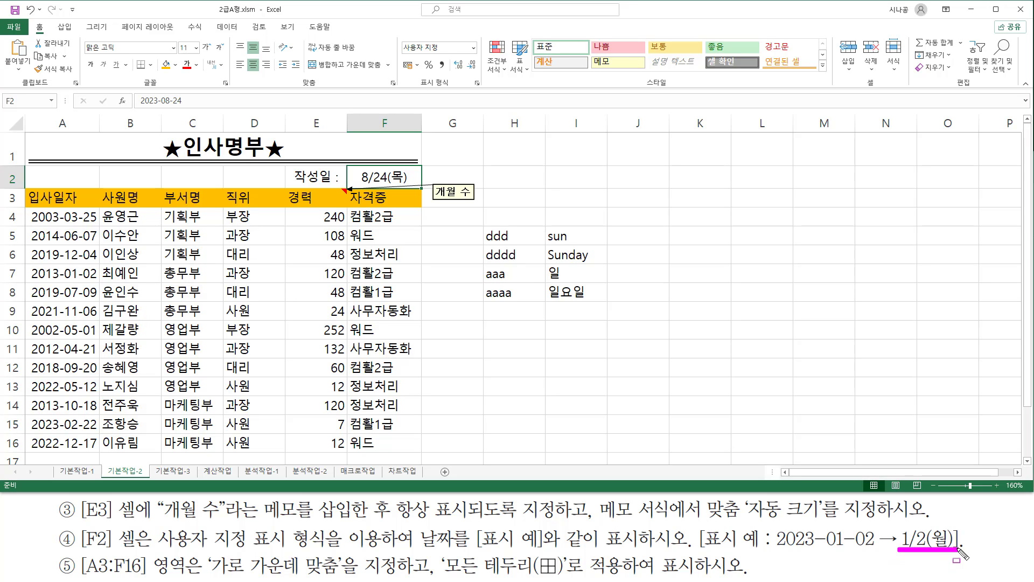
pyautogui.moveTo(356, 184); pyautogui.dragTo(412, 191)
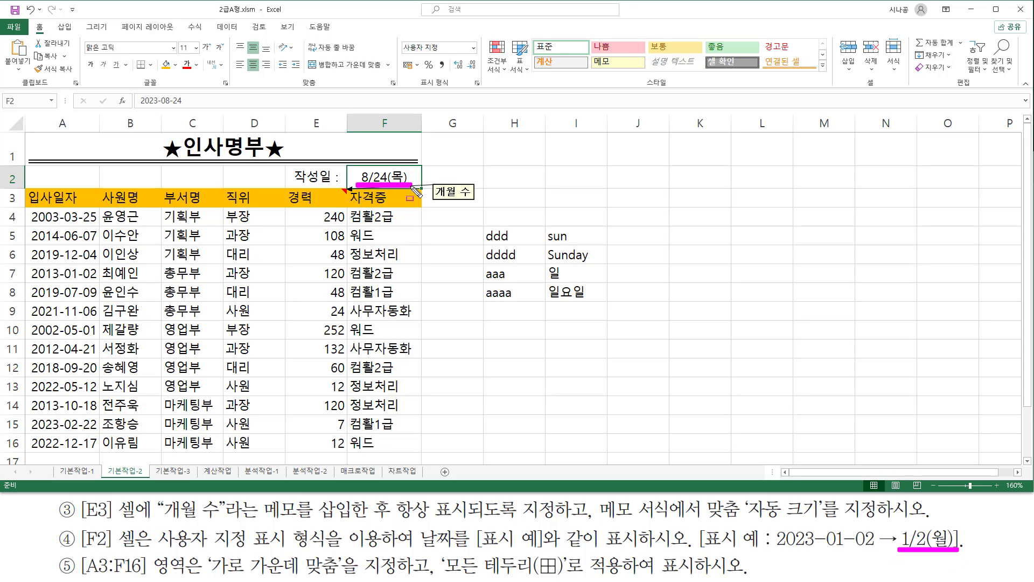
pyautogui.press('Escape')
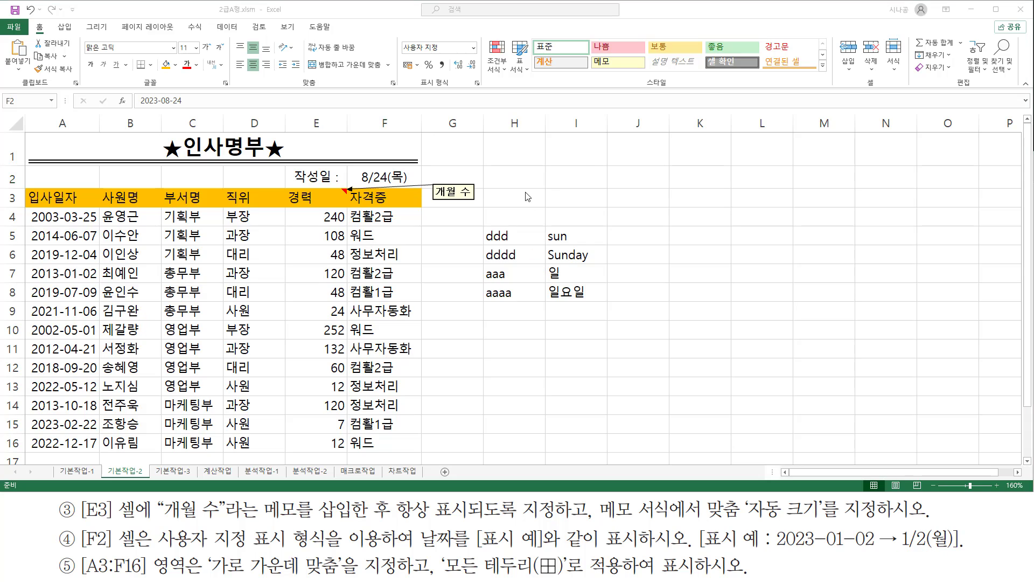
pyautogui.click(527, 197)
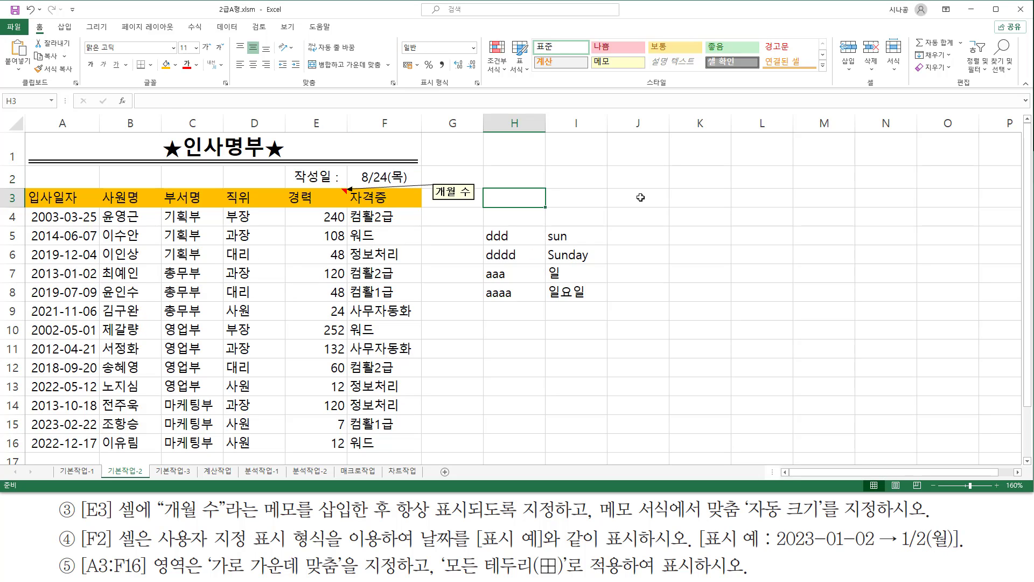
pyautogui.hotkey('ctrl', 'v')
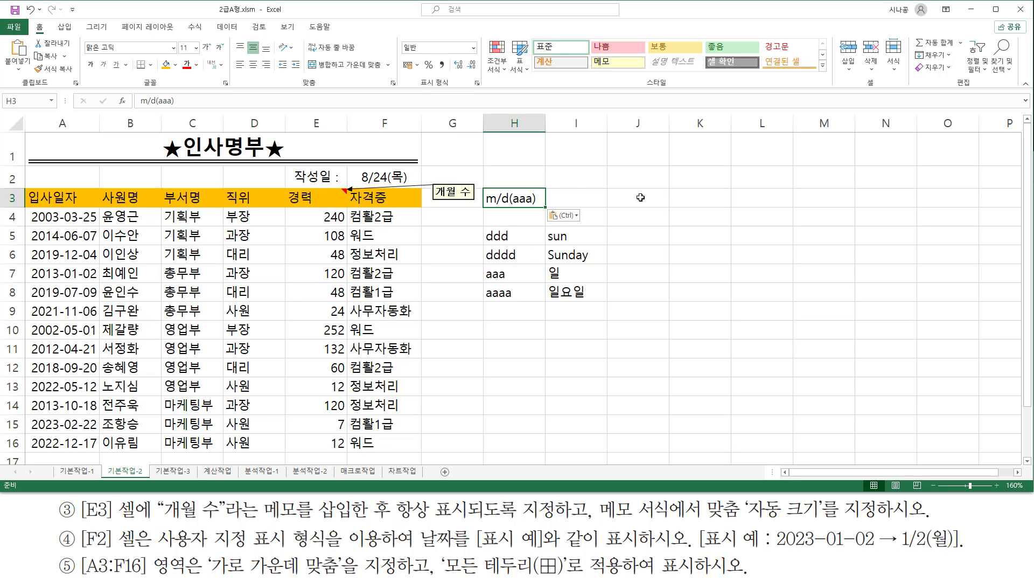
pyautogui.hotkey('ctrl', '2')
pyautogui.moveTo(484, 208); pyautogui.dragTo(539, 209)
pyautogui.press('Escape')
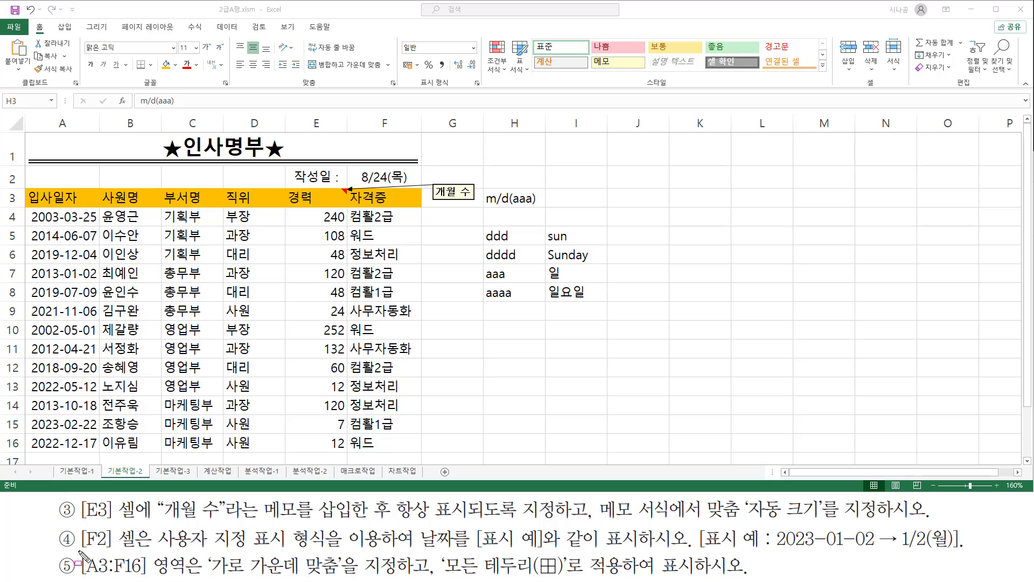
pyautogui.moveTo(78, 551)
pyautogui.mouseDown()
pyautogui.moveTo(82, 574)
pyautogui.moveTo(199, 576)
pyautogui.mouseUp()
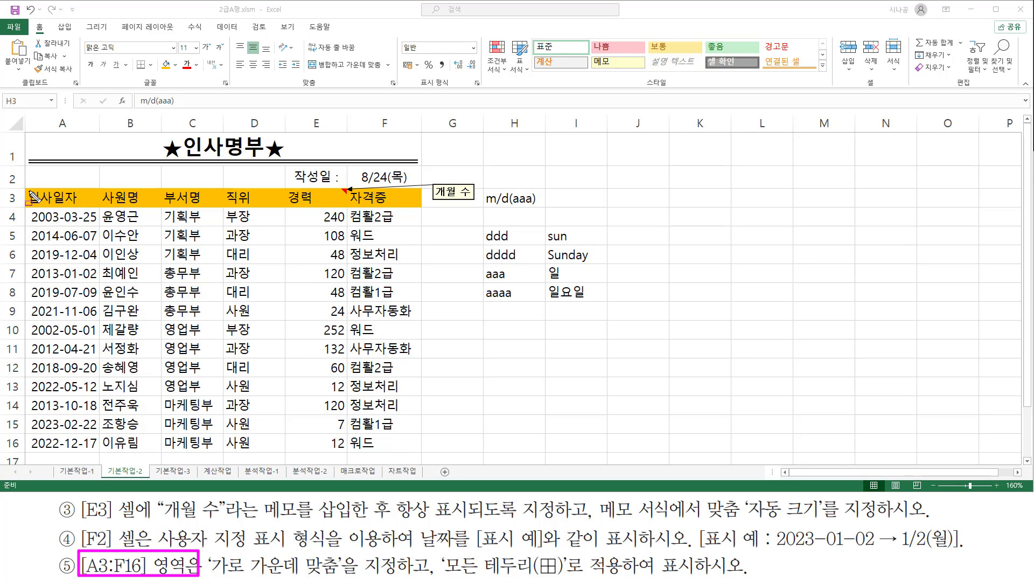
pyautogui.moveTo(29, 192)
pyautogui.mouseDown()
pyautogui.moveTo(36, 203)
pyautogui.moveTo(221, 238)
pyautogui.moveTo(396, 405)
pyautogui.moveTo(420, 451)
pyautogui.mouseUp()
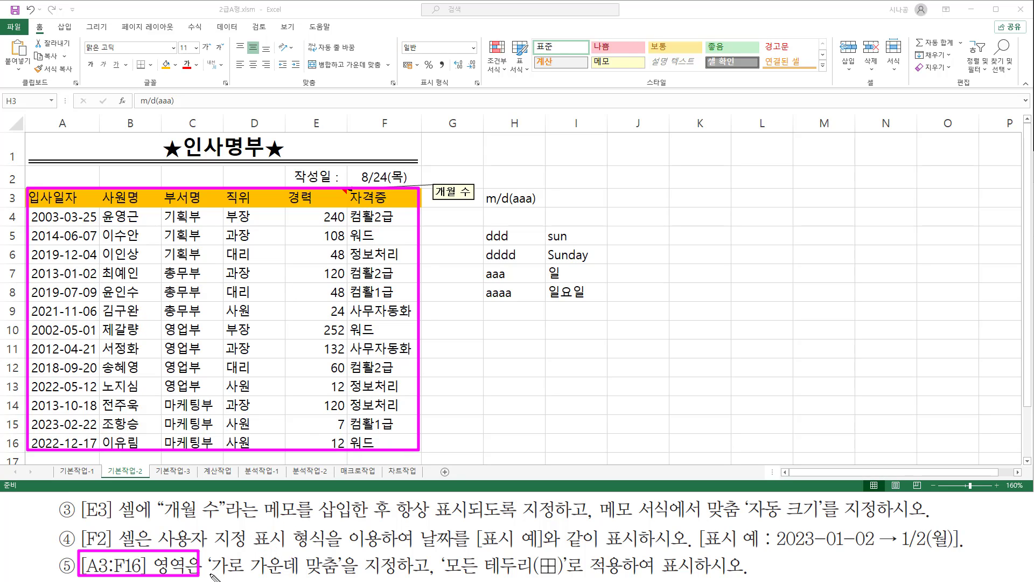
pyautogui.moveTo(210, 574); pyautogui.dragTo(338, 577)
pyautogui.moveTo(443, 573); pyautogui.dragTo(567, 574)
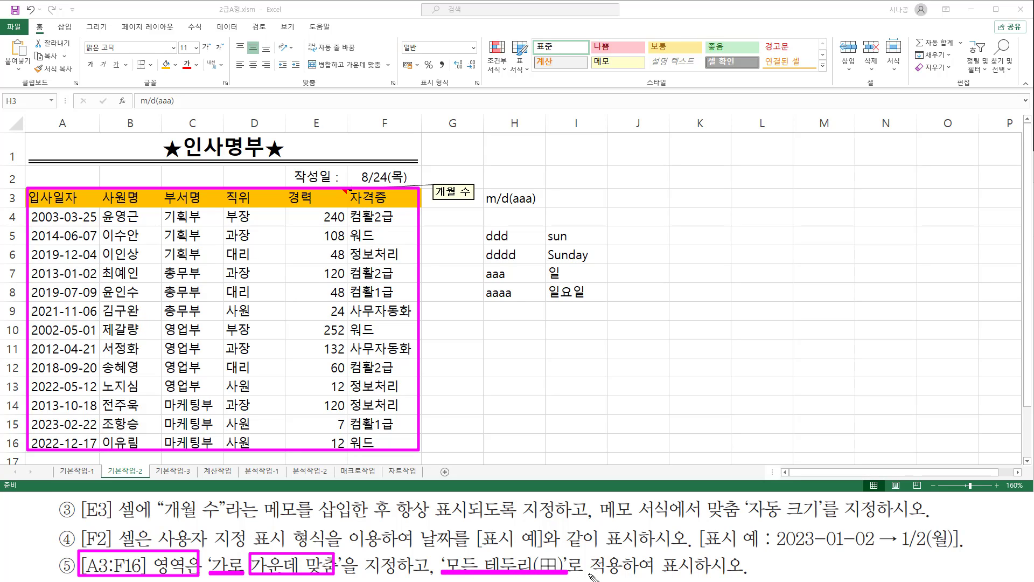
pyautogui.press('Escape')
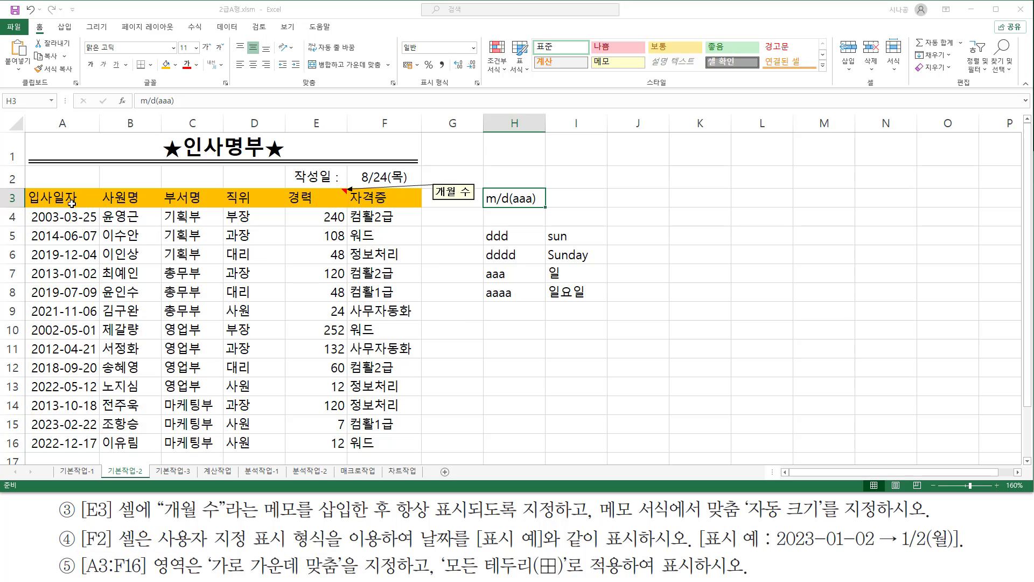
# Step: Center the contents of the table range A3:F16 horizontally
pyautogui.moveTo(72, 203); pyautogui.dragTo(376, 439)
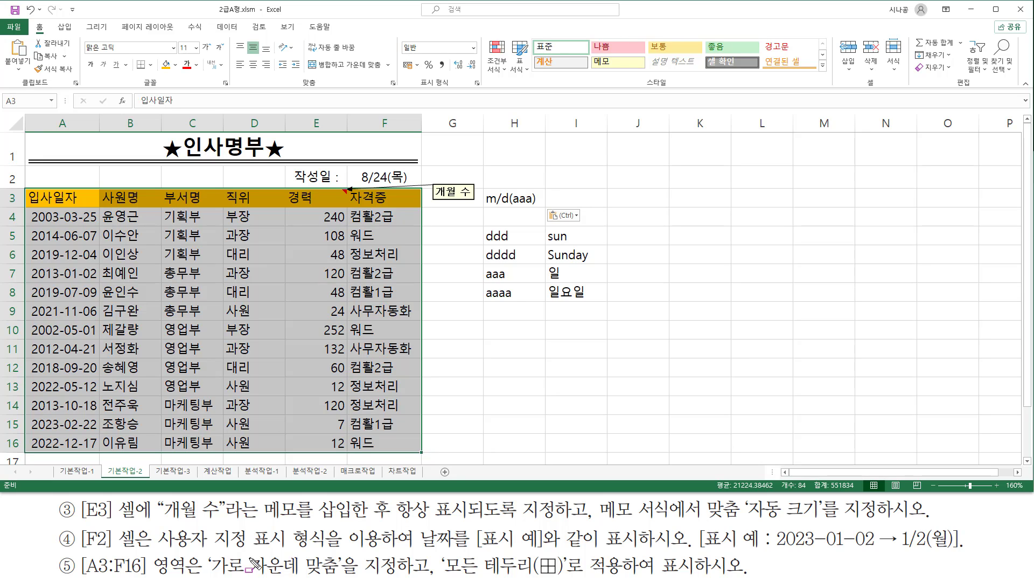
pyautogui.moveTo(247, 573); pyautogui.dragTo(337, 572)
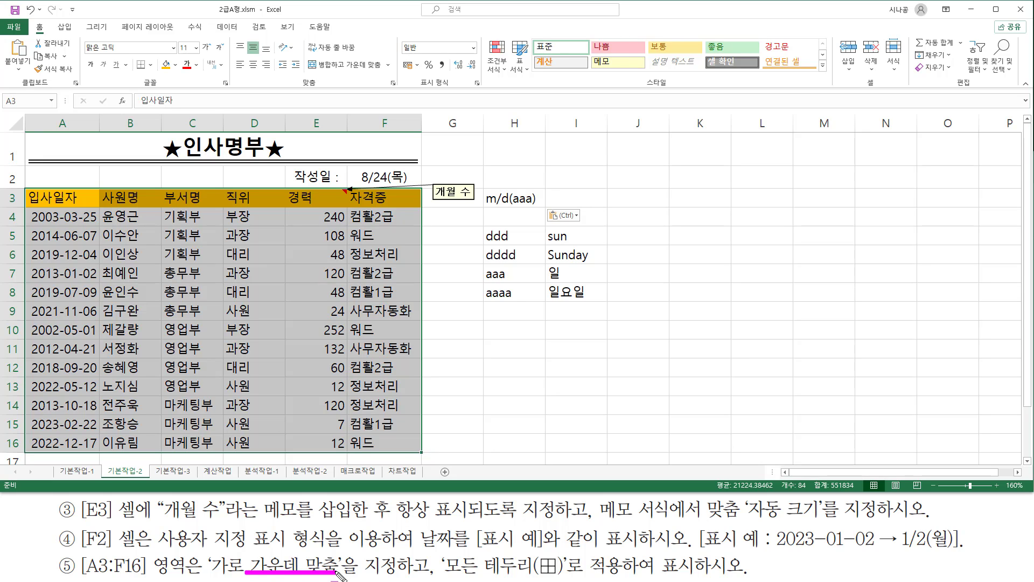
pyautogui.moveTo(205, 550)
pyautogui.mouseDown()
pyautogui.moveTo(215, 566)
pyautogui.moveTo(250, 574)
pyautogui.mouseUp()
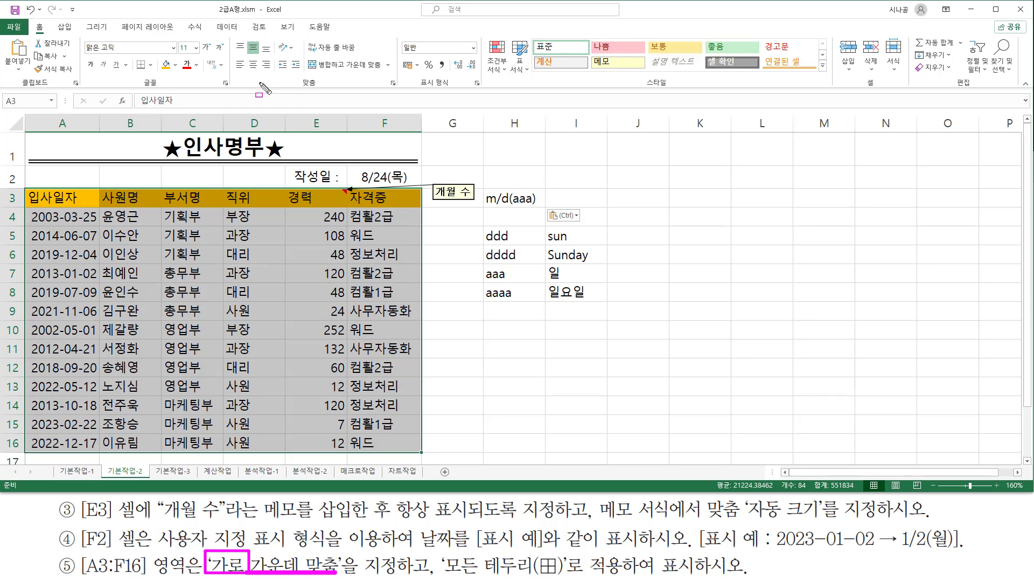
pyautogui.moveTo(294, 89); pyautogui.dragTo(327, 88)
pyautogui.moveTo(231, 58)
pyautogui.mouseDown()
pyautogui.moveTo(294, 86)
pyautogui.moveTo(232, 35)
pyautogui.moveTo(275, 35)
pyautogui.moveTo(275, 54)
pyautogui.mouseUp()
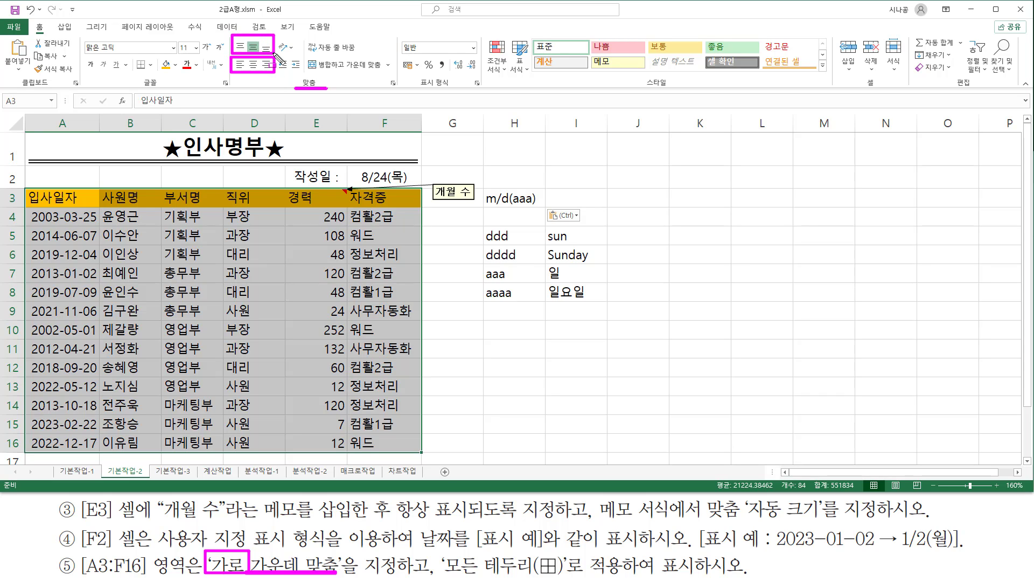
pyautogui.press('Escape')
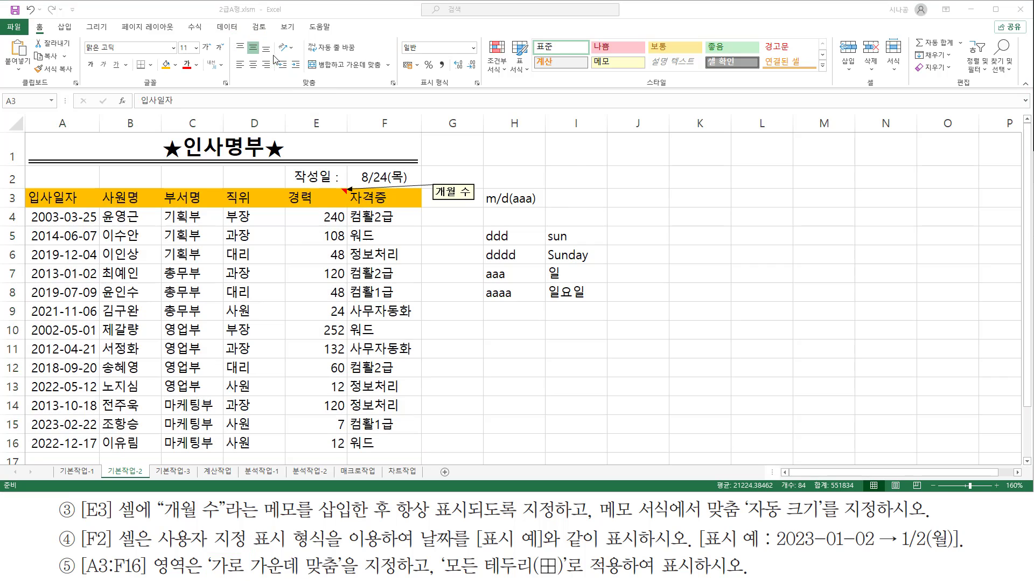
pyautogui.moveTo(247, 57)
pyautogui.mouseDown()
pyautogui.moveTo(248, 75)
pyautogui.moveTo(260, 76)
pyautogui.mouseUp()
pyautogui.press('Escape')
pyautogui.click(253, 65)
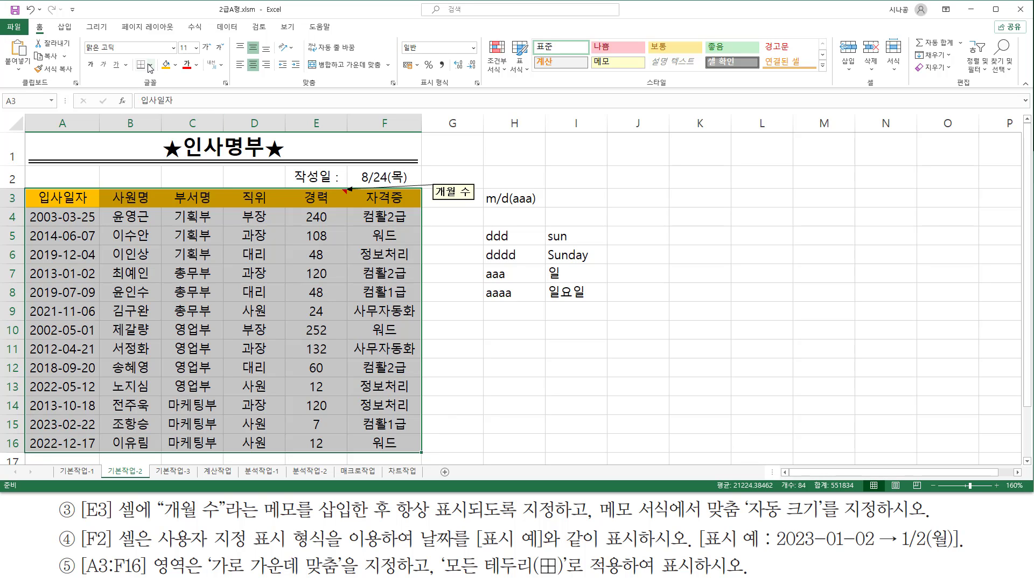
# Step: Apply all borders (모든 테두리) to the table range A3:F16 and deselect it
pyautogui.moveTo(131, 57); pyautogui.dragTo(157, 75)
pyautogui.press('Escape')
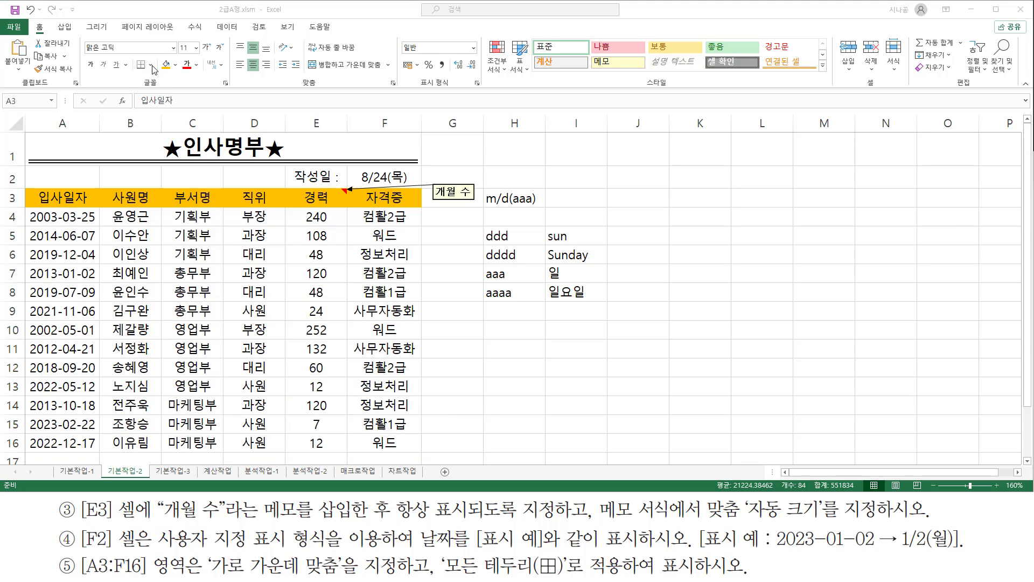
pyautogui.click(151, 66)
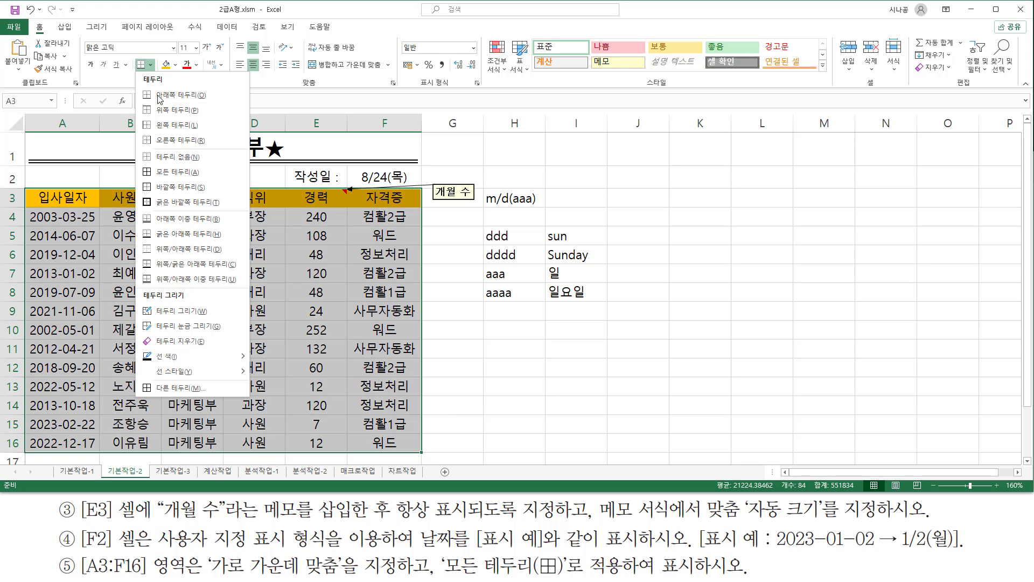
pyautogui.click(171, 172)
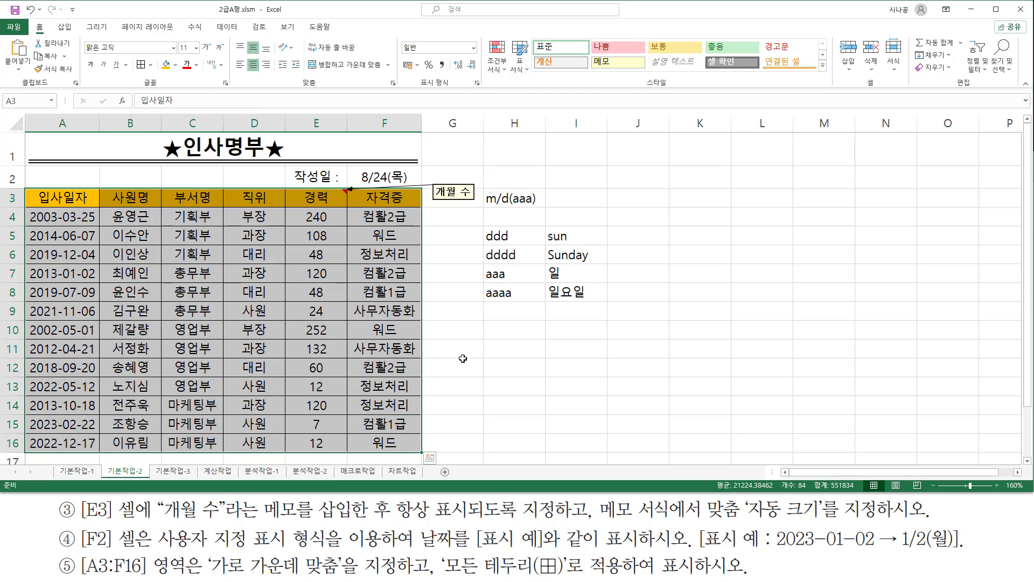
pyautogui.click(524, 335)
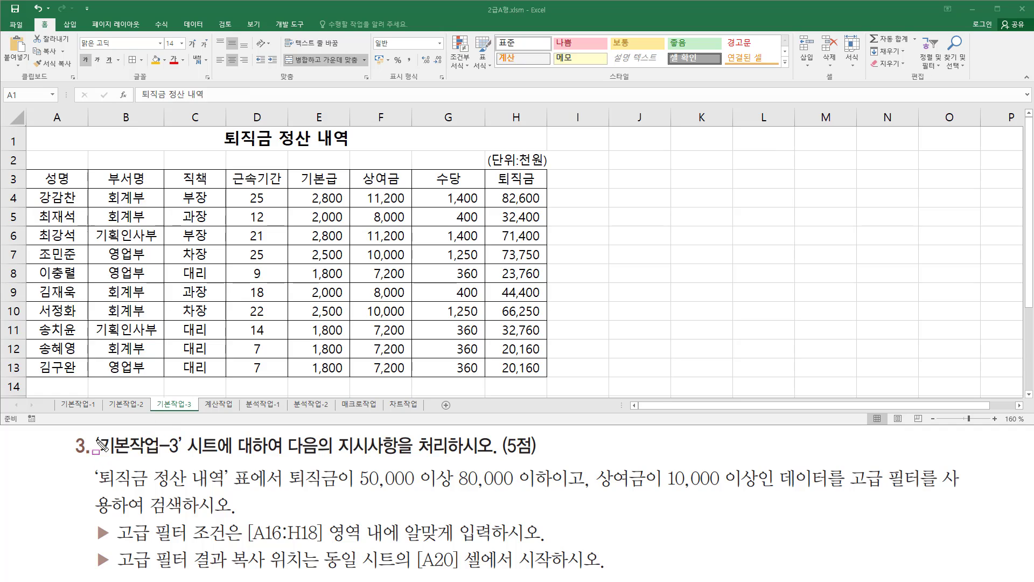
# Step: Review which sheet and data table the third task, on 기본작업-3, refers to
pyautogui.moveTo(95, 433)
pyautogui.mouseDown()
pyautogui.moveTo(141, 459)
pyautogui.moveTo(191, 461)
pyautogui.mouseUp()
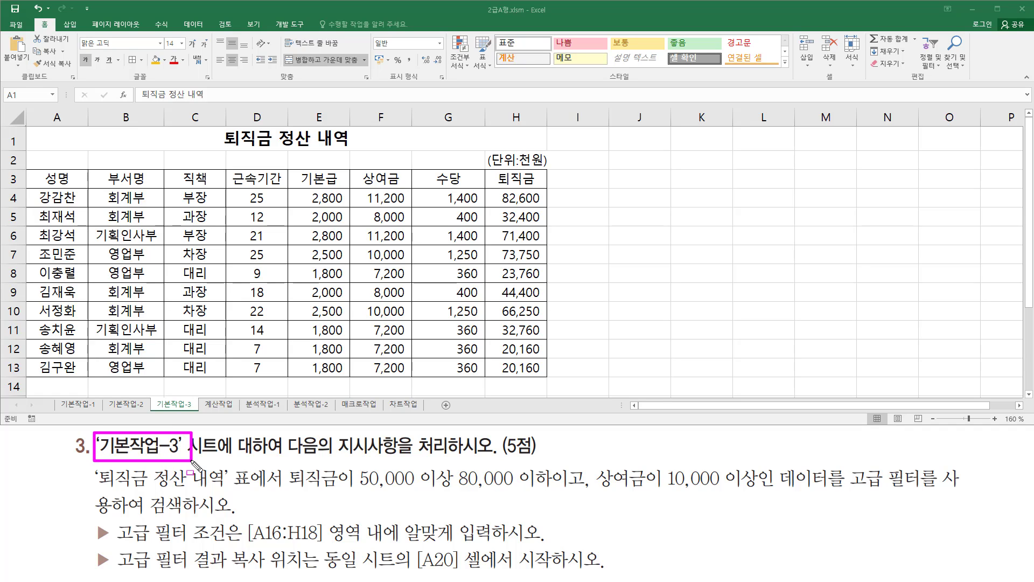
pyautogui.moveTo(315, 459); pyautogui.dragTo(475, 458)
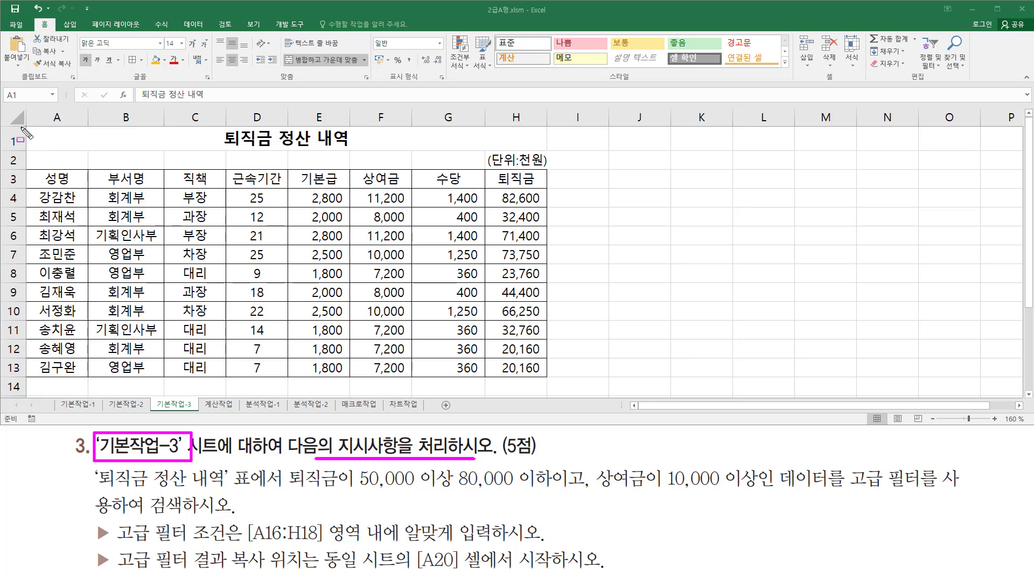
pyautogui.moveTo(24, 129)
pyautogui.mouseDown()
pyautogui.moveTo(533, 347)
pyautogui.moveTo(553, 380)
pyautogui.mouseUp()
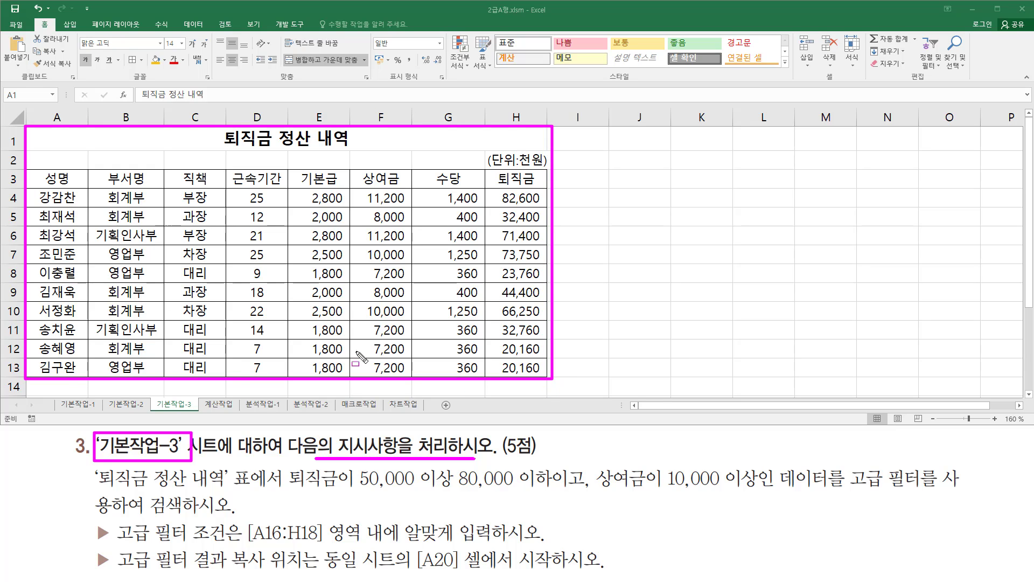
pyautogui.press('Escape')
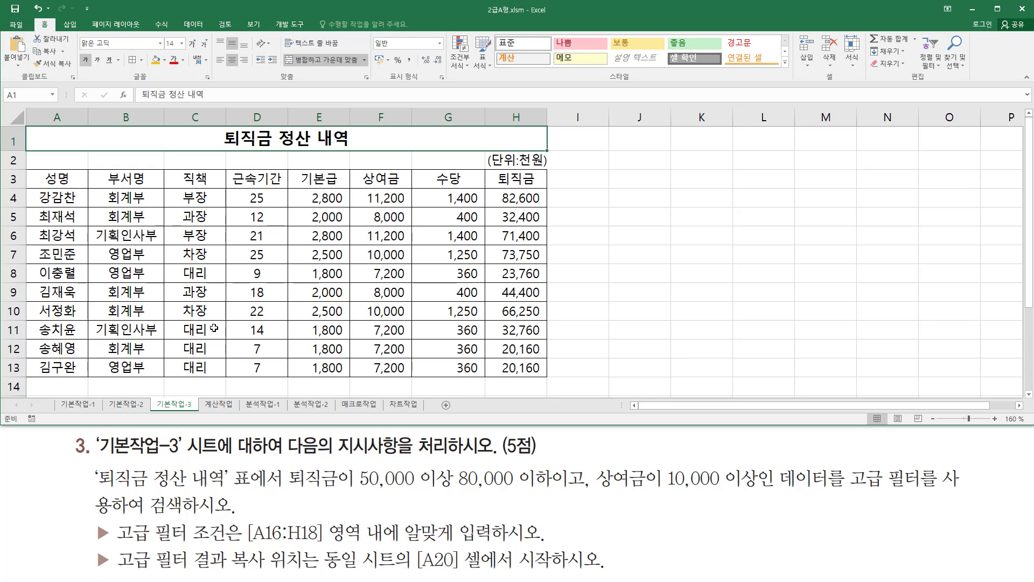
# Step: Examine the advanced filter instructions: the conditions on 퇴직금 and 상여금, how they combine, and the required criteria range
pyautogui.hotkey('ctrl', '2')
pyautogui.moveTo(100, 491); pyautogui.dragTo(227, 492)
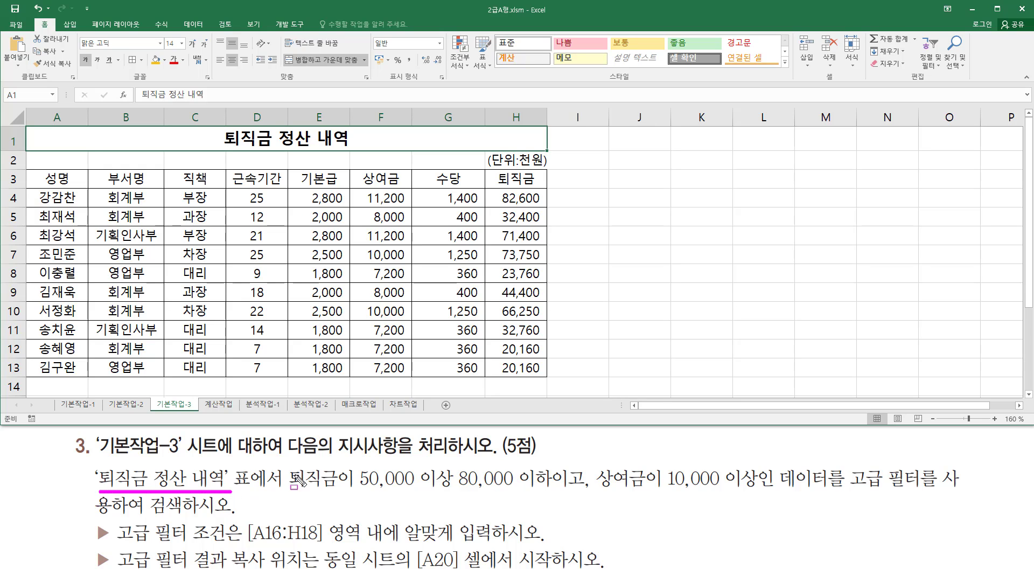
pyautogui.moveTo(287, 465)
pyautogui.mouseDown()
pyautogui.moveTo(302, 482)
pyautogui.moveTo(343, 494)
pyautogui.mouseUp()
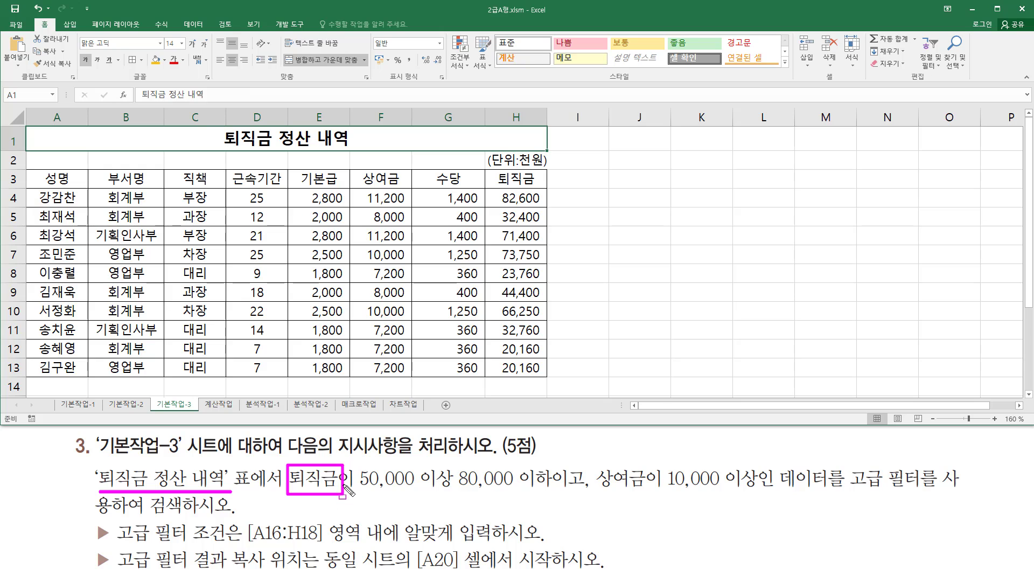
pyautogui.moveTo(494, 169); pyautogui.dragTo(541, 187)
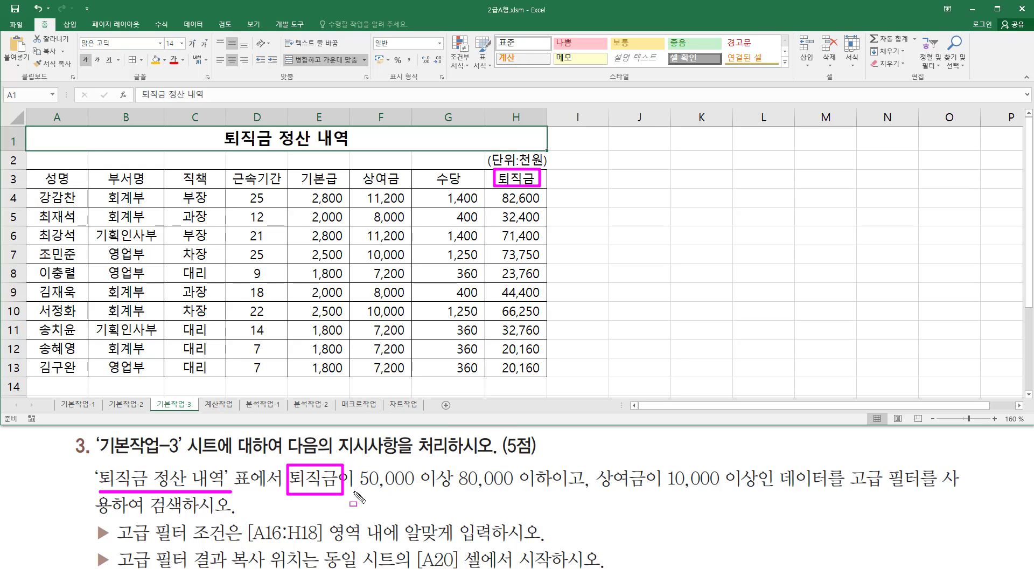
pyautogui.moveTo(353, 492); pyautogui.dragTo(554, 492)
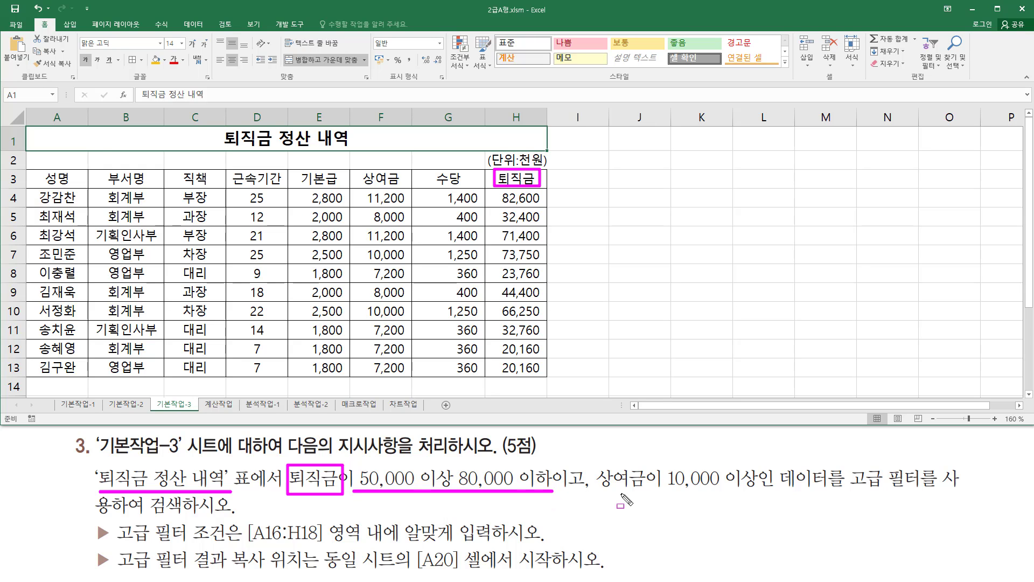
pyautogui.moveTo(595, 459); pyautogui.dragTo(646, 500)
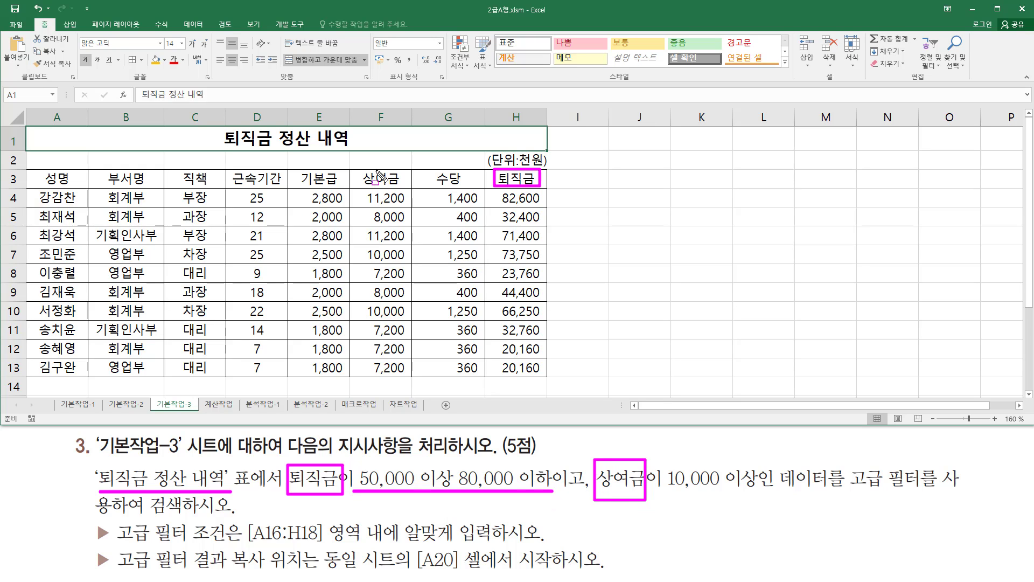
pyautogui.moveTo(359, 169); pyautogui.dragTo(407, 189)
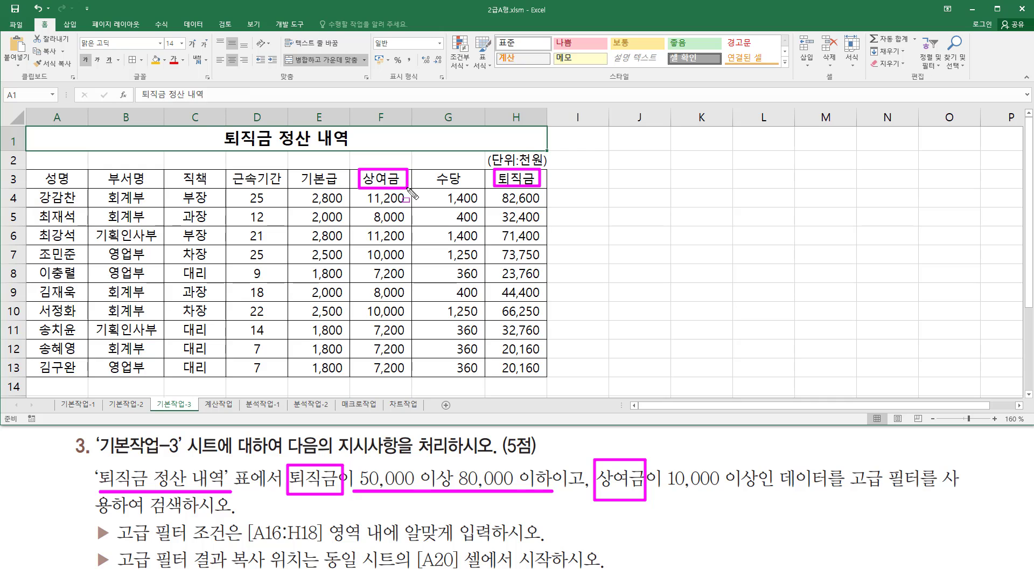
pyautogui.moveTo(661, 492); pyautogui.dragTo(759, 493)
pyautogui.moveTo(863, 466)
pyautogui.mouseDown()
pyautogui.moveTo(850, 460)
pyautogui.moveTo(864, 480)
pyautogui.moveTo(926, 505)
pyautogui.mouseUp()
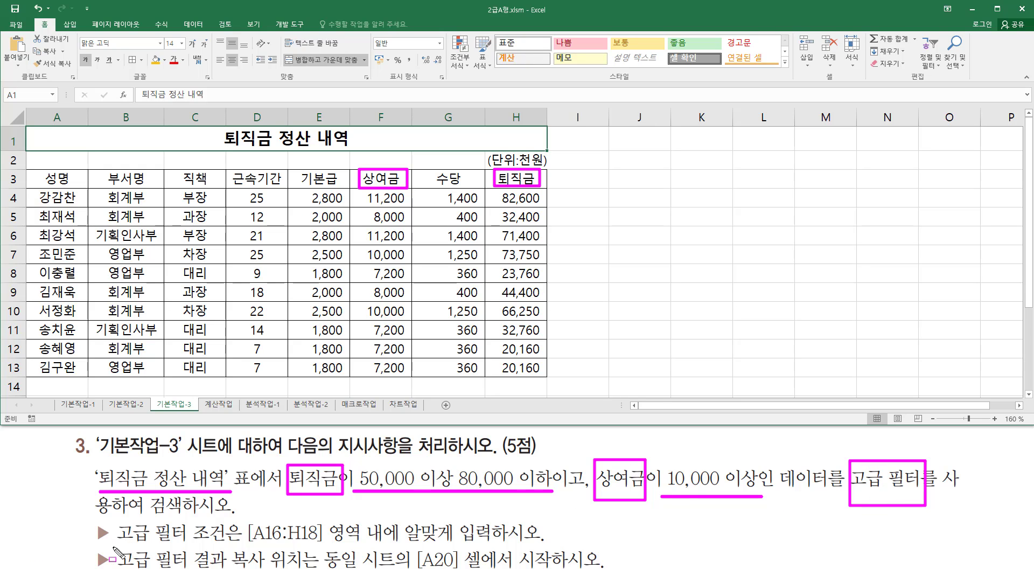
pyautogui.moveTo(110, 546); pyautogui.dragTo(486, 543)
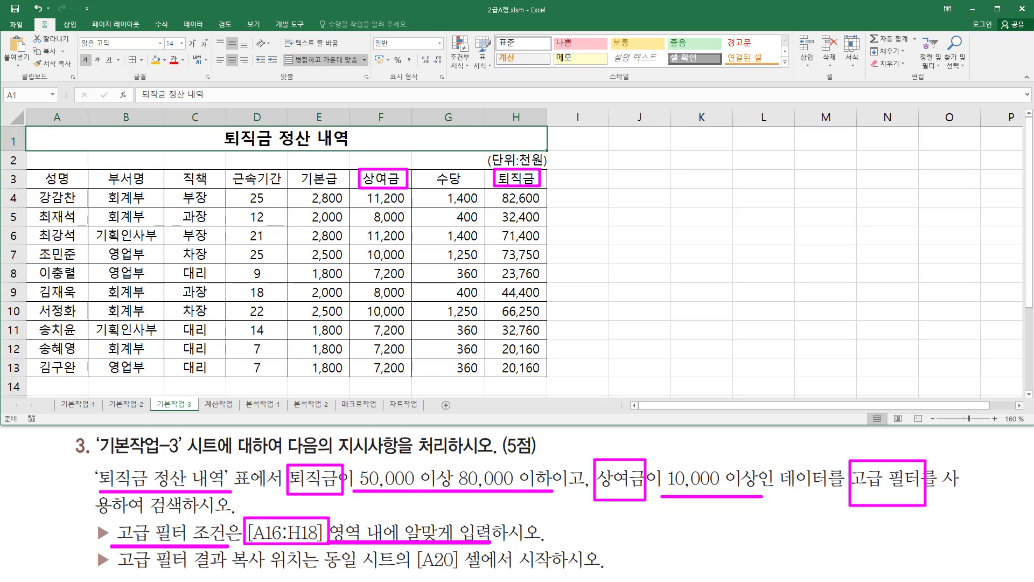
pyautogui.moveTo(304, 455); pyautogui.dragTo(342, 441)
pyautogui.moveTo(605, 448)
pyautogui.mouseDown()
pyautogui.moveTo(615, 462)
pyautogui.moveTo(631, 442)
pyautogui.mouseUp()
pyautogui.moveTo(580, 464)
pyautogui.mouseDown()
pyautogui.moveTo(555, 471)
pyautogui.moveTo(563, 504)
pyautogui.moveTo(585, 508)
pyautogui.moveTo(597, 482)
pyautogui.moveTo(581, 465)
pyautogui.mouseUp()
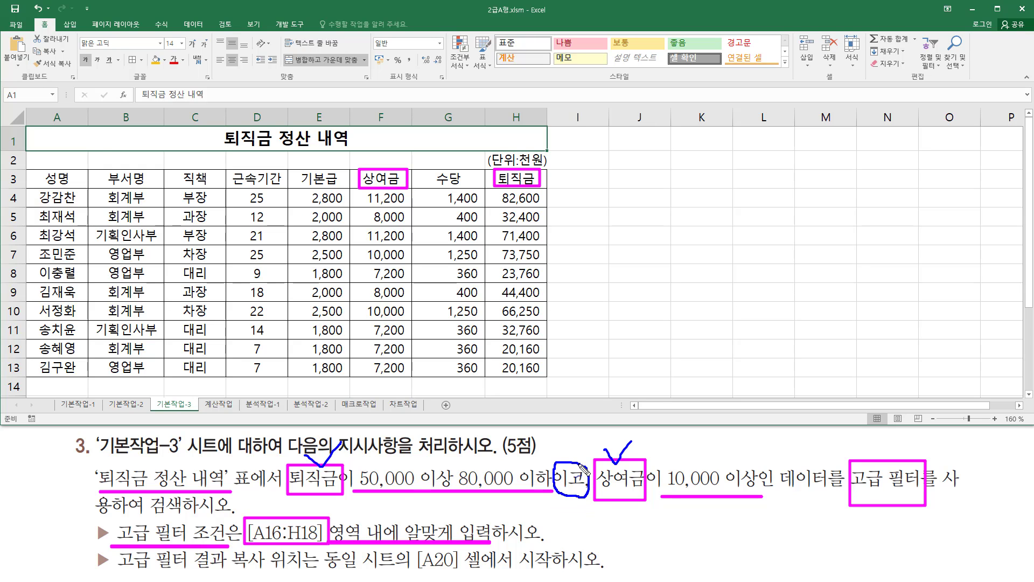
pyautogui.moveTo(344, 511); pyautogui.dragTo(349, 509)
pyautogui.moveTo(411, 459); pyautogui.dragTo(428, 453)
pyautogui.moveTo(509, 473); pyautogui.dragTo(520, 451)
pyautogui.moveTo(257, 511)
pyautogui.mouseDown()
pyautogui.moveTo(272, 519)
pyautogui.moveTo(283, 495)
pyautogui.mouseUp()
pyautogui.press('Escape')
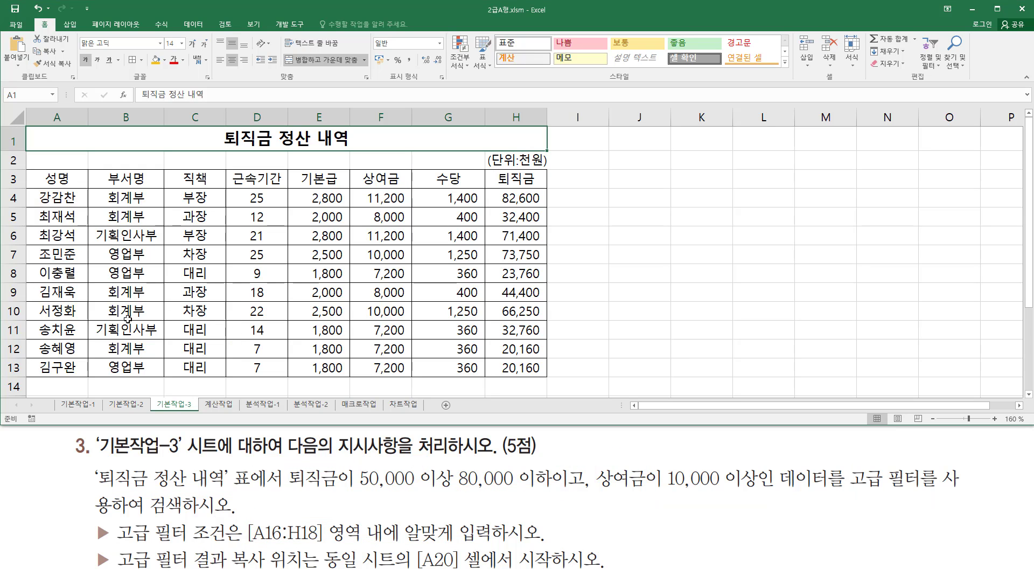
# Step: Enter 퇴직금 as the filter criteria header in both A16 and B16
pyautogui.scroll(-3, 127, 319)
pyautogui.click(57, 229)
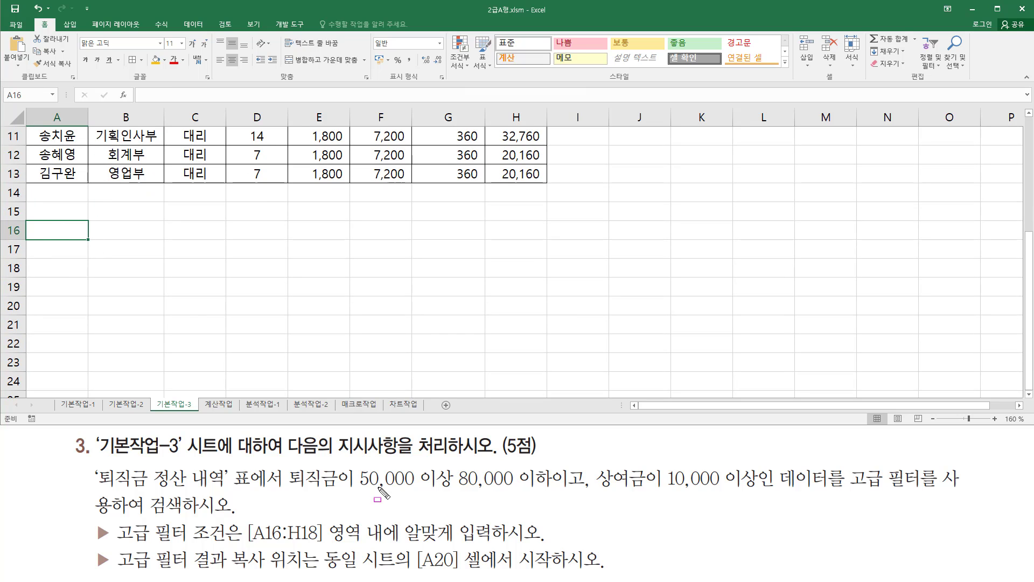
pyautogui.moveTo(353, 492); pyautogui.dragTo(549, 491)
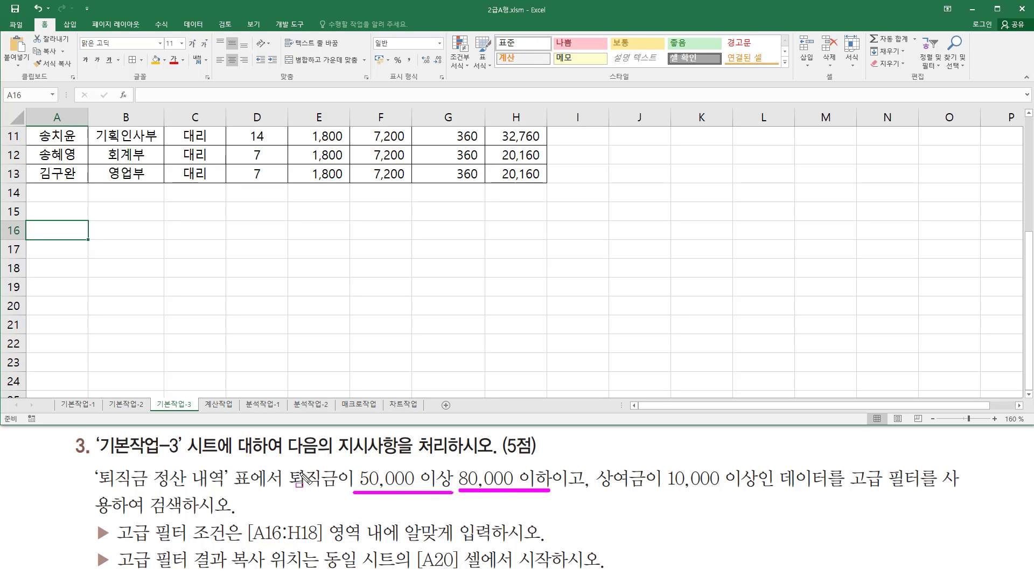
pyautogui.moveTo(287, 464)
pyautogui.mouseDown()
pyautogui.moveTo(304, 482)
pyautogui.moveTo(343, 492)
pyautogui.mouseUp()
pyautogui.press('Escape')
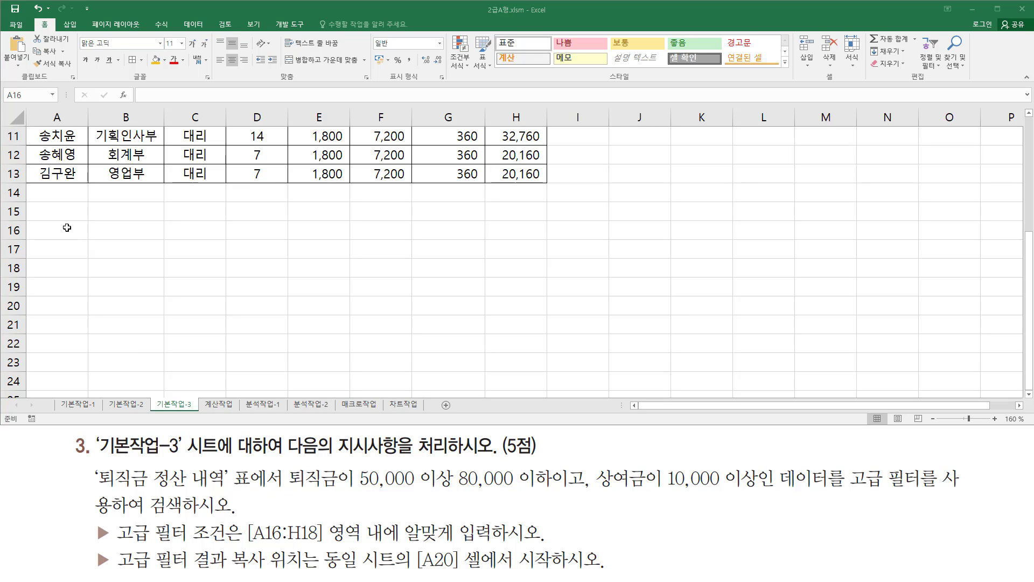
pyautogui.click(67, 228)
pyautogui.write('퇴')
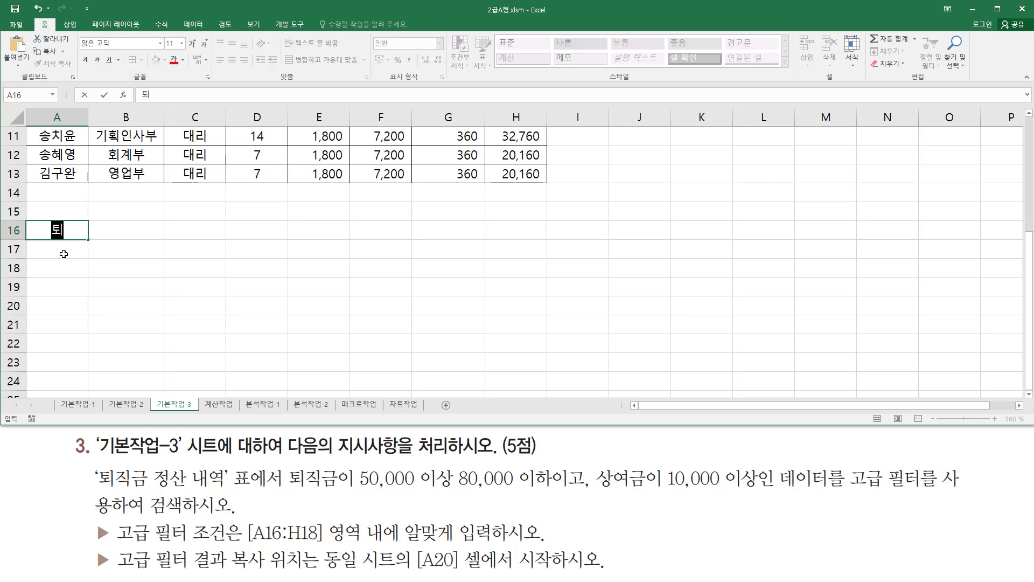
pyautogui.write('직금')
pyautogui.press('Tab')
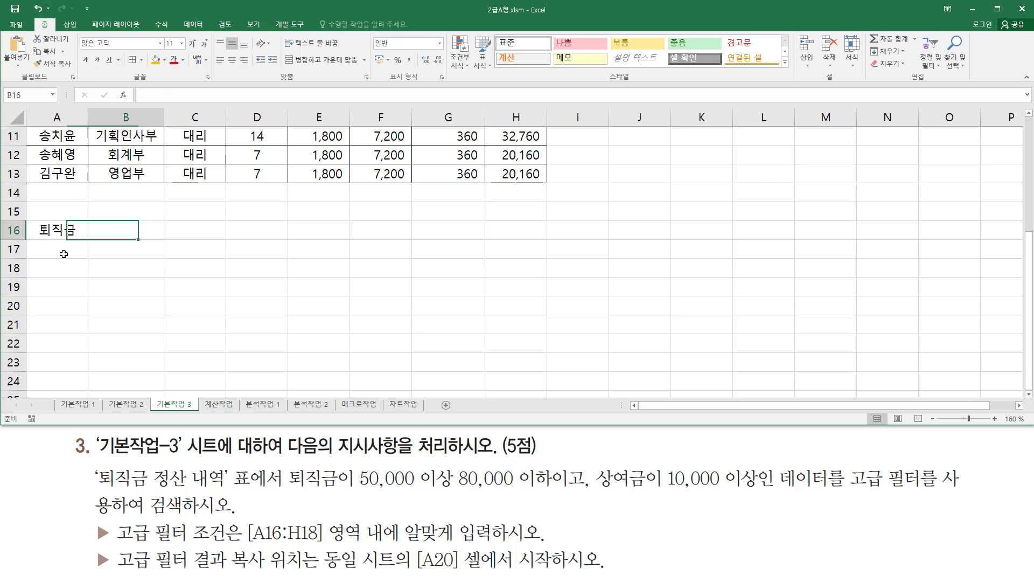
pyautogui.write('퇴직ㄱ')
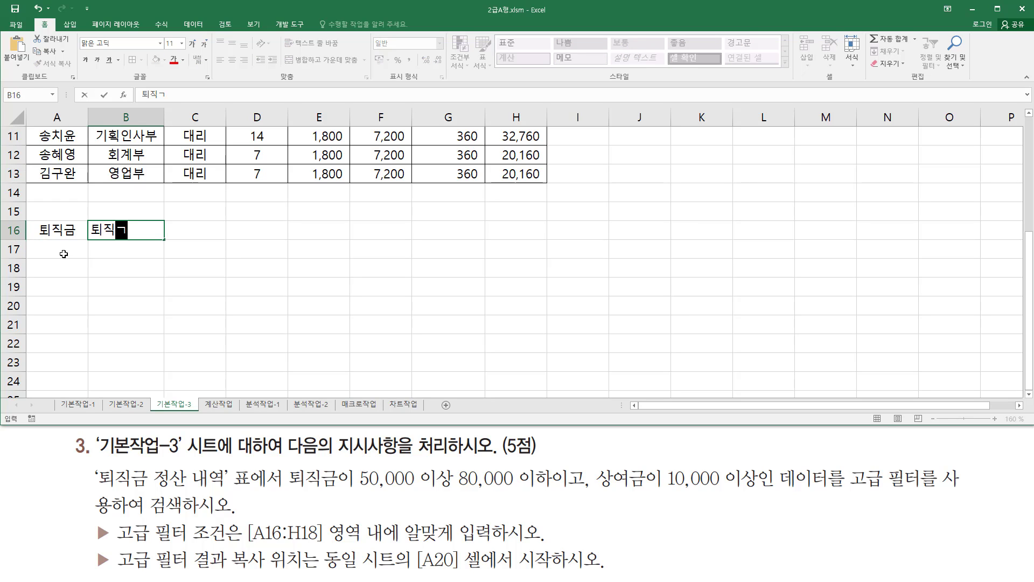
pyautogui.press('Return')
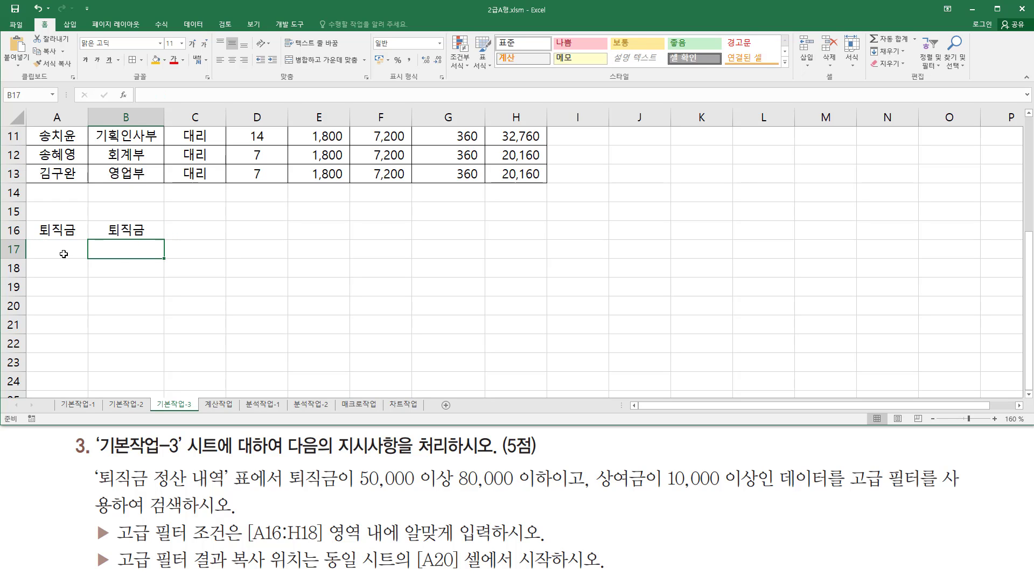
# Step: Enter 상여금 as the third filter criteria header in C16
pyautogui.press('Right')
pyautogui.press('Up')
pyautogui.write('상ㅇ')
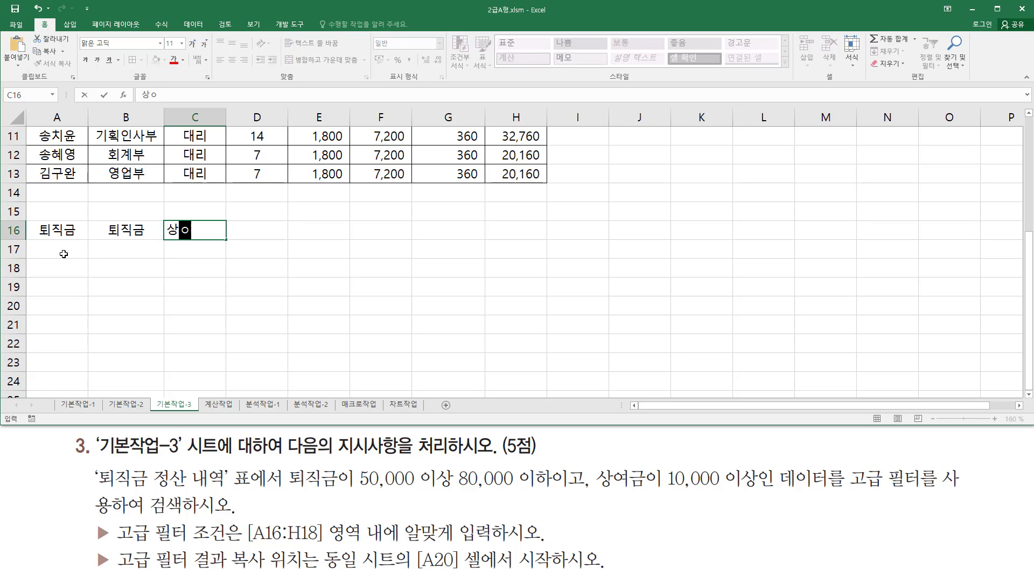
pyautogui.write('금')
pyautogui.press('Return')
# Step: Enter the 퇴직금 conditions >=50000 in A17 and <=80000 in B17
pyautogui.press('Left')
pyautogui.press('Left')
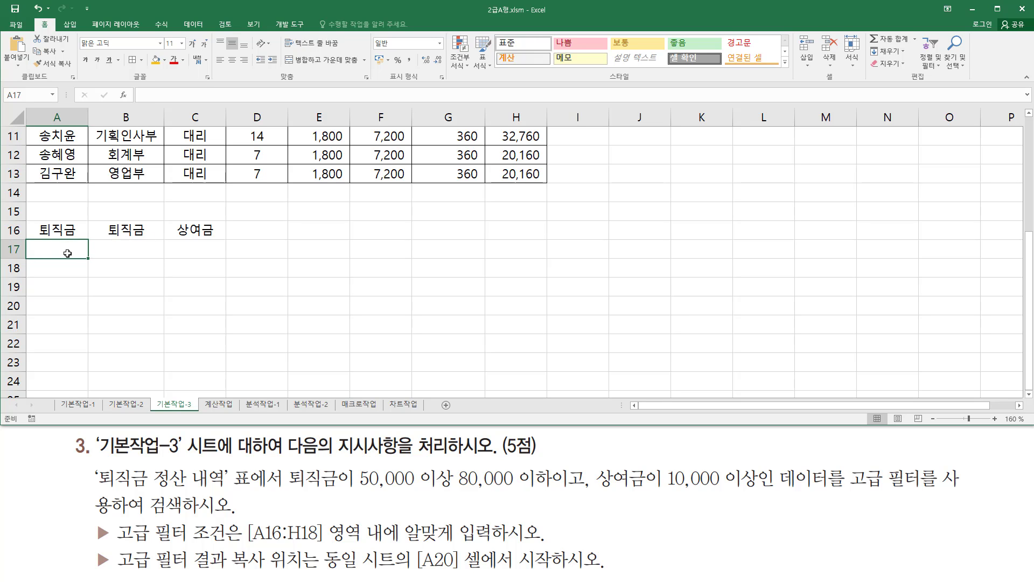
pyautogui.write('>=')
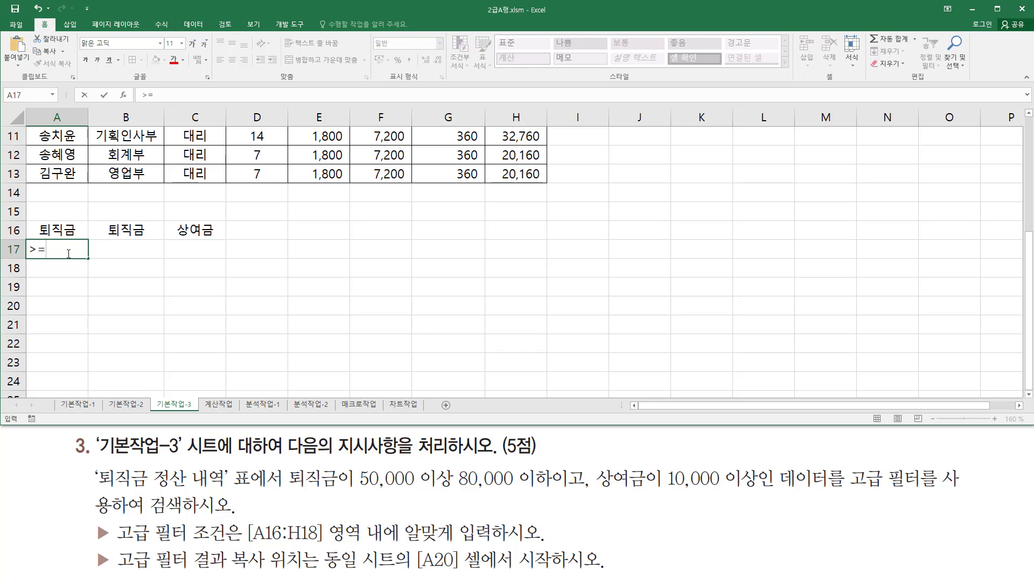
pyautogui.write('50000')
pyautogui.press('Right')
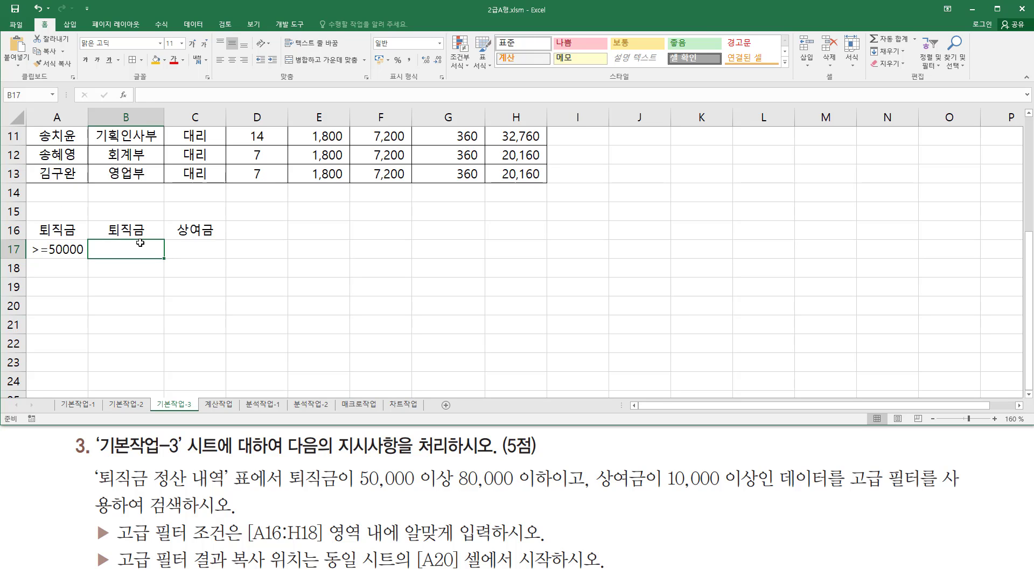
pyautogui.write('<=8')
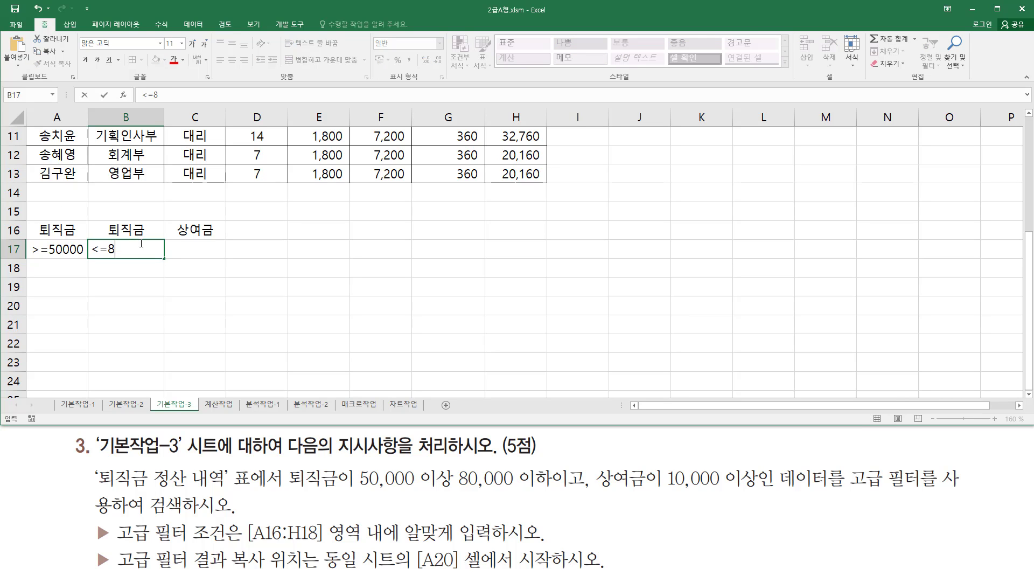
pyautogui.write('0000')
pyautogui.press('Return')
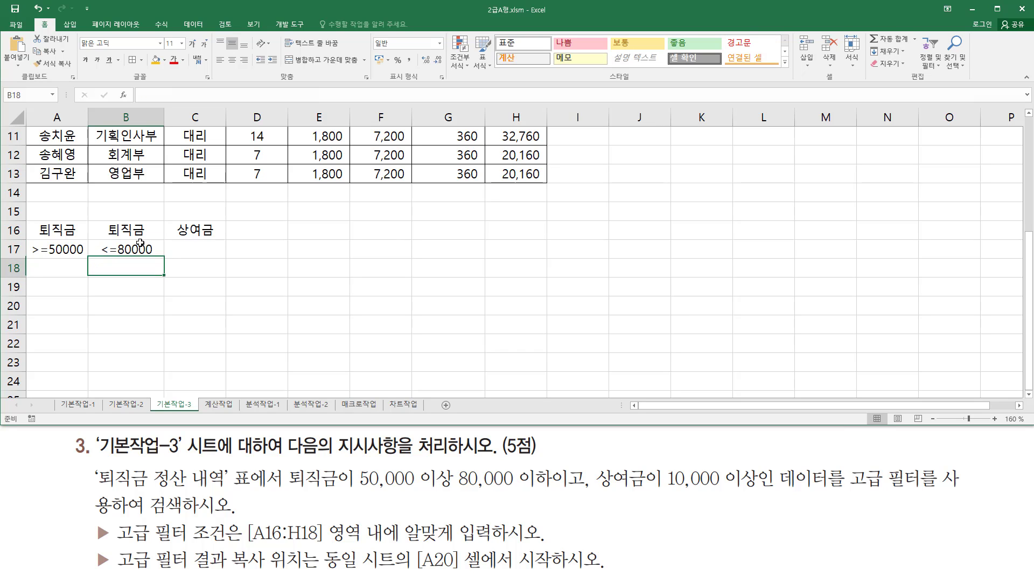
# Step: Enter the 상여금 condition >=10000 in C17, on the same row as the 퇴직금 conditions
pyautogui.press('Right')
pyautogui.press('Up')
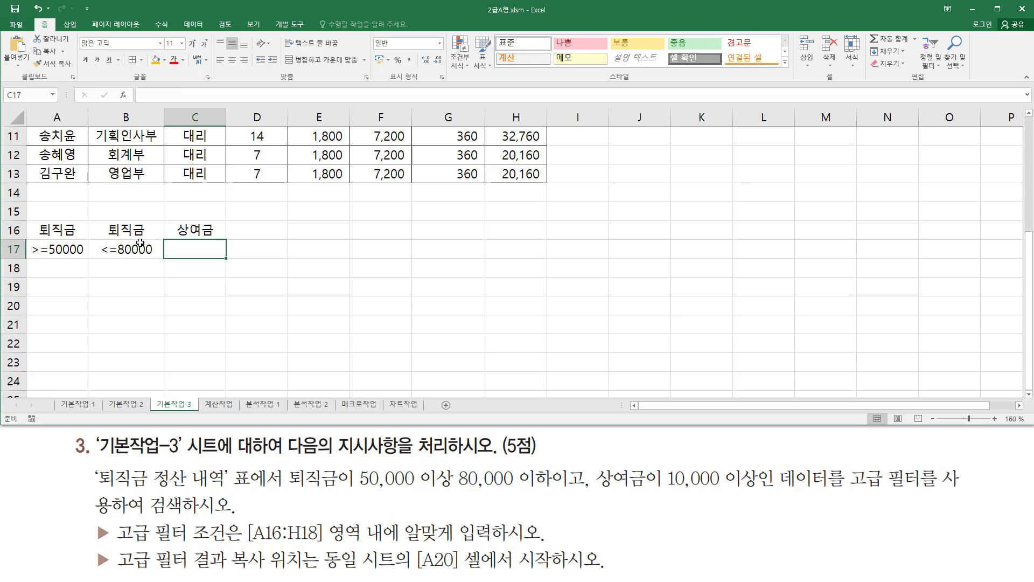
pyautogui.write('>=10000')
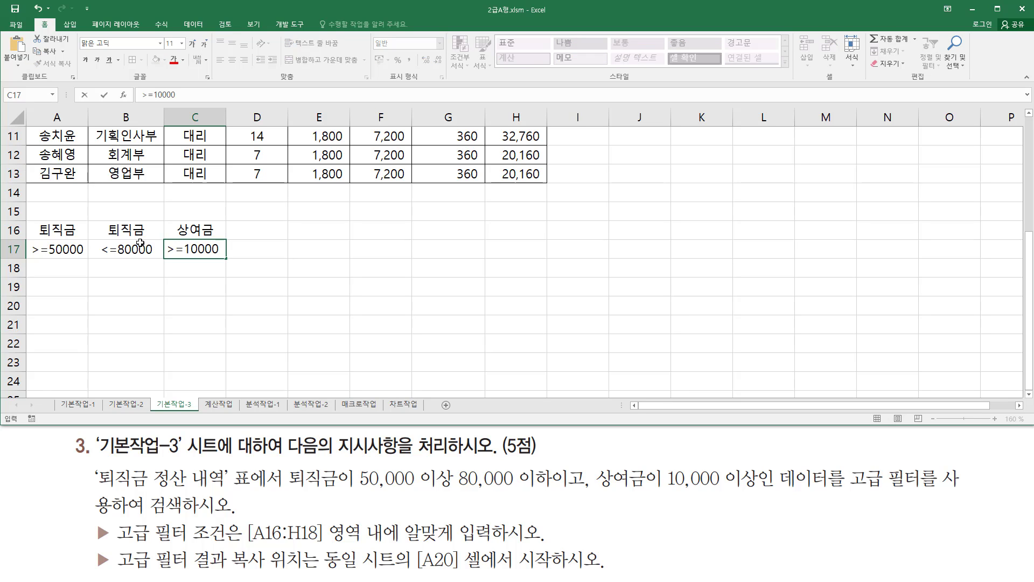
pyautogui.press('Return')
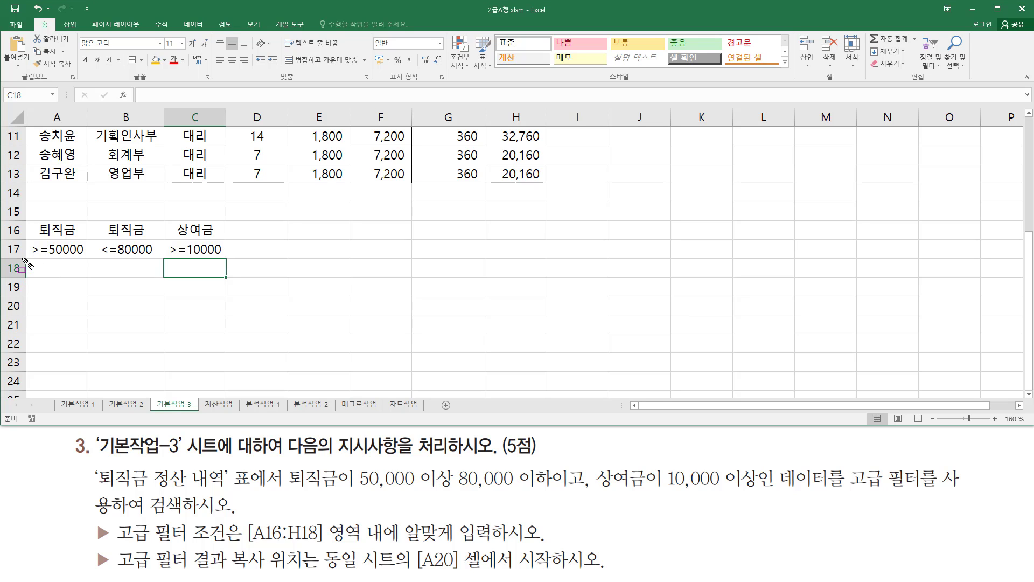
pyautogui.moveTo(22, 259); pyautogui.dragTo(225, 260)
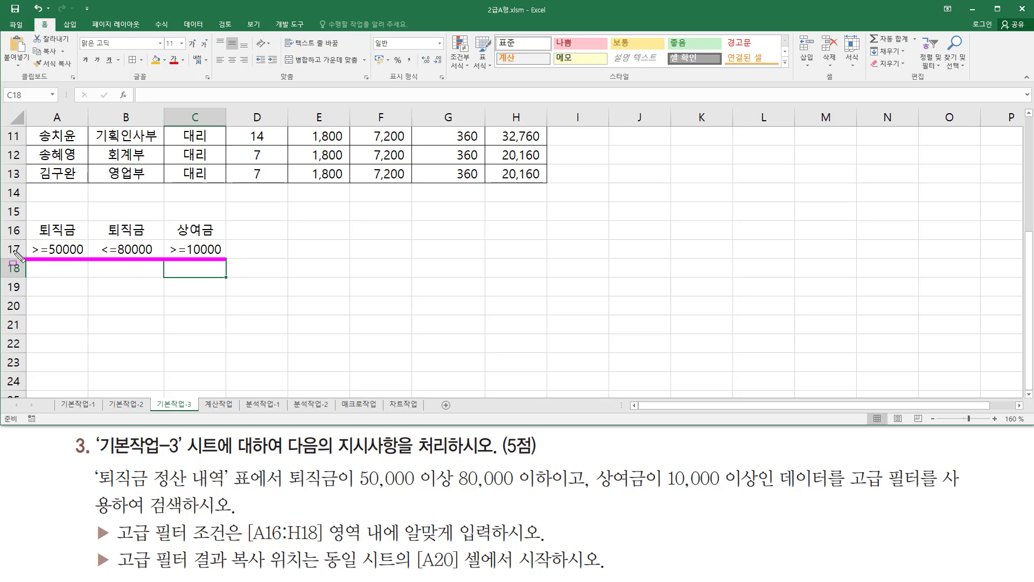
pyautogui.moveTo(25, 240); pyautogui.dragTo(226, 257)
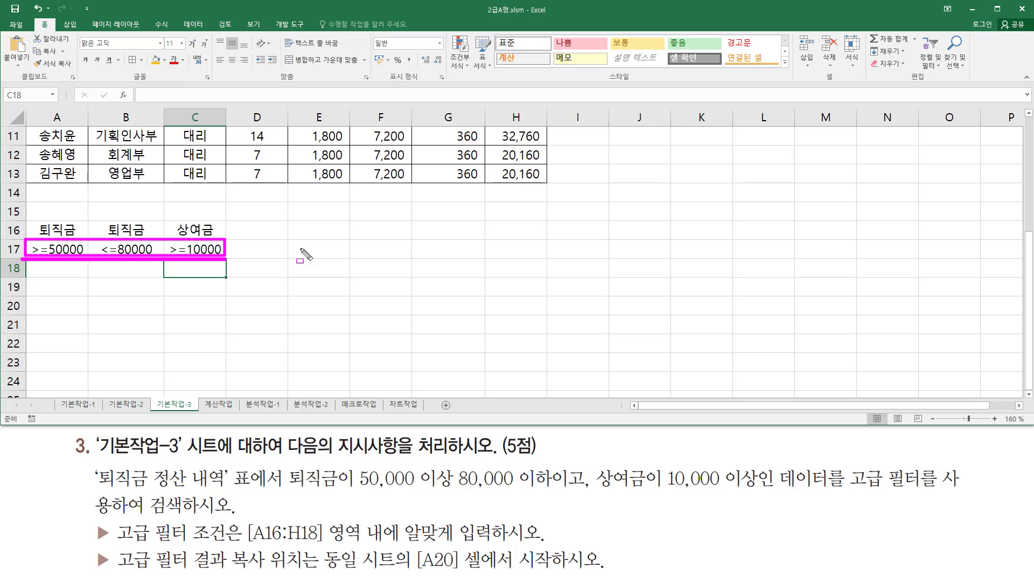
pyautogui.press('Escape')
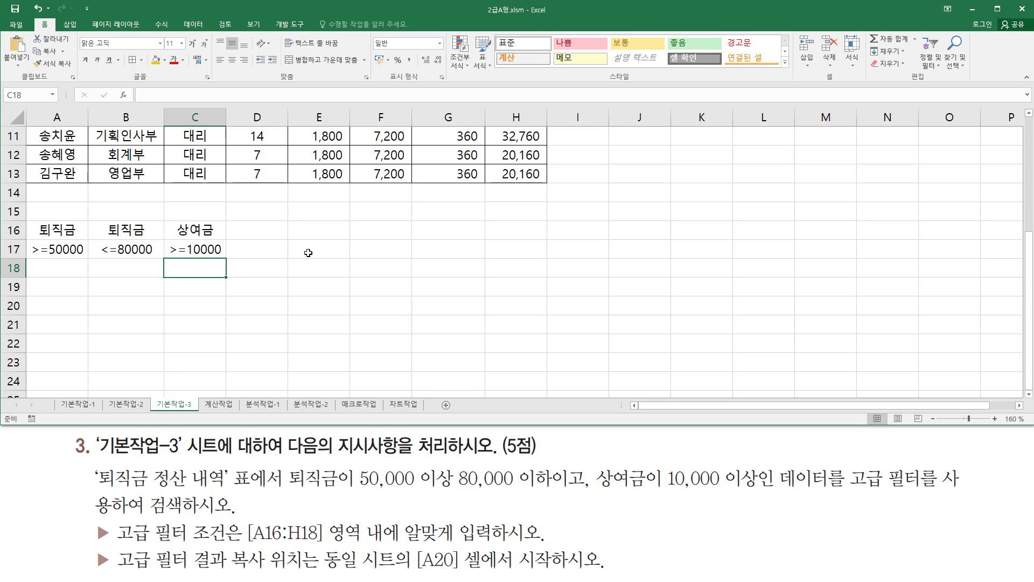
pyautogui.moveTo(119, 570); pyautogui.dragTo(340, 572)
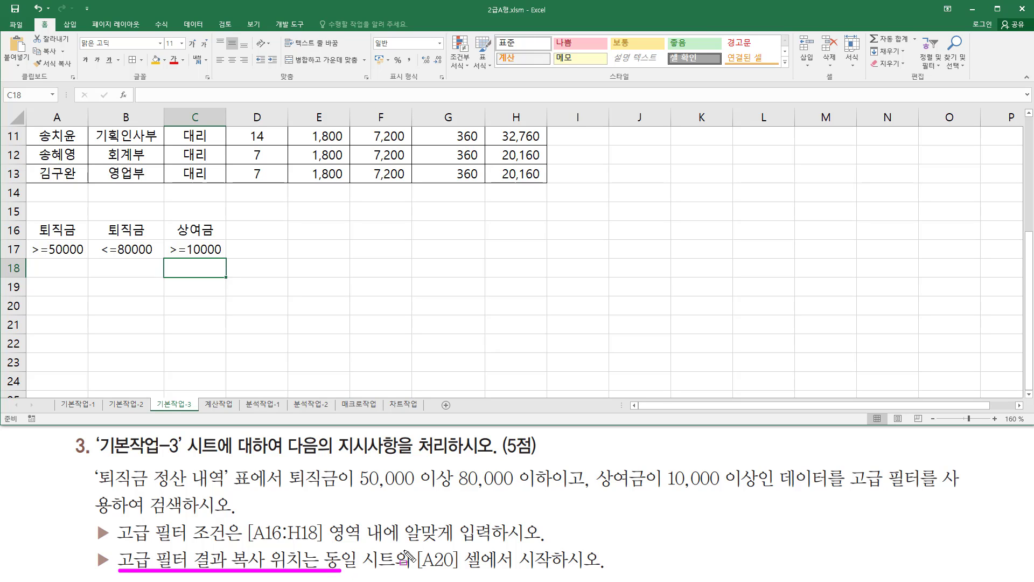
pyautogui.moveTo(409, 544)
pyautogui.mouseDown()
pyautogui.moveTo(433, 570)
pyautogui.moveTo(459, 569)
pyautogui.mouseUp()
pyautogui.moveTo(27, 294); pyautogui.dragTo(72, 316)
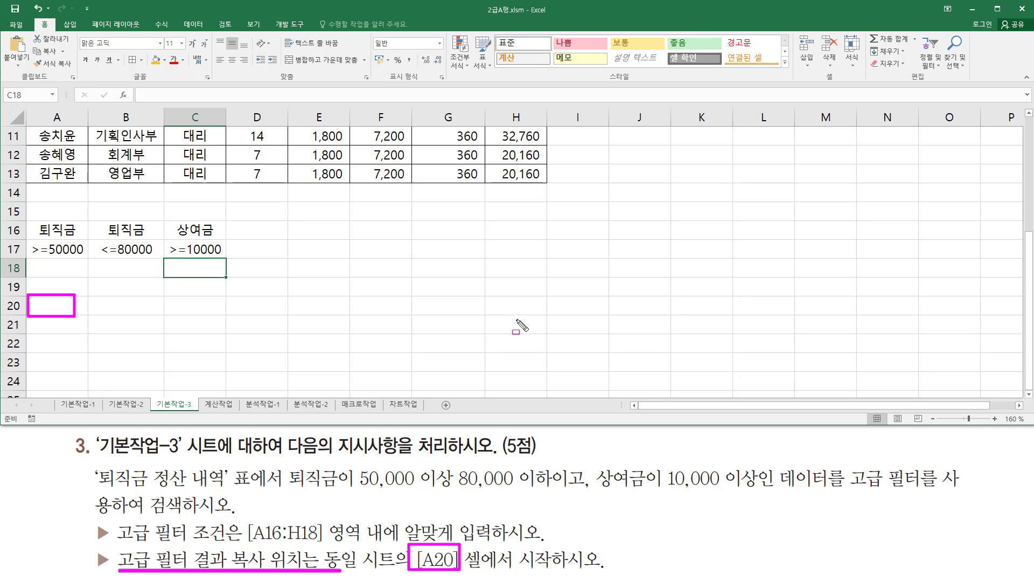
pyautogui.press('Escape')
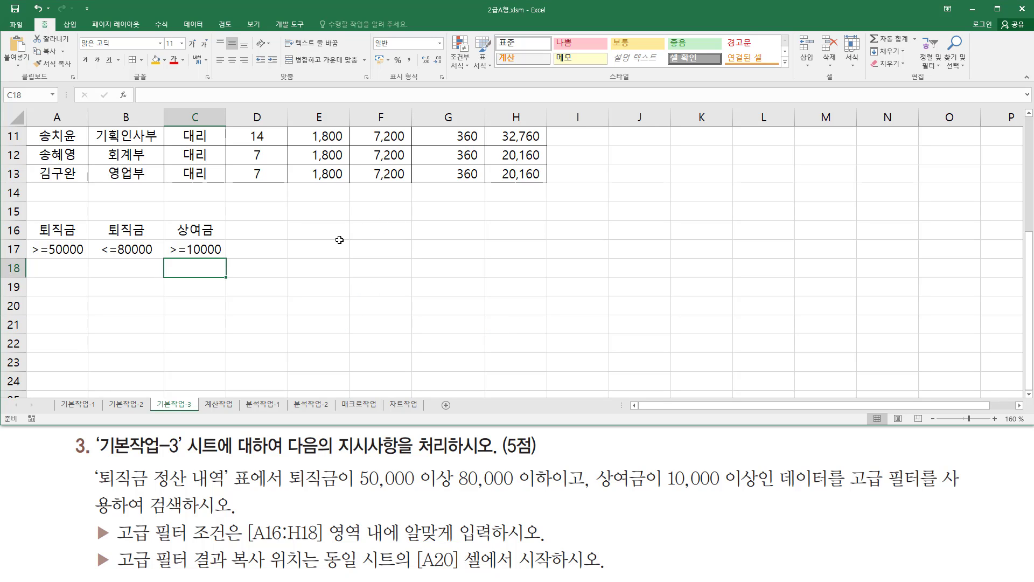
pyautogui.moveTo(34, 218)
pyautogui.mouseDown()
pyautogui.moveTo(53, 247)
pyautogui.moveTo(216, 259)
pyautogui.mouseUp()
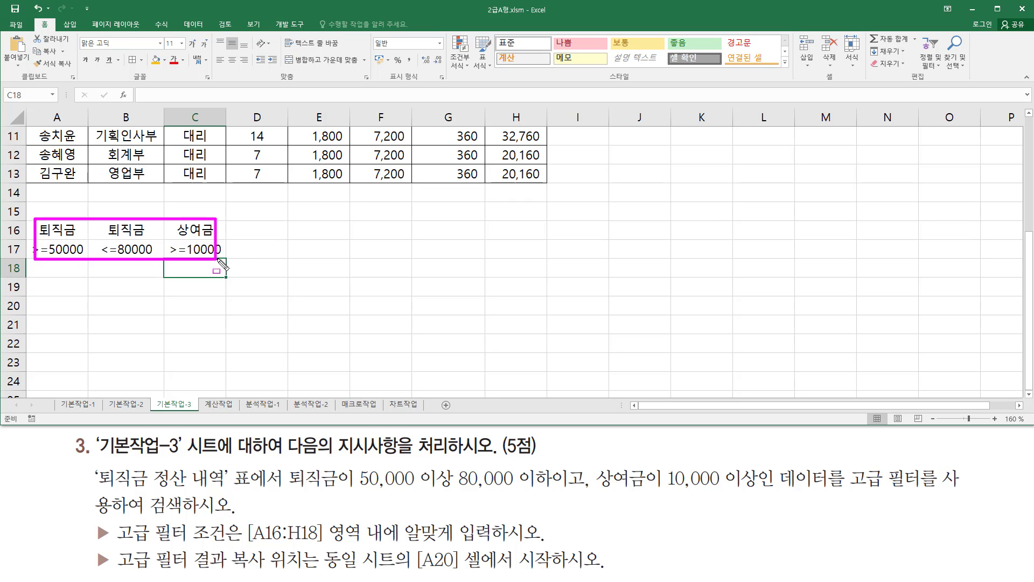
pyautogui.press('Escape')
pyautogui.scroll(4, 361, 229)
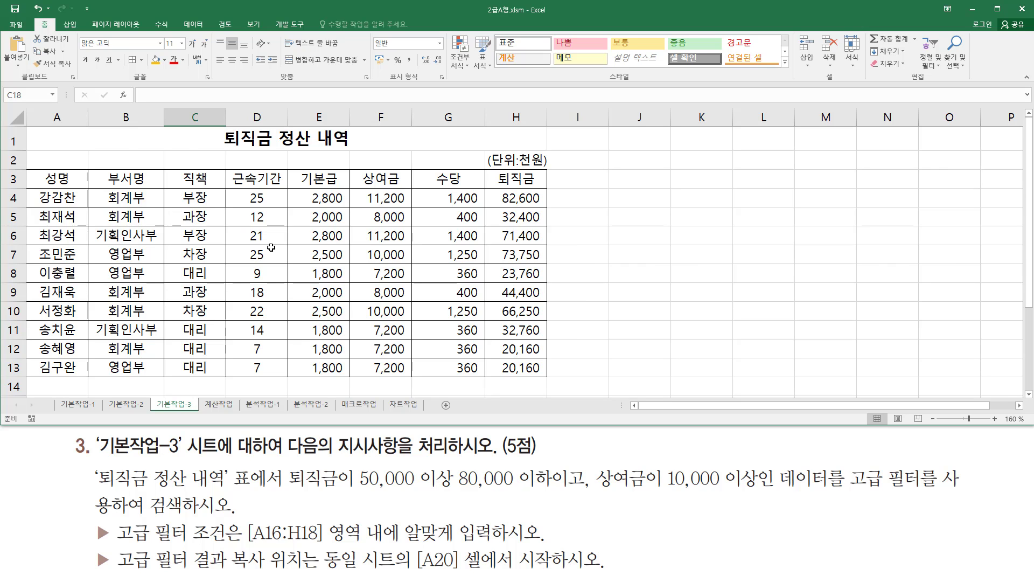
pyautogui.scroll(-3, 294, 256)
pyautogui.scroll(3, 320, 260)
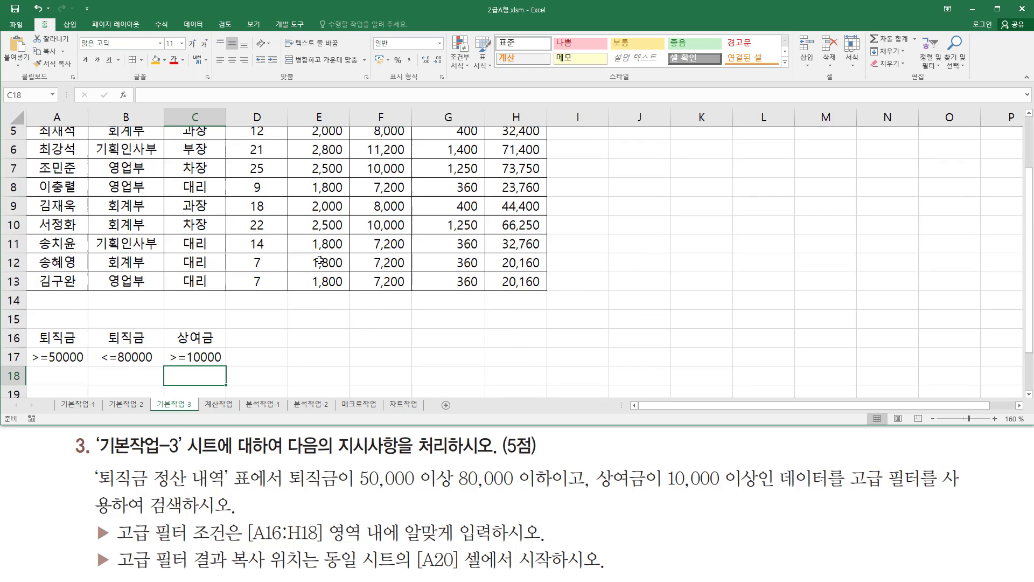
pyautogui.click(317, 223)
pyautogui.click(241, 240)
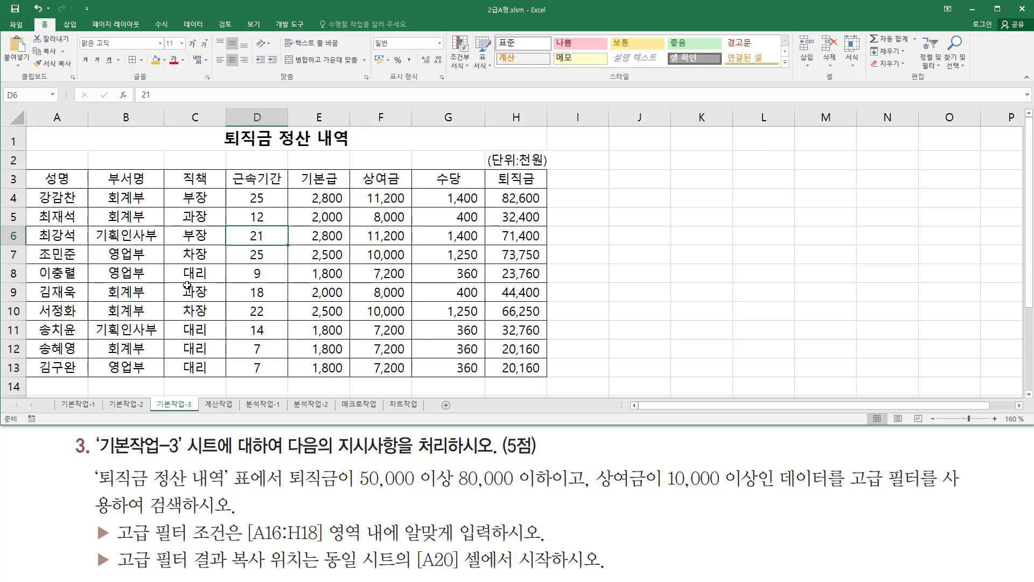
pyautogui.click(188, 286)
pyautogui.click(273, 231)
pyautogui.click(346, 232)
pyautogui.click(353, 234)
pyautogui.click(224, 243)
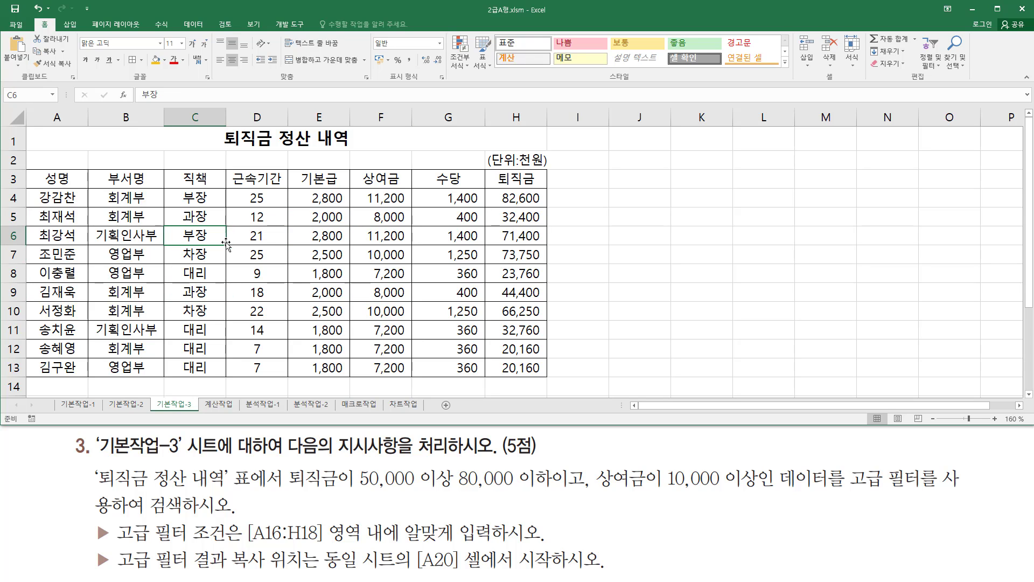
# Step: Display the sorting and filtering commands, including the advanced filter
pyautogui.click(193, 24)
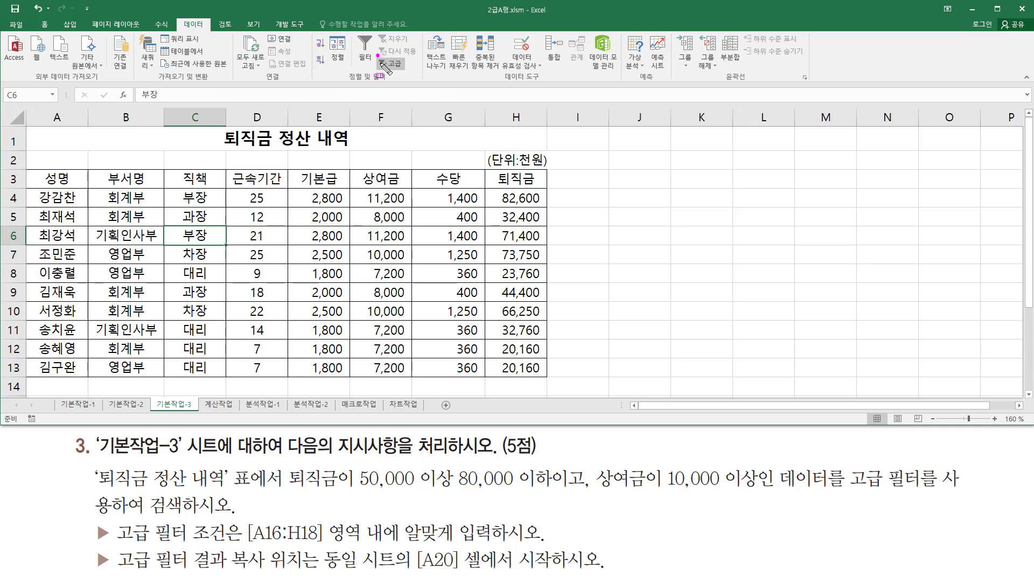
pyautogui.moveTo(378, 55); pyautogui.dragTo(408, 73)
pyautogui.press('Escape')
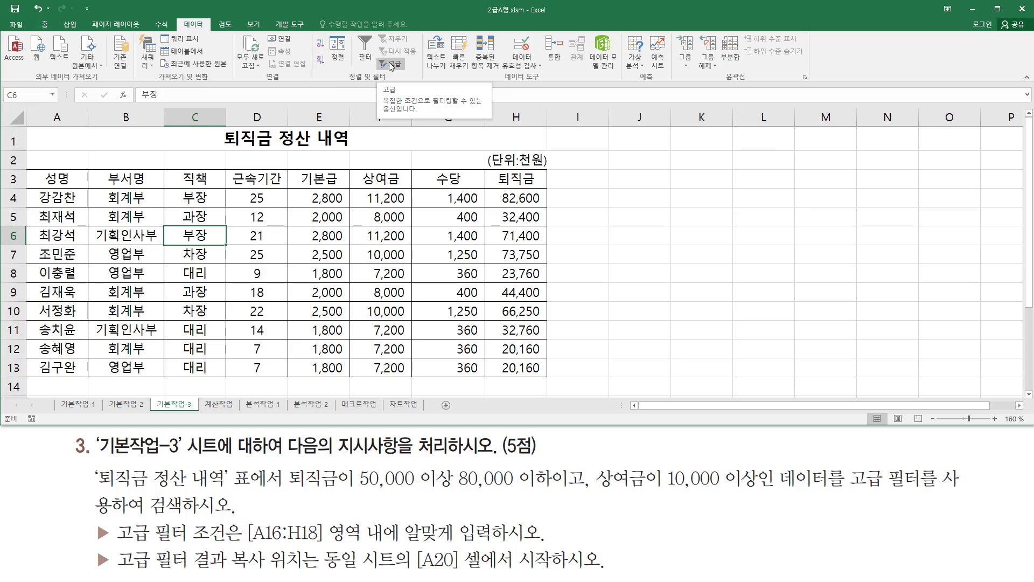
pyautogui.hotkey('ctrl', '2')
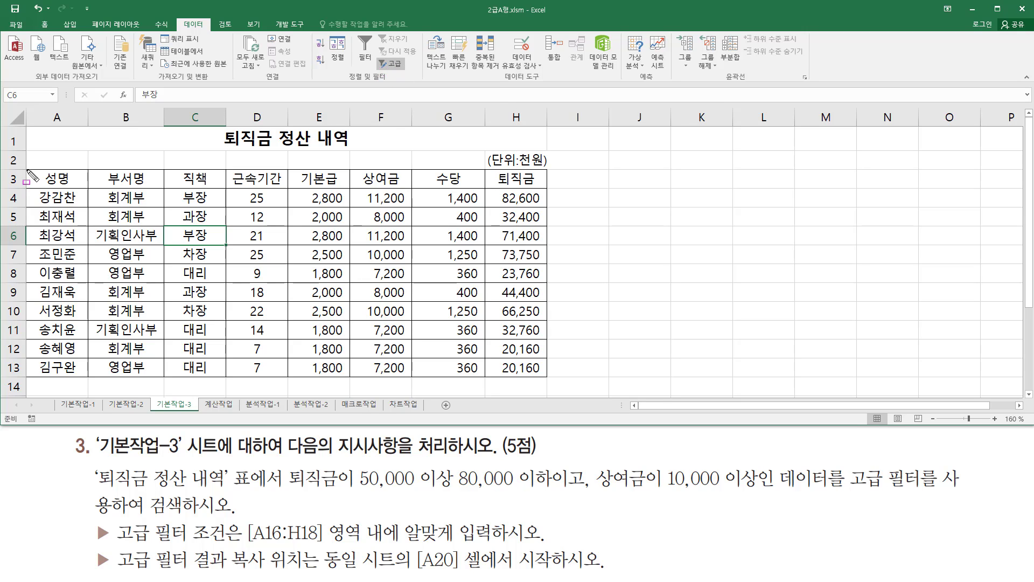
pyautogui.moveTo(27, 171)
pyautogui.mouseDown()
pyautogui.moveTo(423, 304)
pyautogui.moveTo(531, 350)
pyautogui.moveTo(544, 379)
pyautogui.mouseUp()
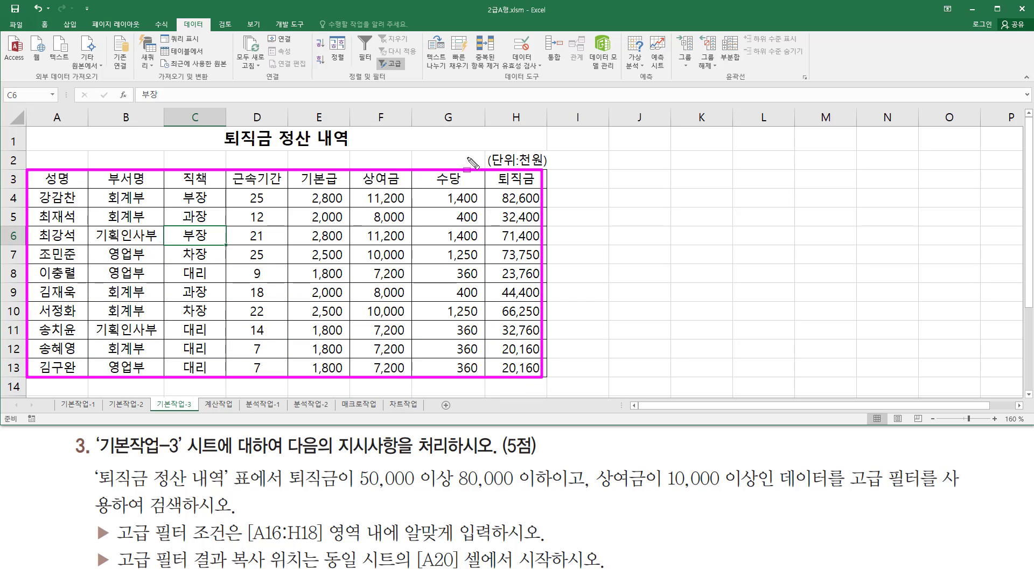
pyautogui.moveTo(487, 149); pyautogui.dragTo(548, 168)
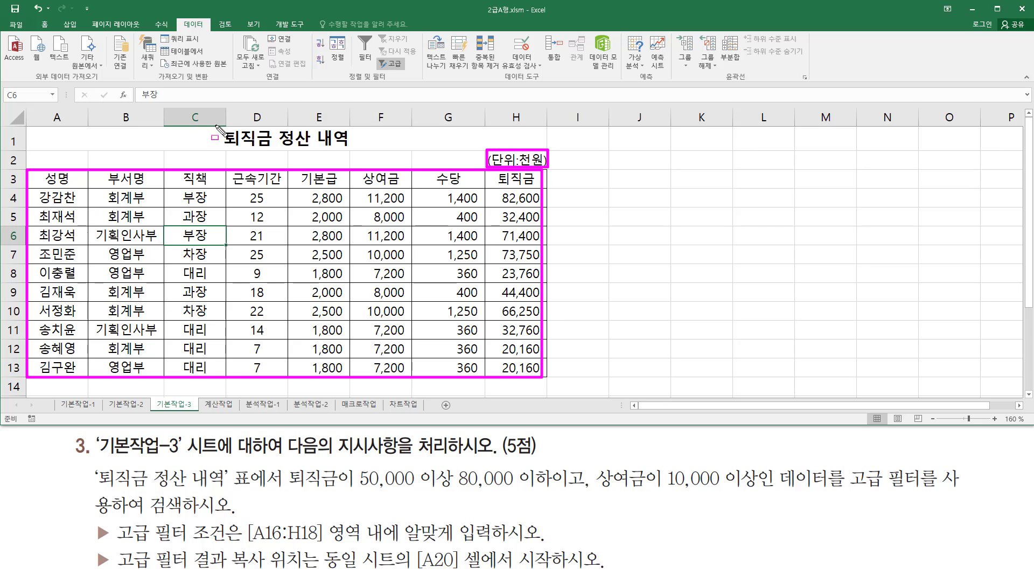
pyautogui.moveTo(214, 125); pyautogui.dragTo(353, 147)
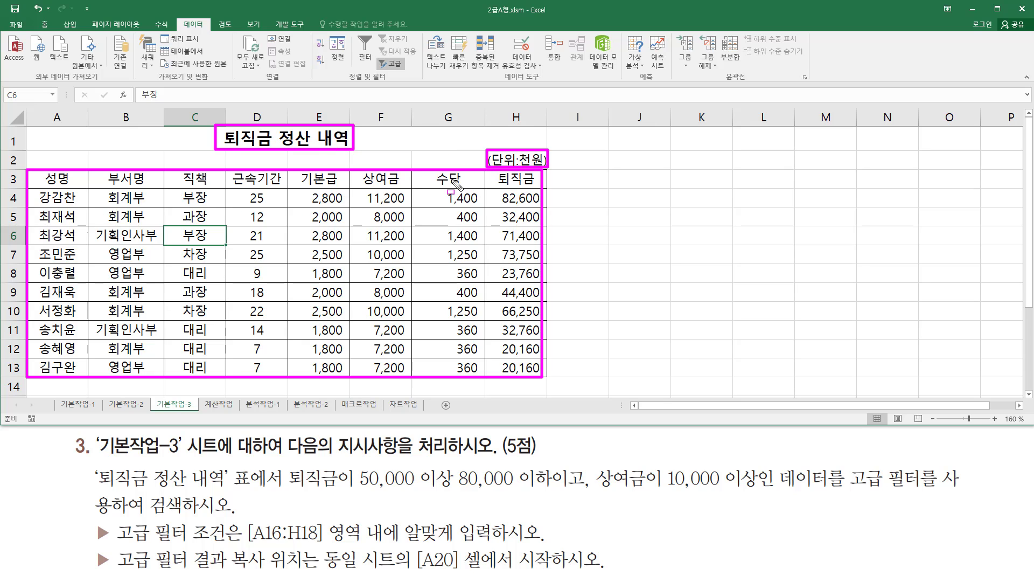
pyautogui.press('Escape')
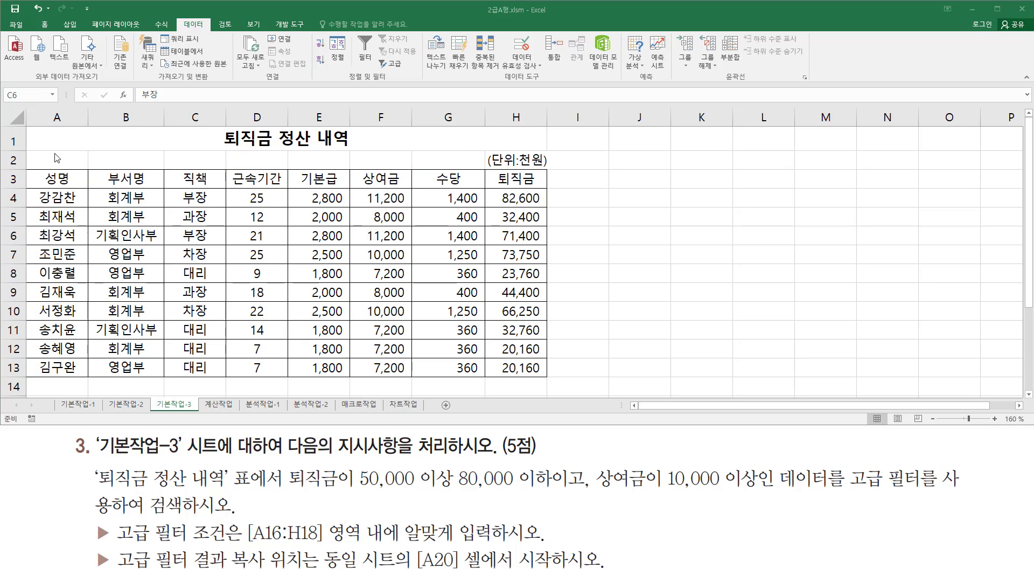
pyautogui.moveTo(23, 126)
pyautogui.mouseDown()
pyautogui.moveTo(50, 173)
pyautogui.moveTo(539, 362)
pyautogui.moveTo(548, 379)
pyautogui.mouseUp()
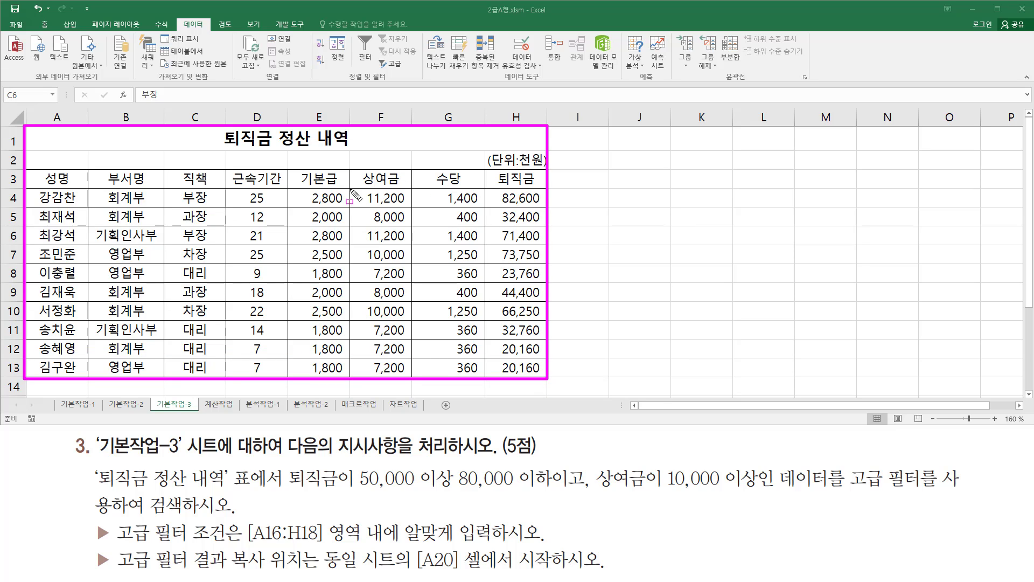
pyautogui.press('Escape')
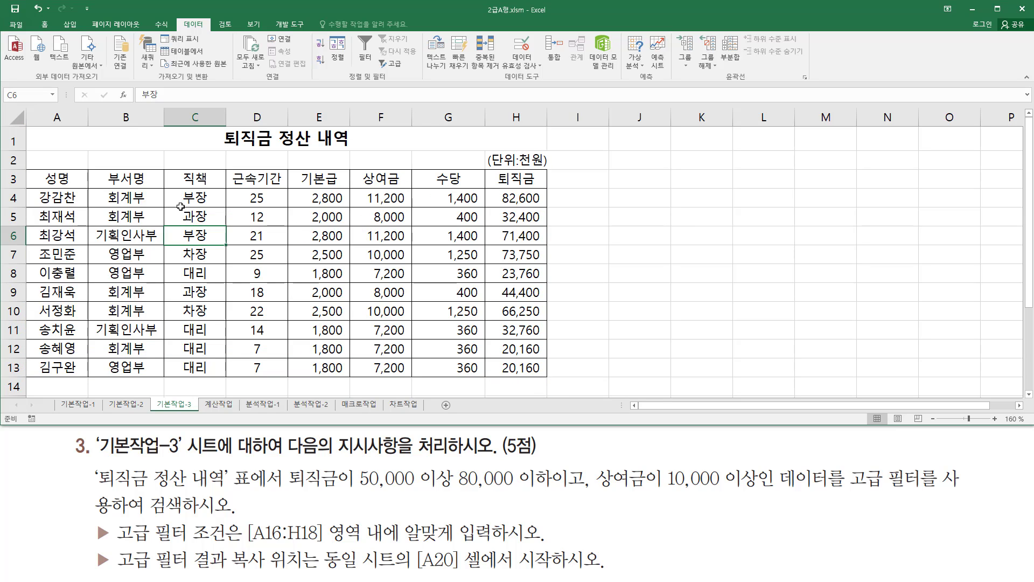
pyautogui.moveTo(33, 171)
pyautogui.mouseDown()
pyautogui.moveTo(51, 195)
pyautogui.moveTo(499, 378)
pyautogui.moveTo(545, 380)
pyautogui.mouseUp()
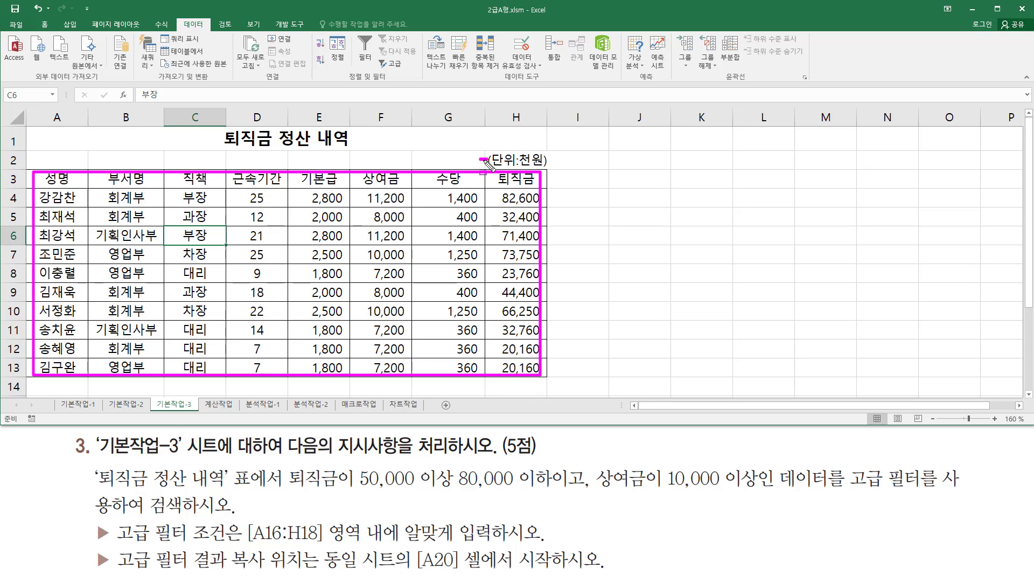
pyautogui.moveTo(207, 135); pyautogui.dragTo(225, 136)
pyautogui.press('Escape')
pyautogui.click(57, 179)
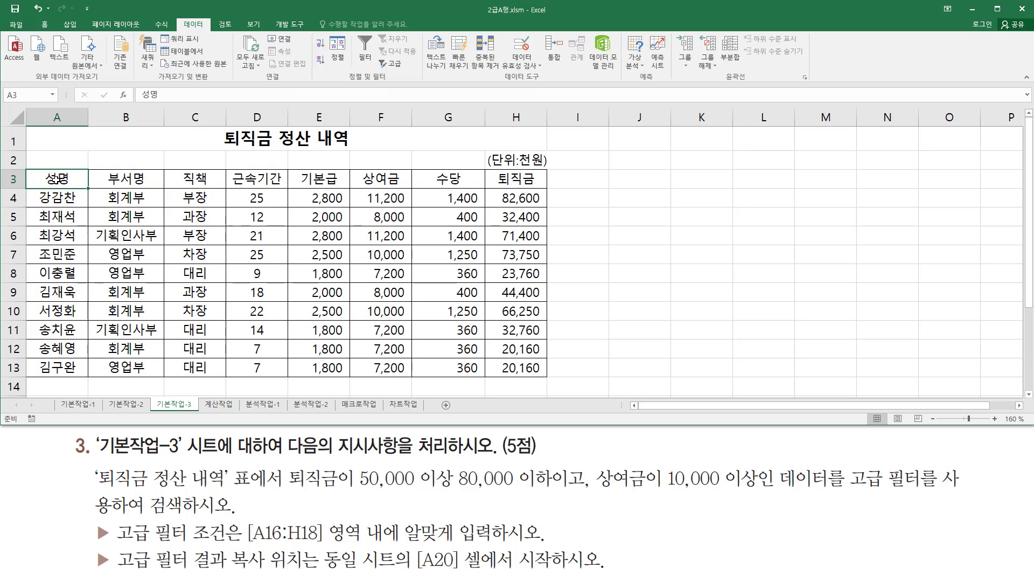
pyautogui.moveTo(56, 179); pyautogui.dragTo(555, 385)
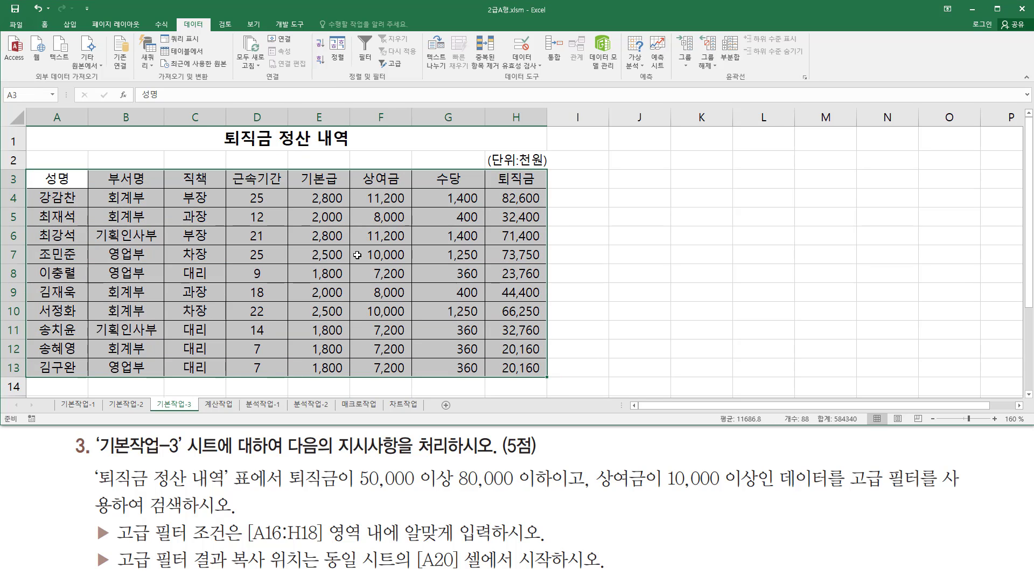
pyautogui.click(393, 63)
pyautogui.click(317, 235)
pyautogui.click(247, 235)
pyautogui.click(272, 288)
pyautogui.click(385, 253)
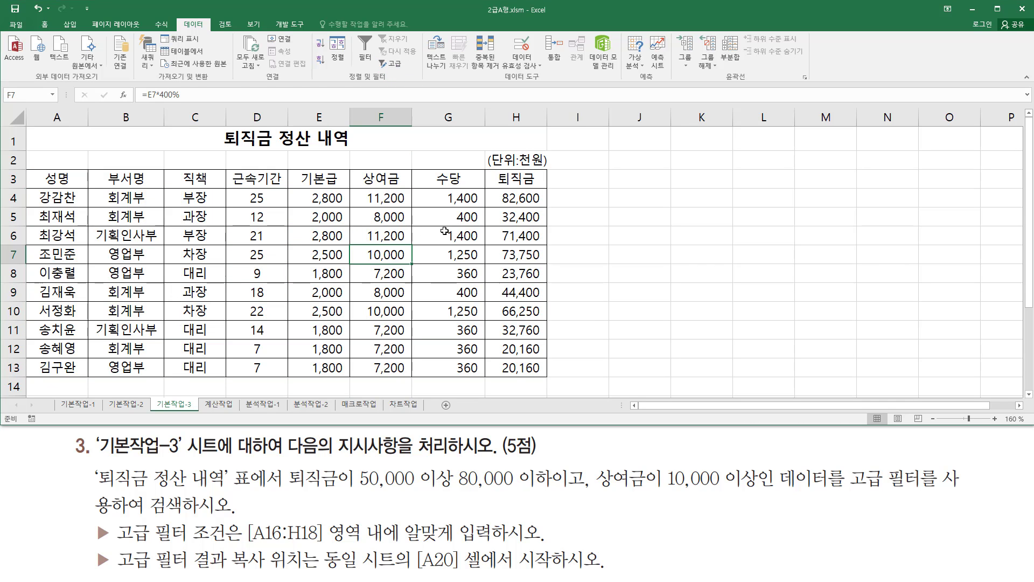
# Step: Try to start the advanced filter with only cell G6 of the 퇴직금 정산 내역 table selected
pyautogui.click(444, 232)
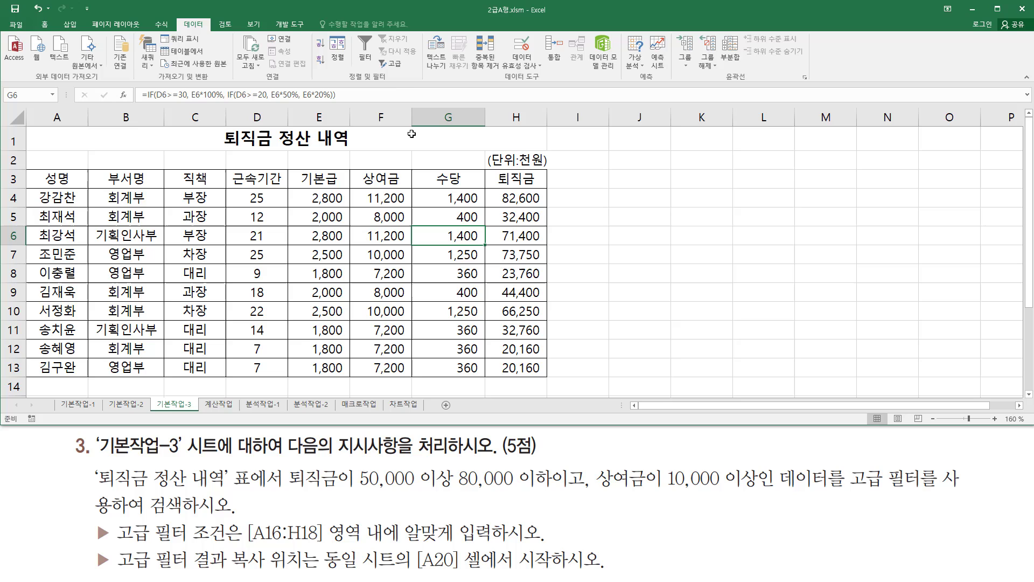
pyautogui.click(394, 66)
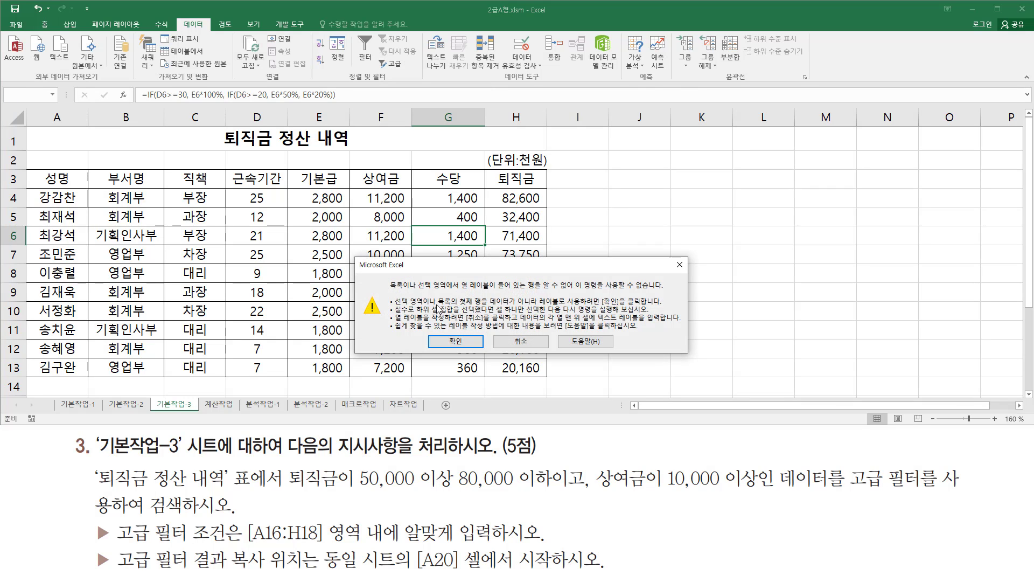
pyautogui.hotkey('ctrl', '2')
pyautogui.moveTo(387, 293)
pyautogui.mouseDown()
pyautogui.moveTo(473, 311)
pyautogui.moveTo(464, 294)
pyautogui.moveTo(669, 294)
pyautogui.mouseUp()
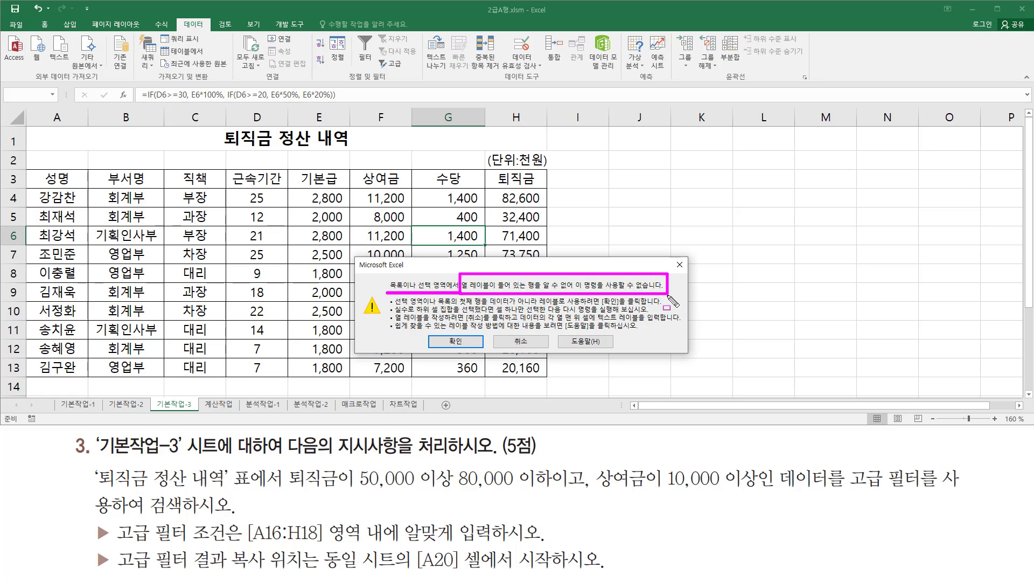
pyautogui.press('Escape')
pyautogui.click(682, 265)
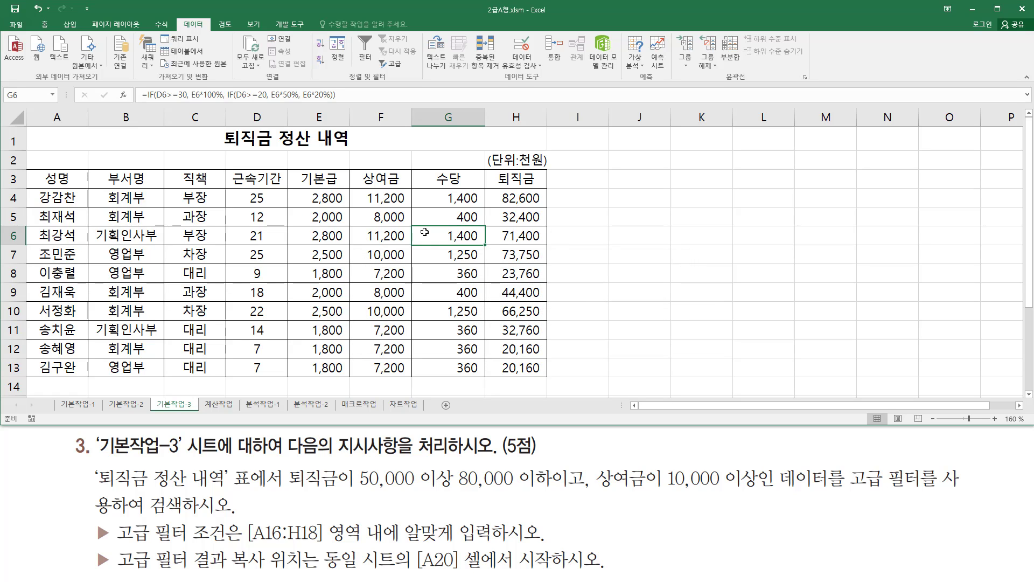
pyautogui.moveTo(37, 171); pyautogui.dragTo(525, 373)
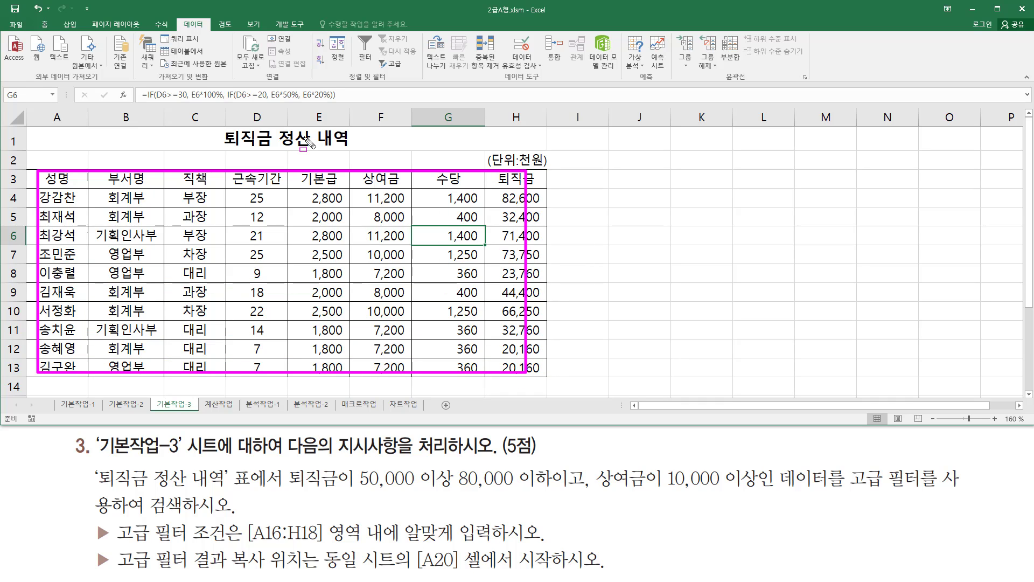
pyautogui.moveTo(468, 160); pyautogui.dragTo(491, 160)
pyautogui.press('Escape')
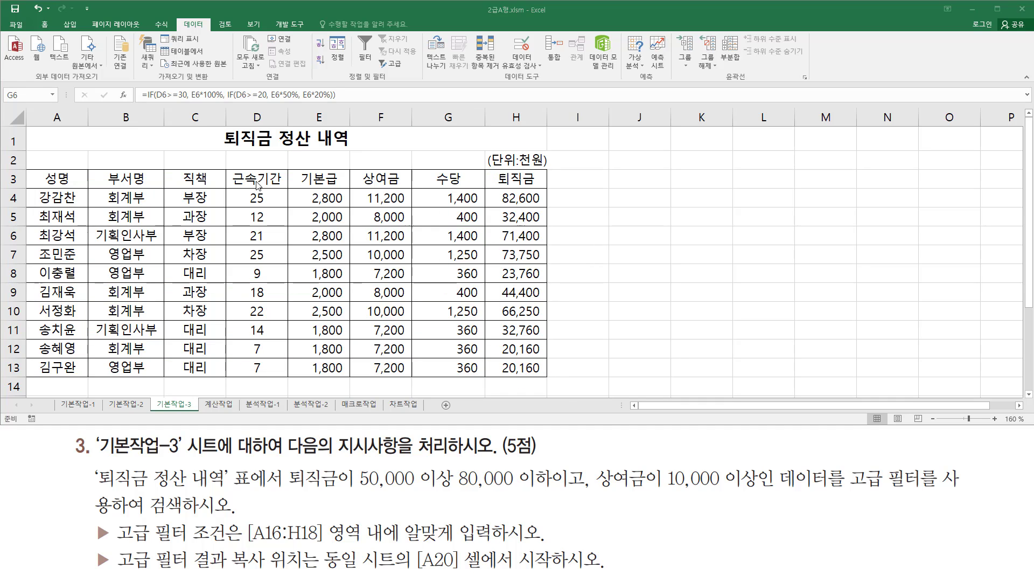
# Step: Start an advanced filter on the 퇴직금 정산 내역 table range A3:H13, including its header row
pyautogui.click(77, 185)
pyautogui.moveTo(49, 179); pyautogui.dragTo(517, 367)
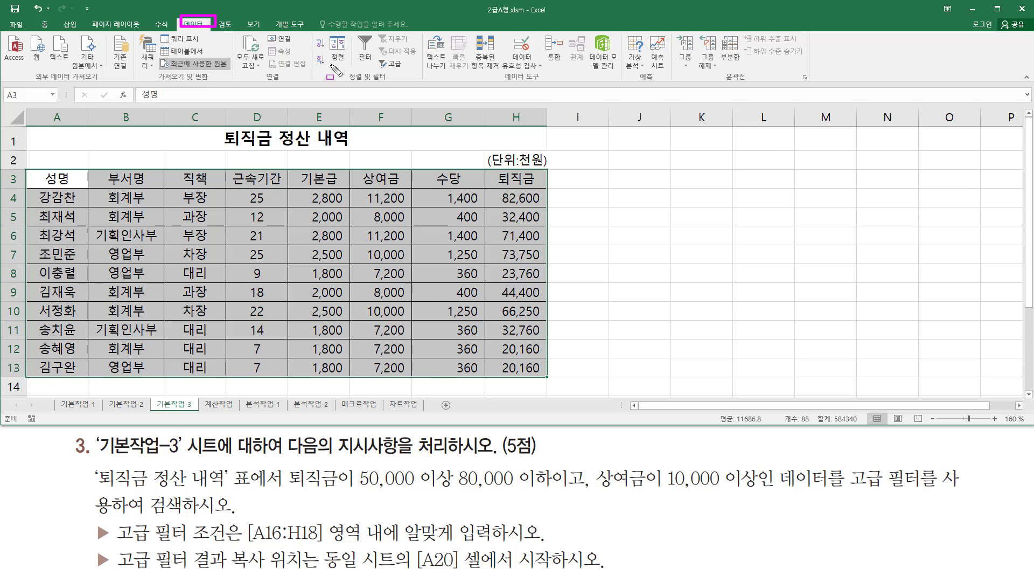
pyautogui.click(399, 65)
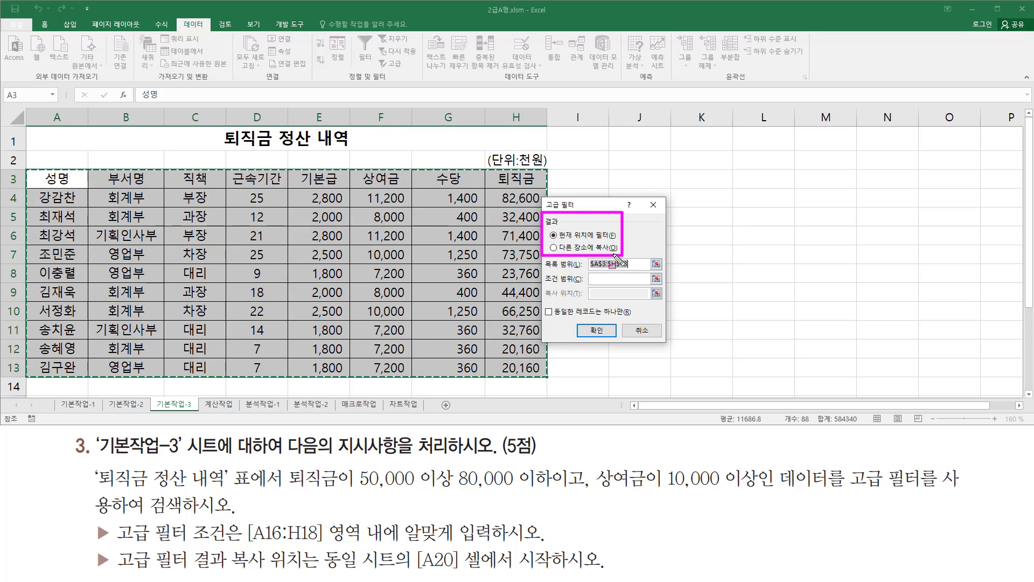
# Step: Set the advanced filter to copy its results to another location, with $A$3:$H$13 as the list range
pyautogui.press('Escape')
pyautogui.click(562, 249)
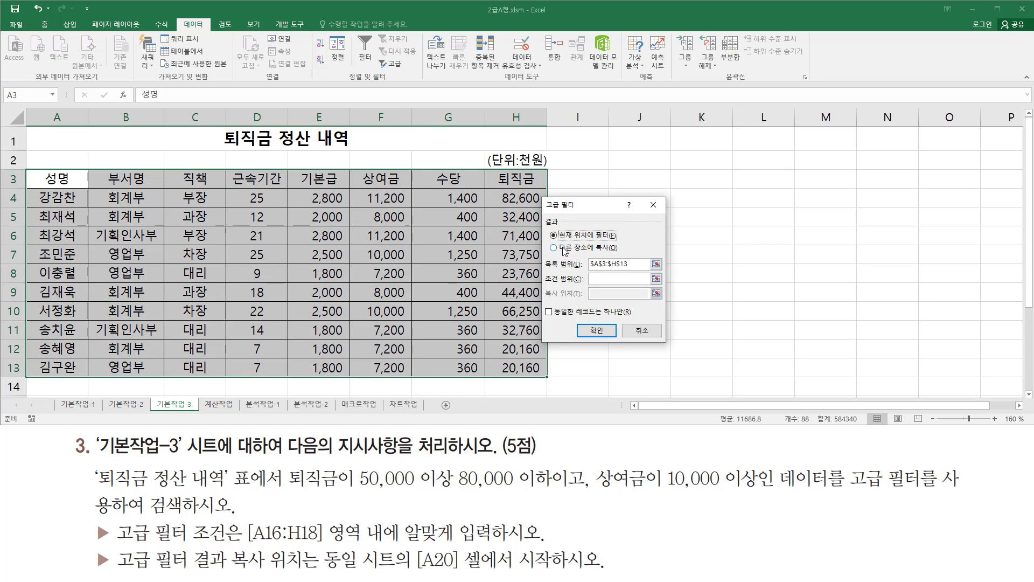
pyautogui.click(564, 249)
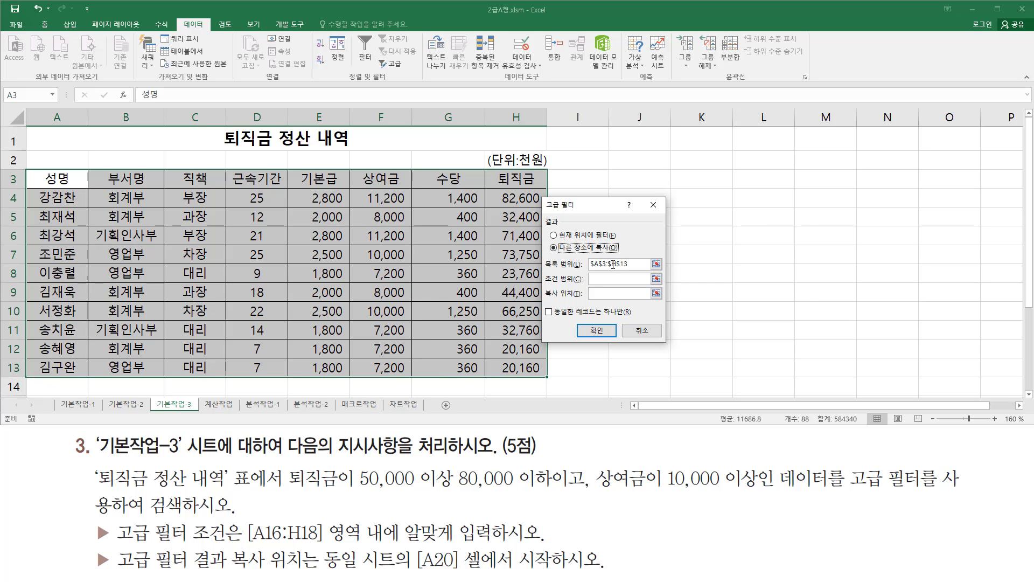
pyautogui.click(612, 265)
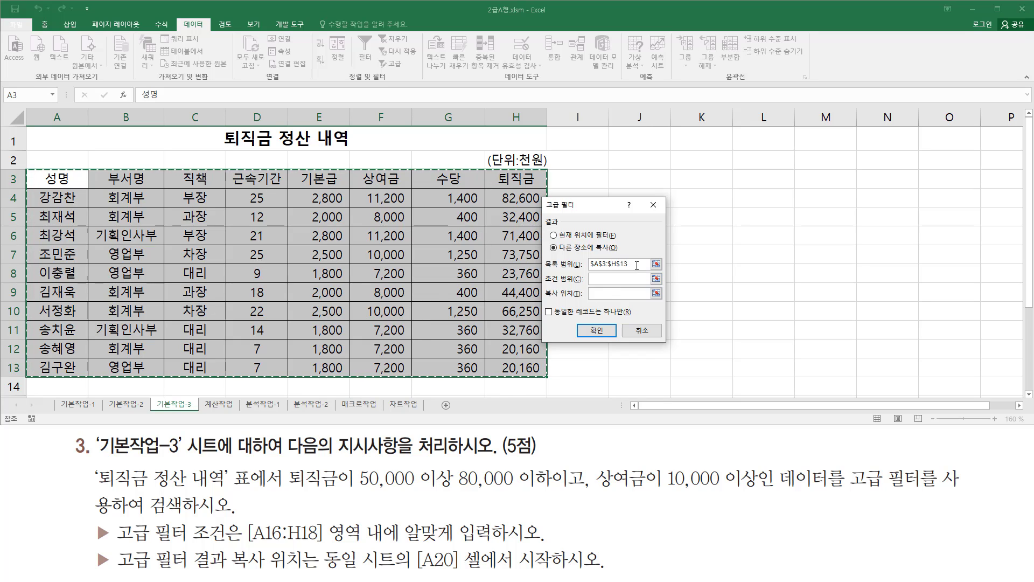
pyautogui.click(620, 266)
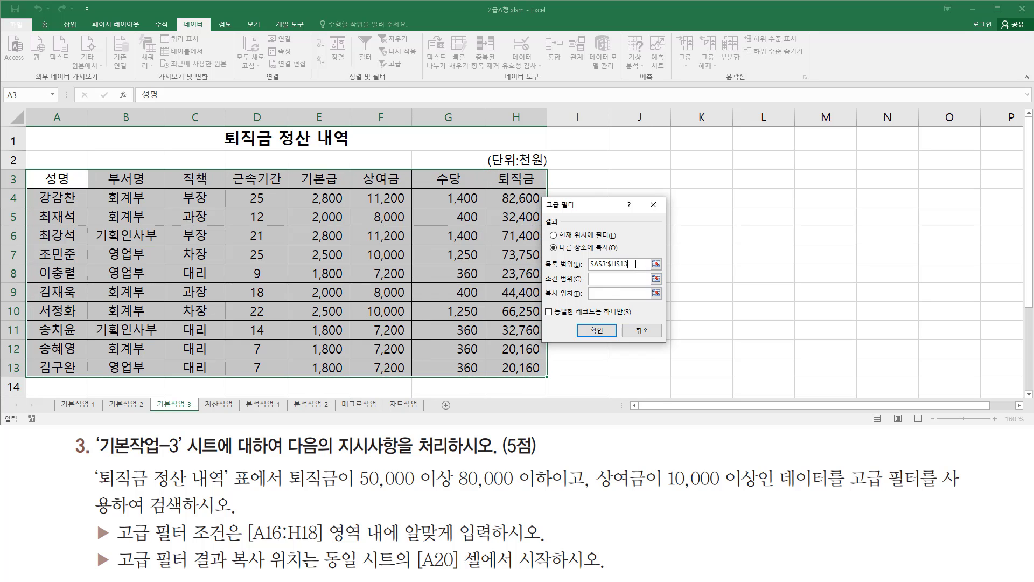
# Step: Set the advanced filter's criteria range to the 퇴직금 and 상여금 conditions in A16:C17
pyautogui.click(617, 278)
pyautogui.scroll(-3, 87, 227)
pyautogui.moveTo(49, 228); pyautogui.dragTo(195, 260)
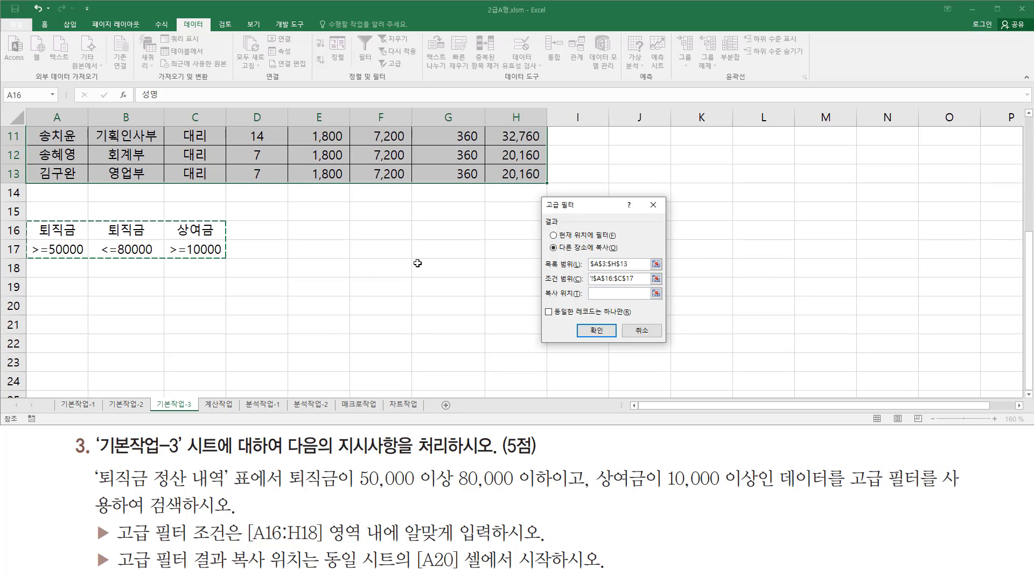
# Step: Set cell A20 of 기본작업-3 as the advanced filter's copy destination and run the filter
pyautogui.click(597, 295)
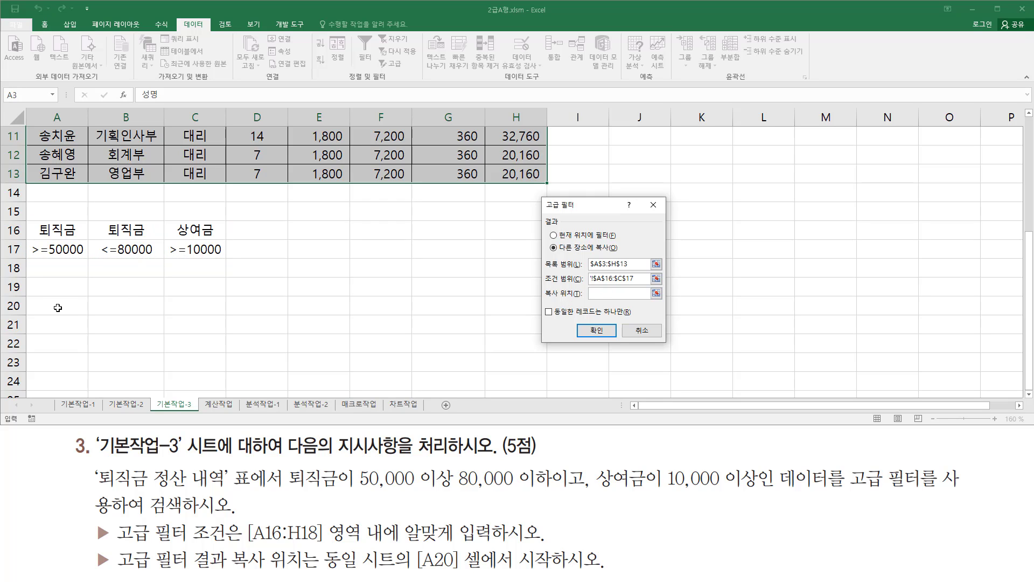
pyautogui.click(58, 304)
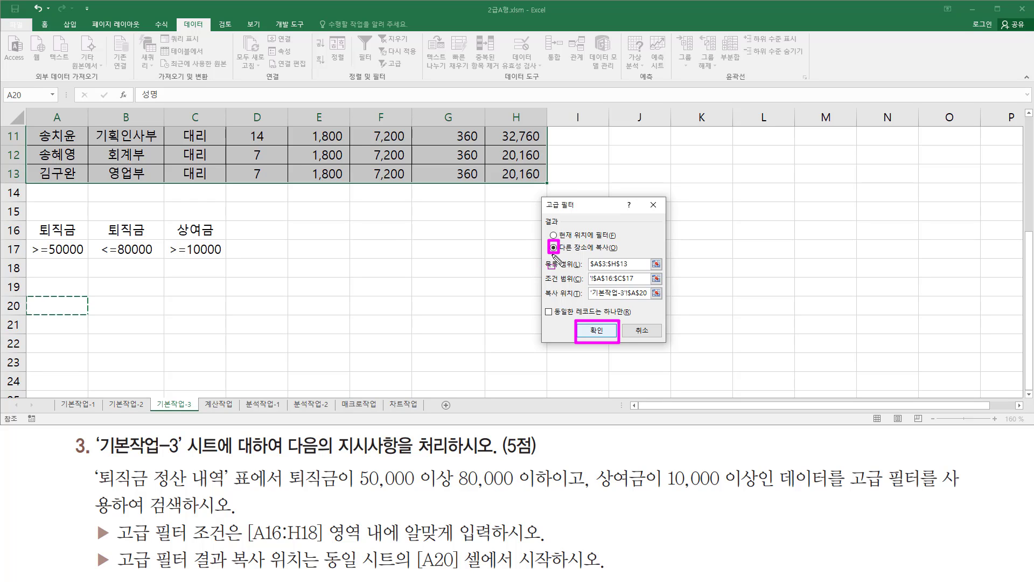
pyautogui.moveTo(588, 255); pyautogui.dragTo(653, 303)
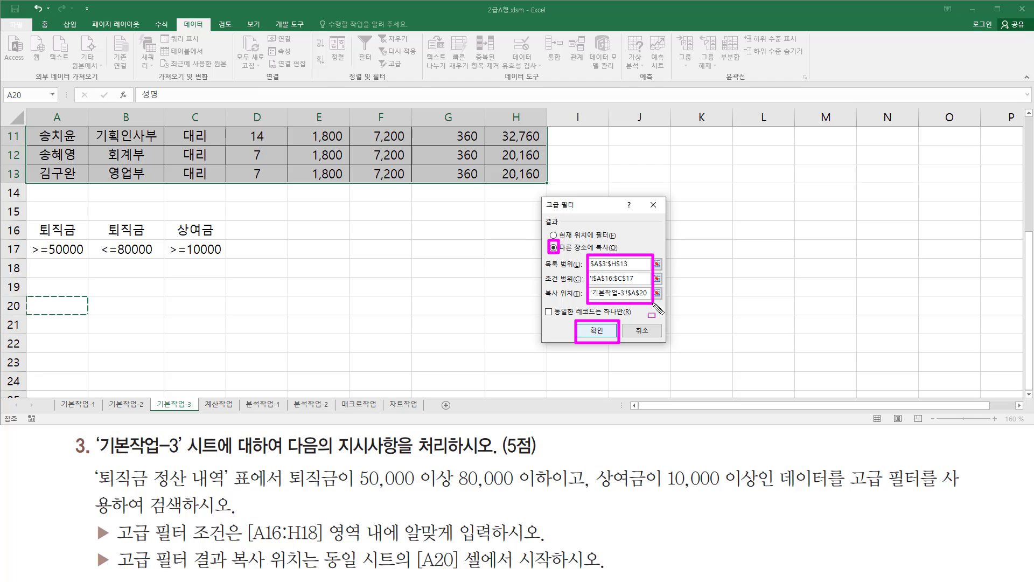
pyautogui.click(598, 331)
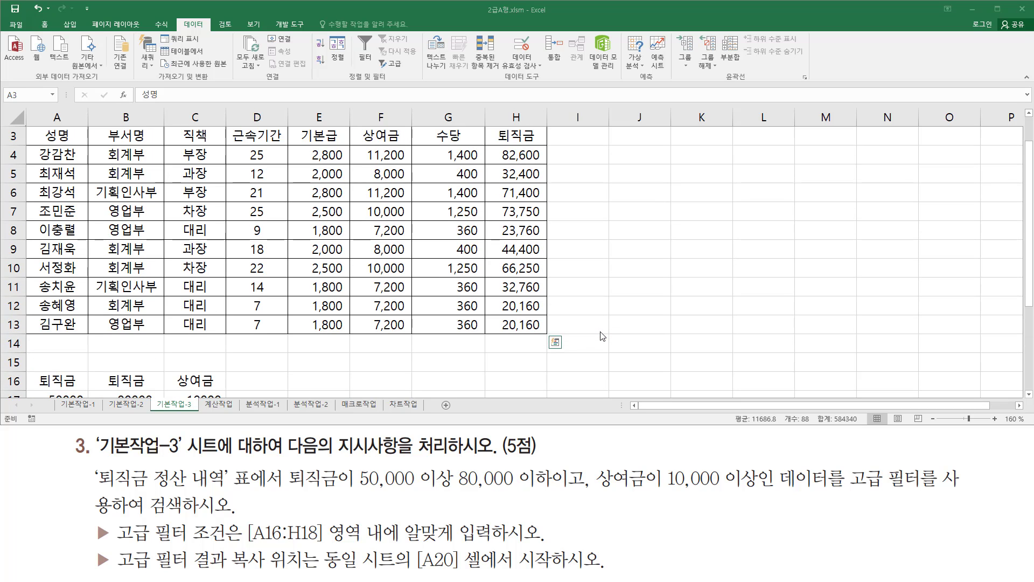
# Step: Check the extracted records starting at A20 against the criteria in A16:C17 and clear the table selection
pyautogui.scroll(-3, 316, 300)
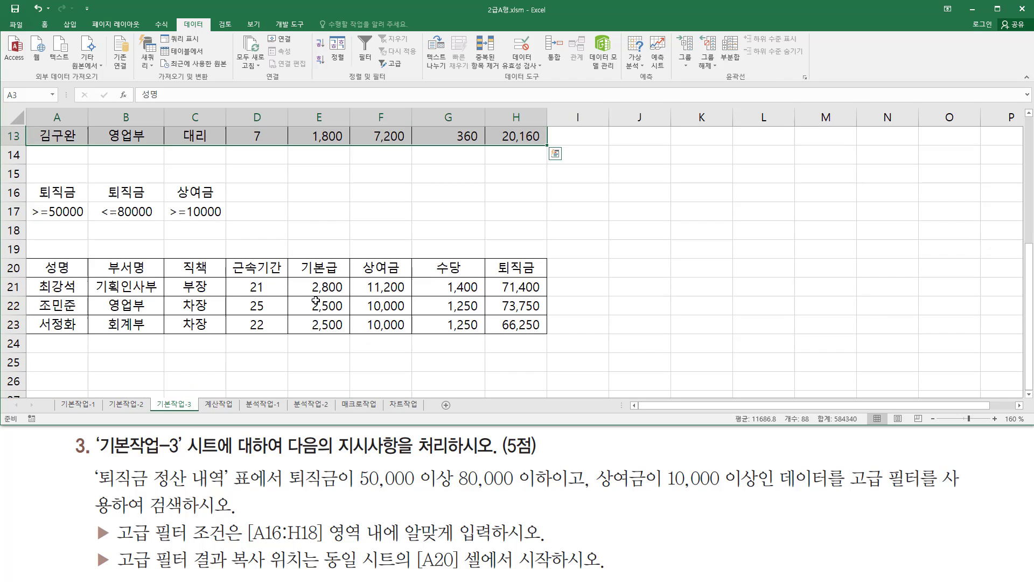
pyautogui.moveTo(29, 183); pyautogui.dragTo(227, 218)
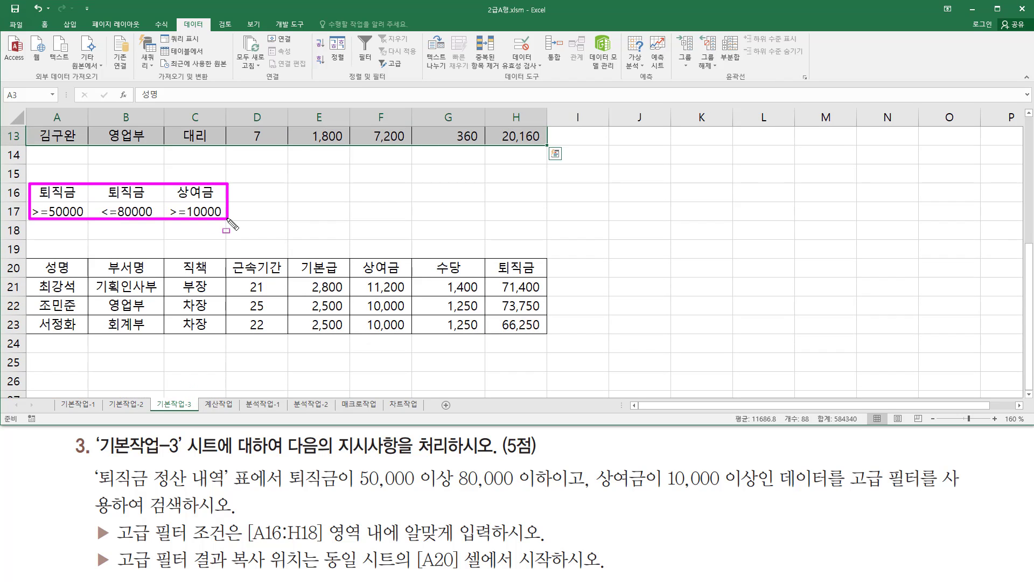
pyautogui.moveTo(24, 276)
pyautogui.mouseDown()
pyautogui.moveTo(461, 343)
pyautogui.moveTo(544, 342)
pyautogui.mouseUp()
pyautogui.press('Escape')
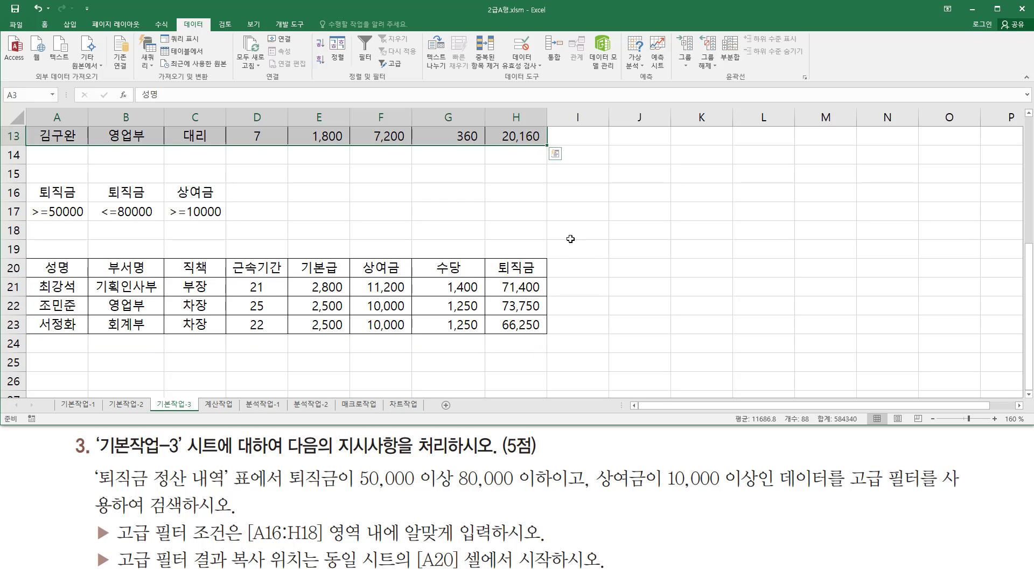
pyautogui.click(381, 211)
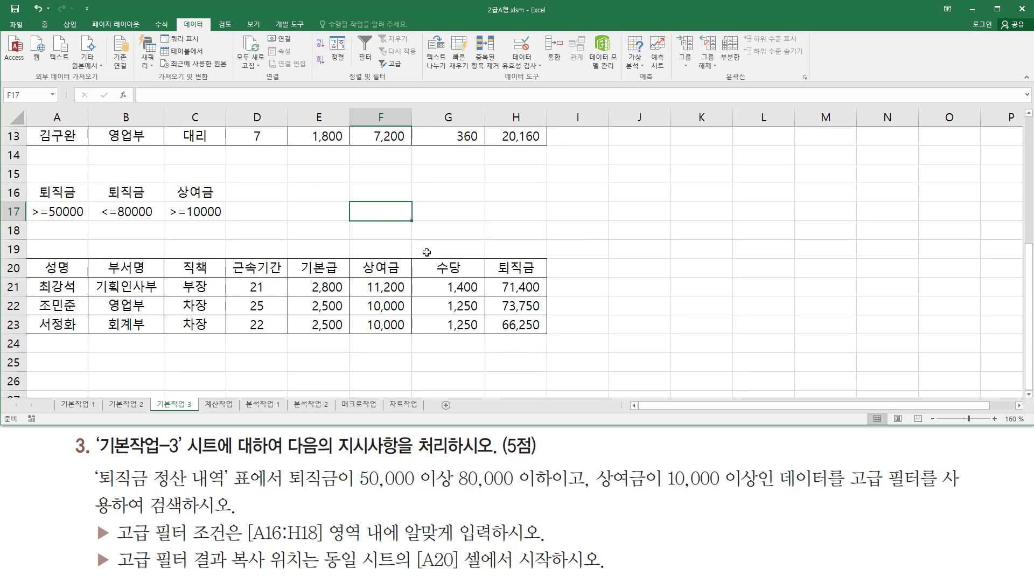